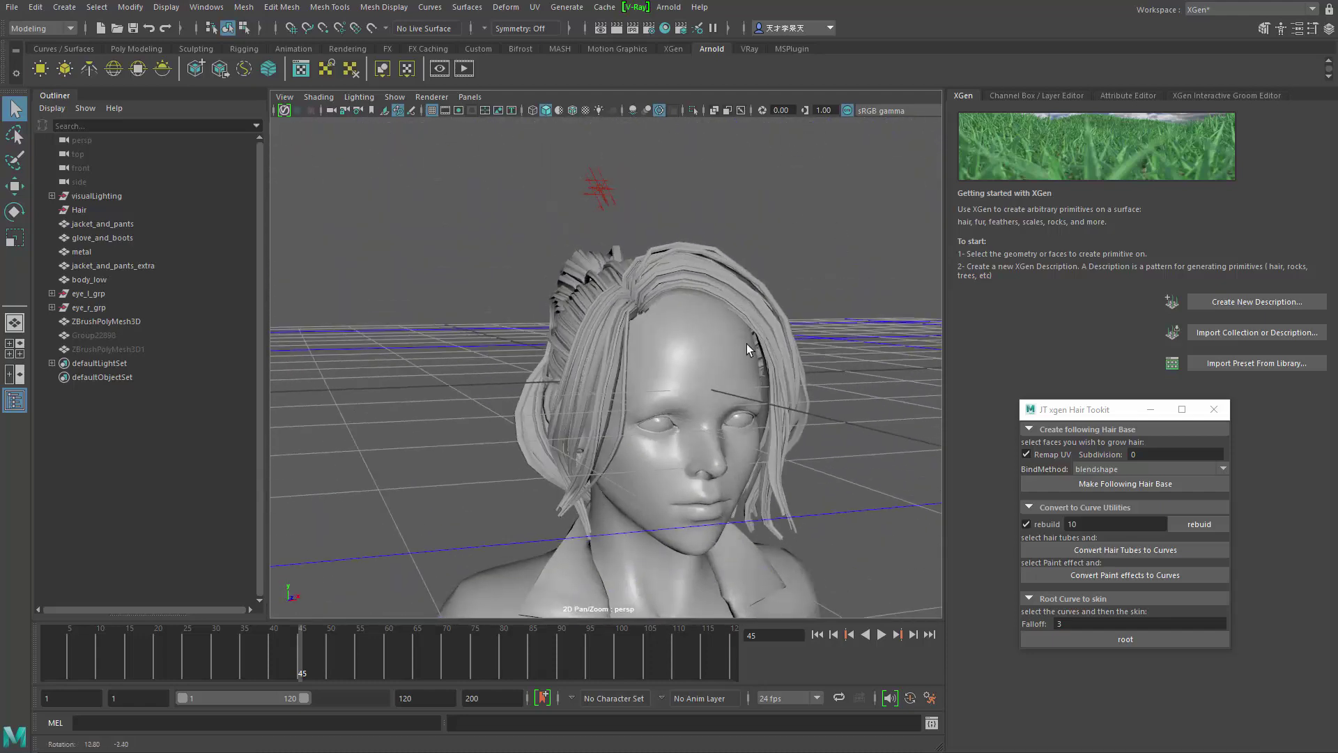
# - Separate the ZBrushPolyMesh3D hair mesh into its individual strand pieces
pyautogui.moveTo(1095, 412); pyautogui.dragTo(1057, 356)
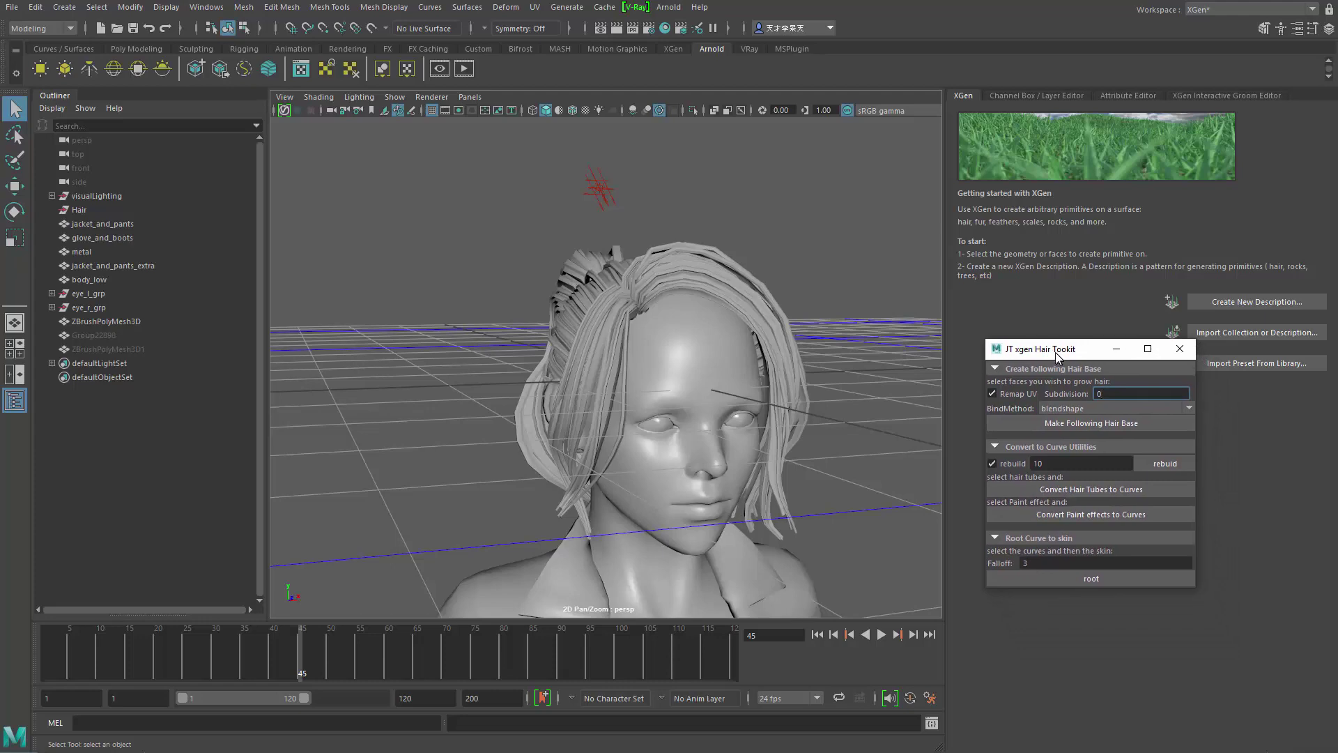
pyautogui.keyDown('alt'); pyautogui.moveTo(502, 328); pyautogui.dragTo(701, 336); pyautogui.keyUp('alt')
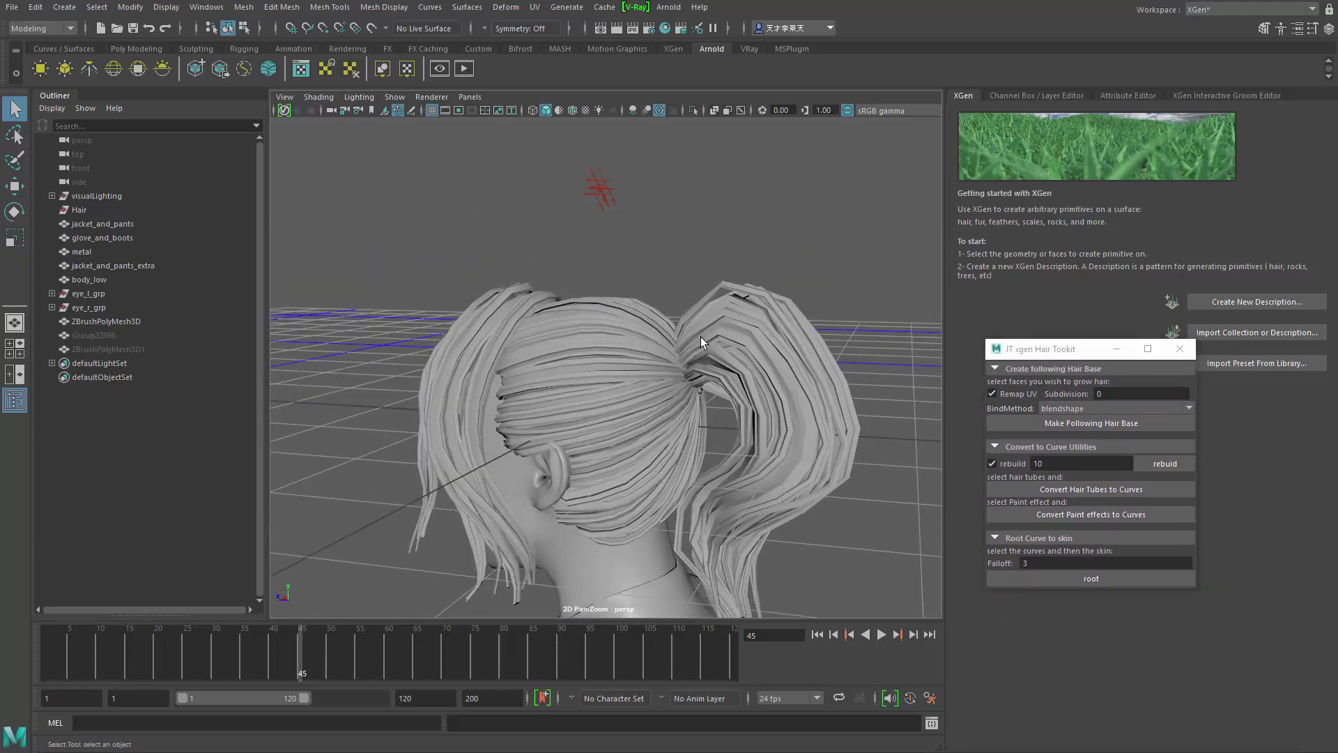
pyautogui.click(713, 332)
pyautogui.keyDown('alt'); pyautogui.moveTo(631, 418); pyautogui.dragTo(711, 418); pyautogui.keyUp('alt')
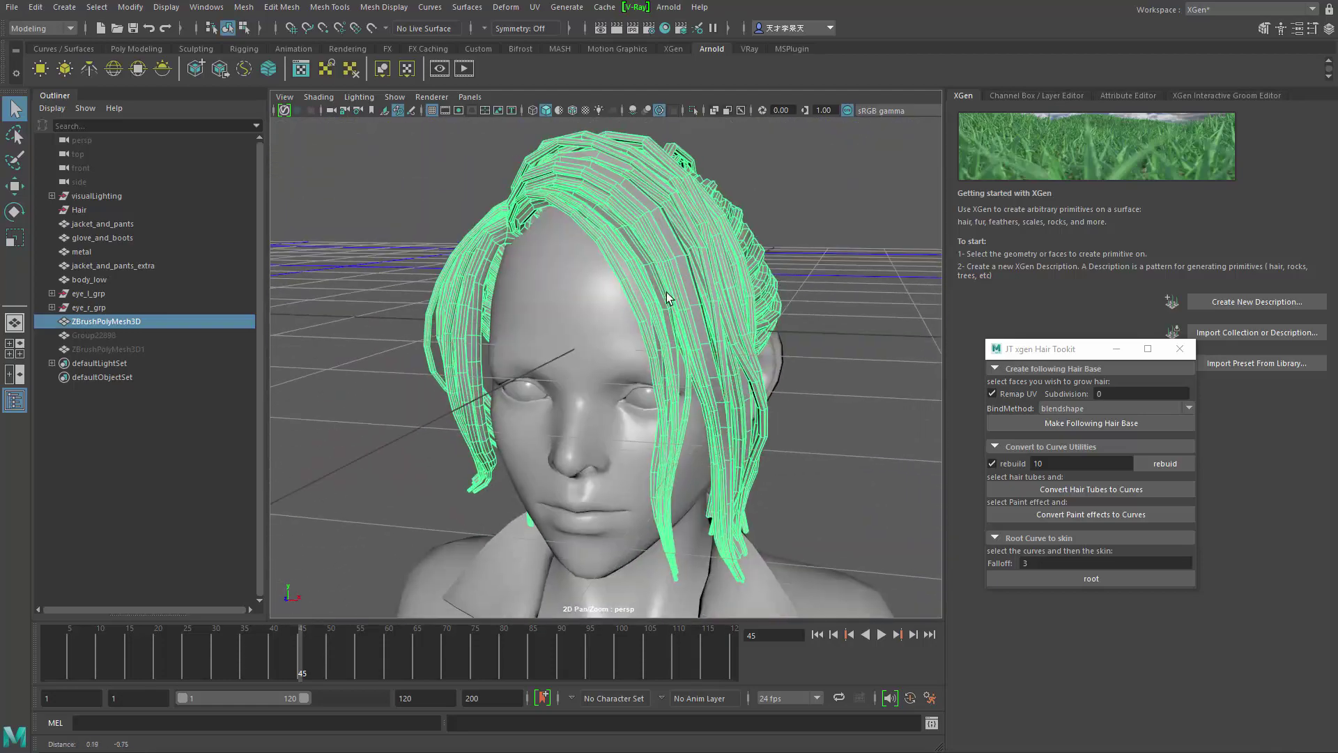
pyautogui.keyDown('alt'); pyautogui.moveTo(711, 418); pyautogui.dragTo(780, 411, button='right'); pyautogui.keyUp('alt')
pyautogui.keyDown('alt'); pyautogui.moveTo(781, 411); pyautogui.dragTo(751, 369, button='middle'); pyautogui.keyUp('alt')
pyautogui.keyDown('alt'); pyautogui.moveTo(461, 254); pyautogui.dragTo(513, 299, button='middle'); pyautogui.keyUp('alt')
pyautogui.moveTo(512, 299)
pyautogui.keyDown('alt'); pyautogui.mouseDown(button='right')
pyautogui.moveTo(630, 347)
pyautogui.moveTo(529, 293)
pyautogui.mouseUp(button='right'); pyautogui.keyUp('alt')
pyautogui.keyDown('alt'); pyautogui.moveTo(529, 328); pyautogui.dragTo(681, 446); pyautogui.keyUp('alt')
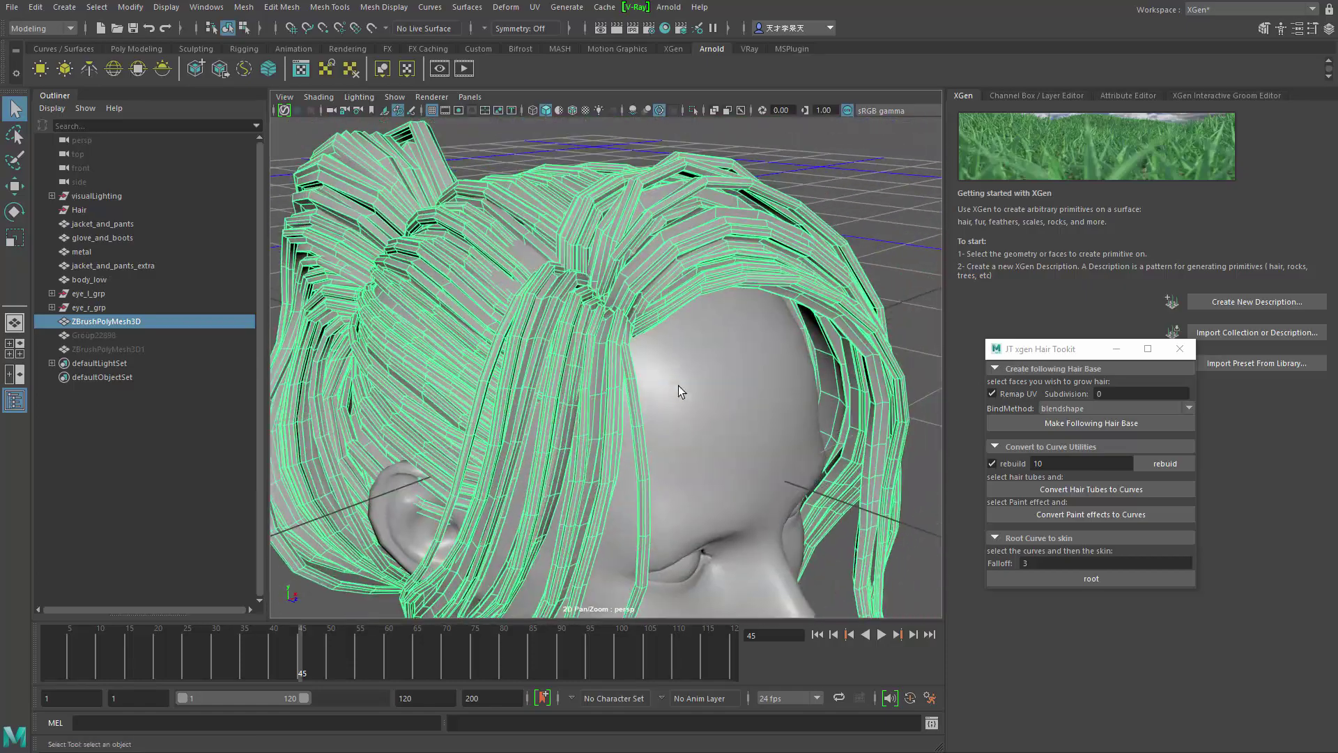
pyautogui.keyDown('alt'); pyautogui.moveTo(681, 391); pyautogui.dragTo(655, 317); pyautogui.keyUp('alt')
pyautogui.keyDown('shift'); pyautogui.moveTo(705, 171); pyautogui.dragTo(700, 453, button='right'); pyautogui.keyUp('shift')
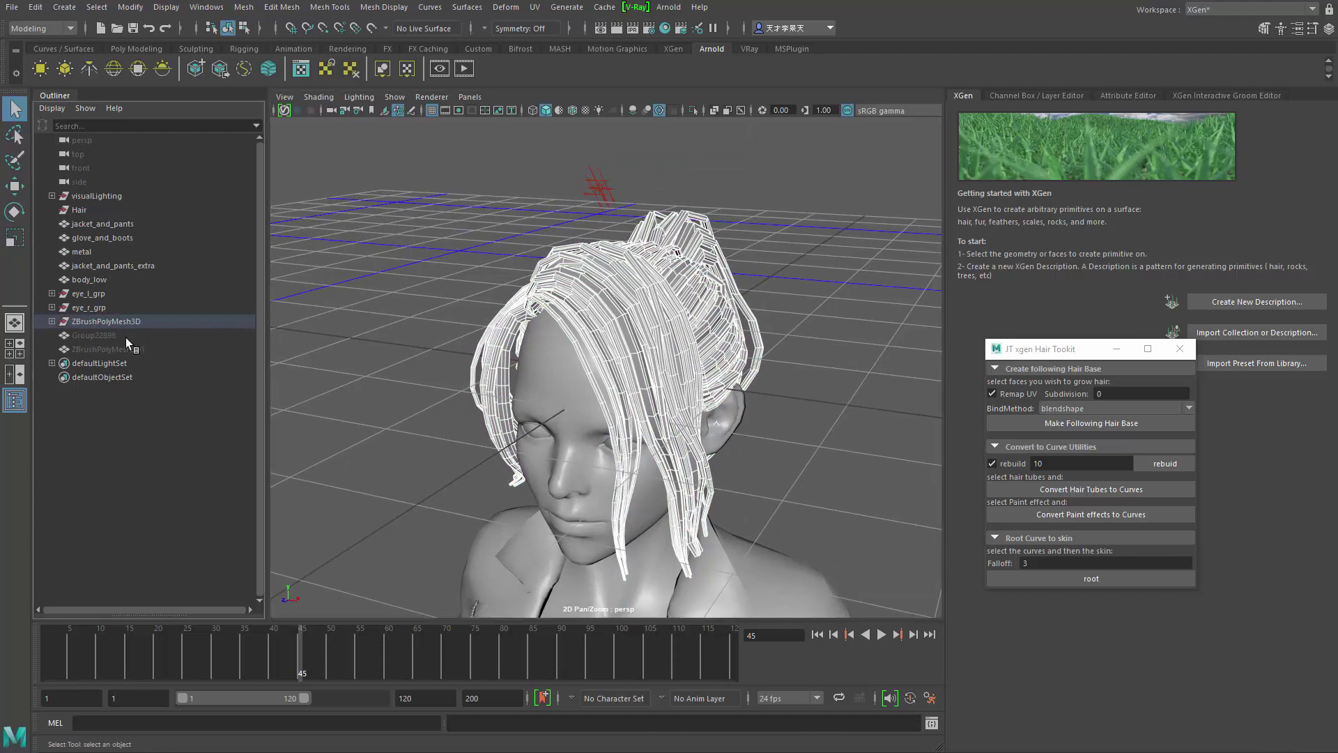
# - Convert all the separated hair strand meshes under ZBrushPolyMesh3D to curves, with rebuild enabled at 10
pyautogui.click(53, 321)
pyautogui.click(150, 328)
pyautogui.scroll(-15, 202, 403)
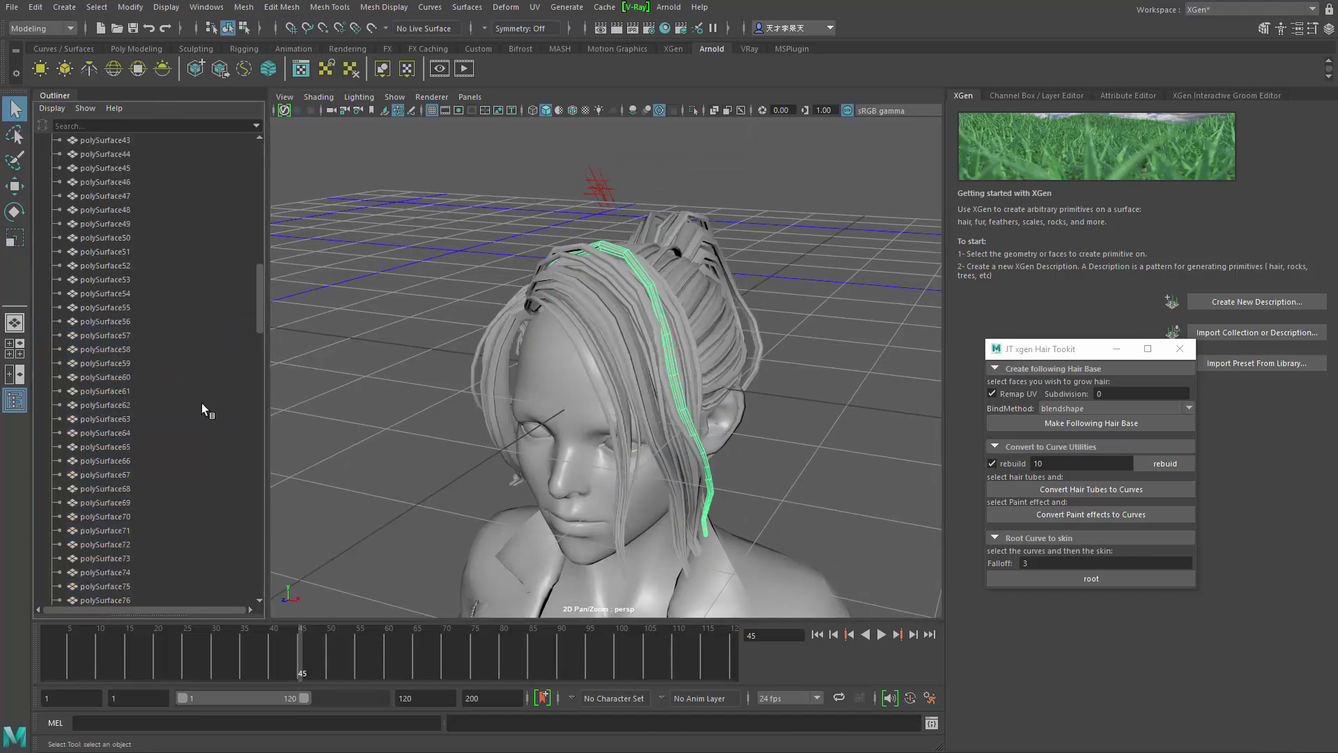
pyautogui.keyDown('shift'); pyautogui.click(151, 529); pyautogui.keyUp('shift')
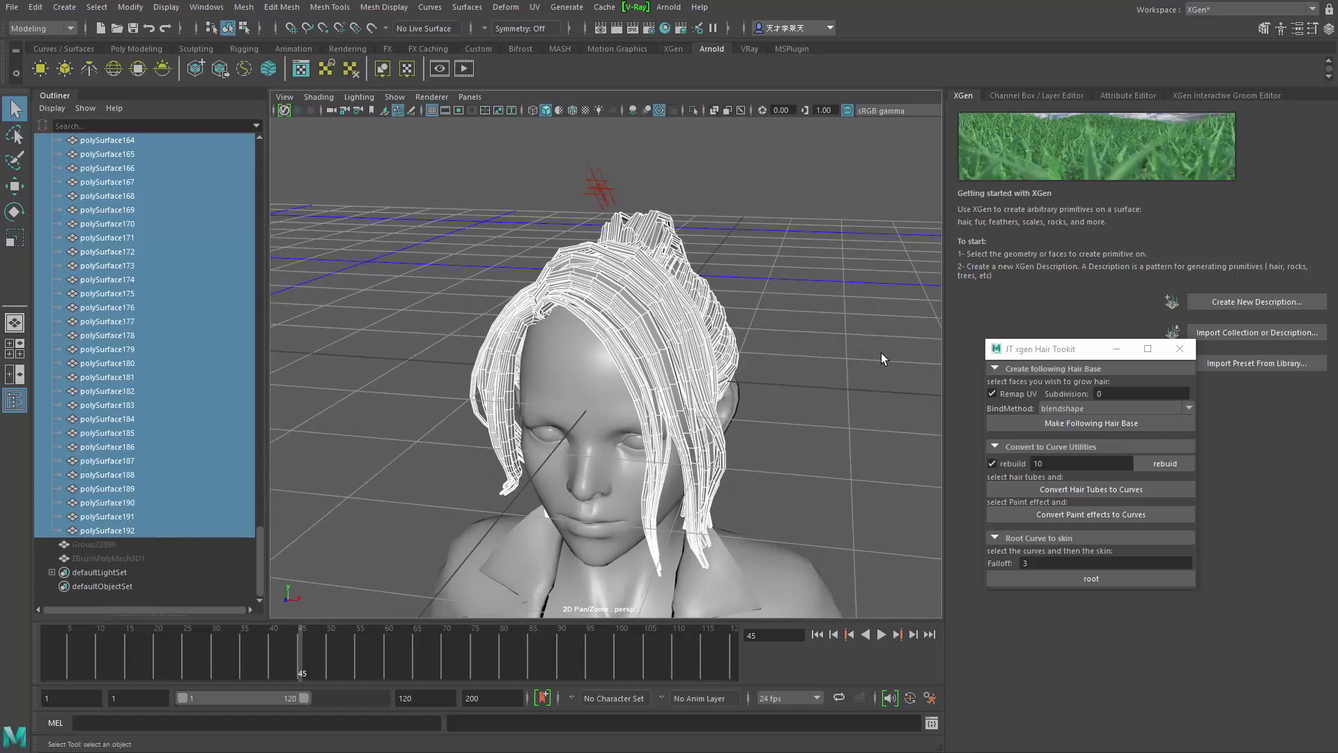
pyautogui.moveTo(1062, 353); pyautogui.dragTo(850, 258)
pyautogui.keyDown('alt'); pyautogui.moveTo(514, 262); pyautogui.dragTo(591, 333, button='middle'); pyautogui.keyUp('alt')
pyautogui.keyDown('alt'); pyautogui.moveTo(591, 333); pyautogui.dragTo(537, 312); pyautogui.keyUp('alt')
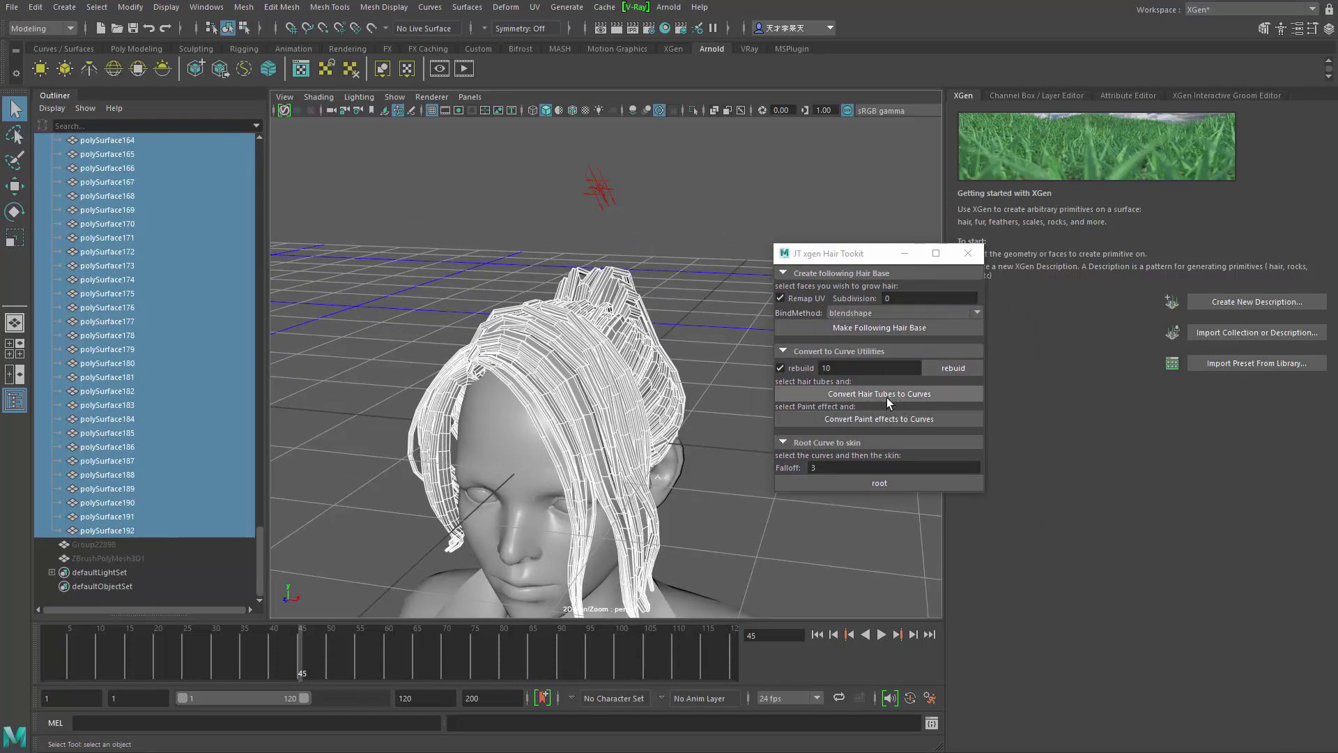
pyautogui.moveTo(841, 368); pyautogui.dragTo(804, 368)
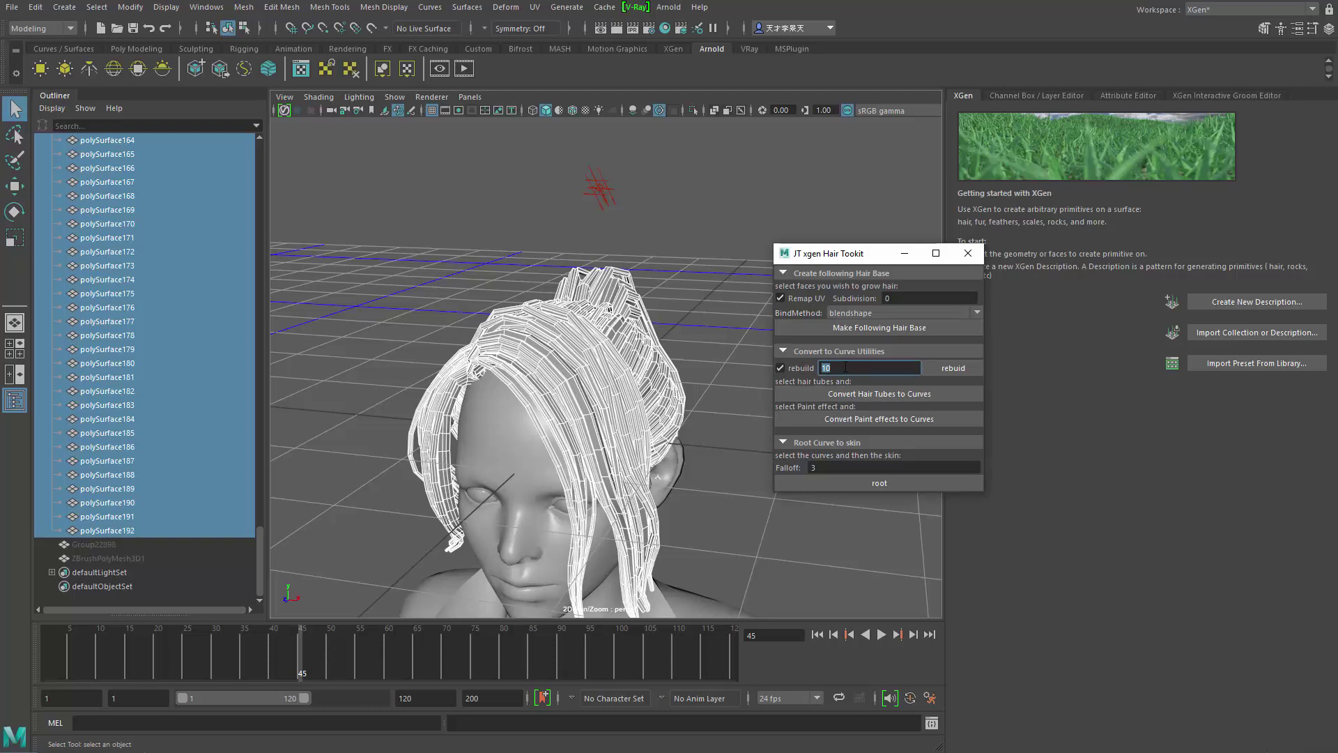
pyautogui.keyDown('alt'); pyautogui.moveTo(600, 411); pyautogui.dragTo(563, 408); pyautogui.keyUp('alt')
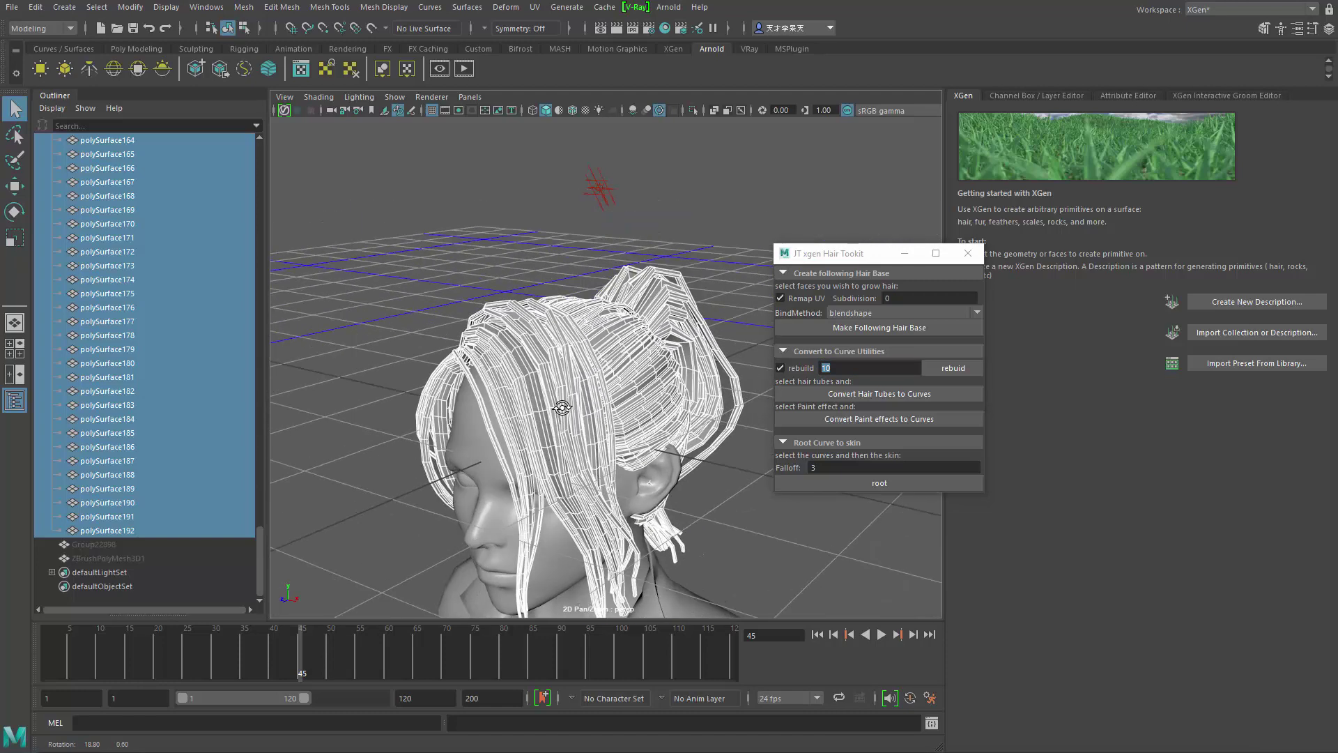
pyautogui.keyDown('alt'); pyautogui.moveTo(660, 398); pyautogui.dragTo(682, 399); pyautogui.keyUp('alt')
pyautogui.click(868, 396)
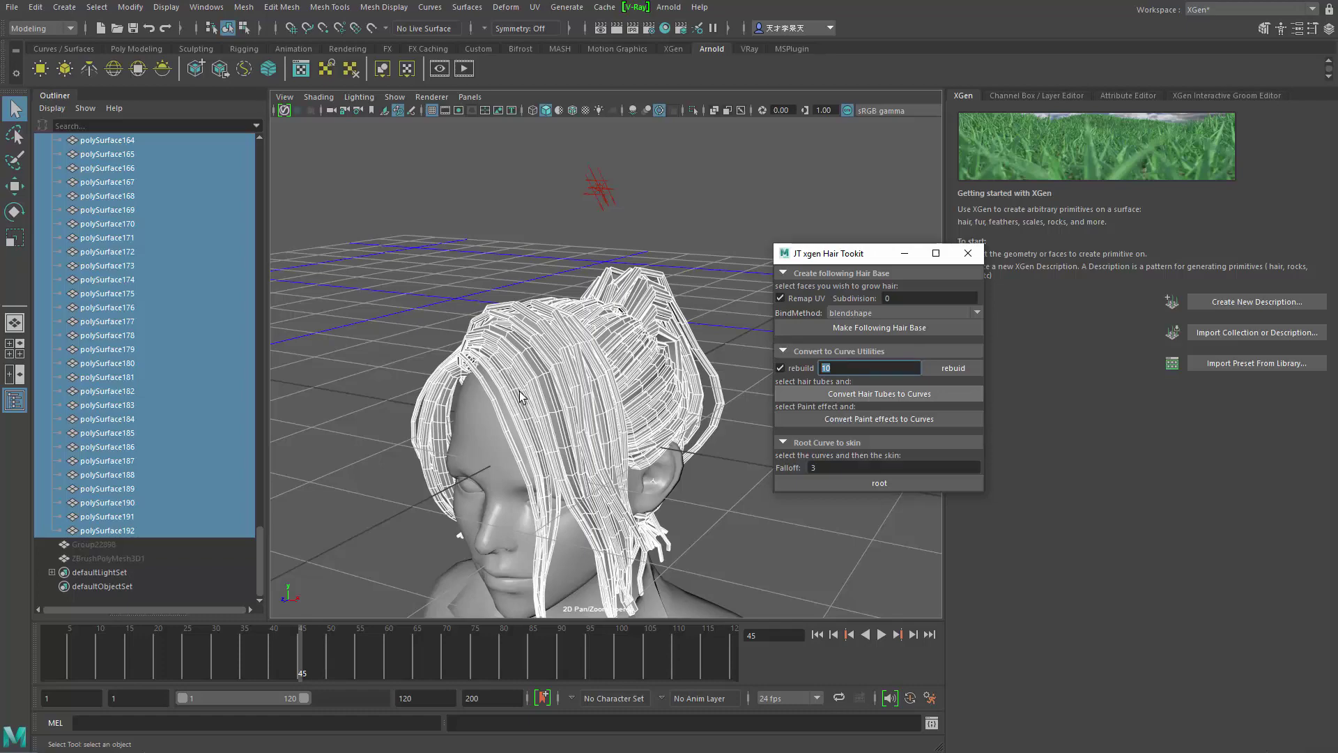
# - Examine the converted hair curves around the head and show the control vertices of one front strand curve
pyautogui.keyDown('alt'); pyautogui.moveTo(650, 416); pyautogui.dragTo(534, 353); pyautogui.keyUp('alt')
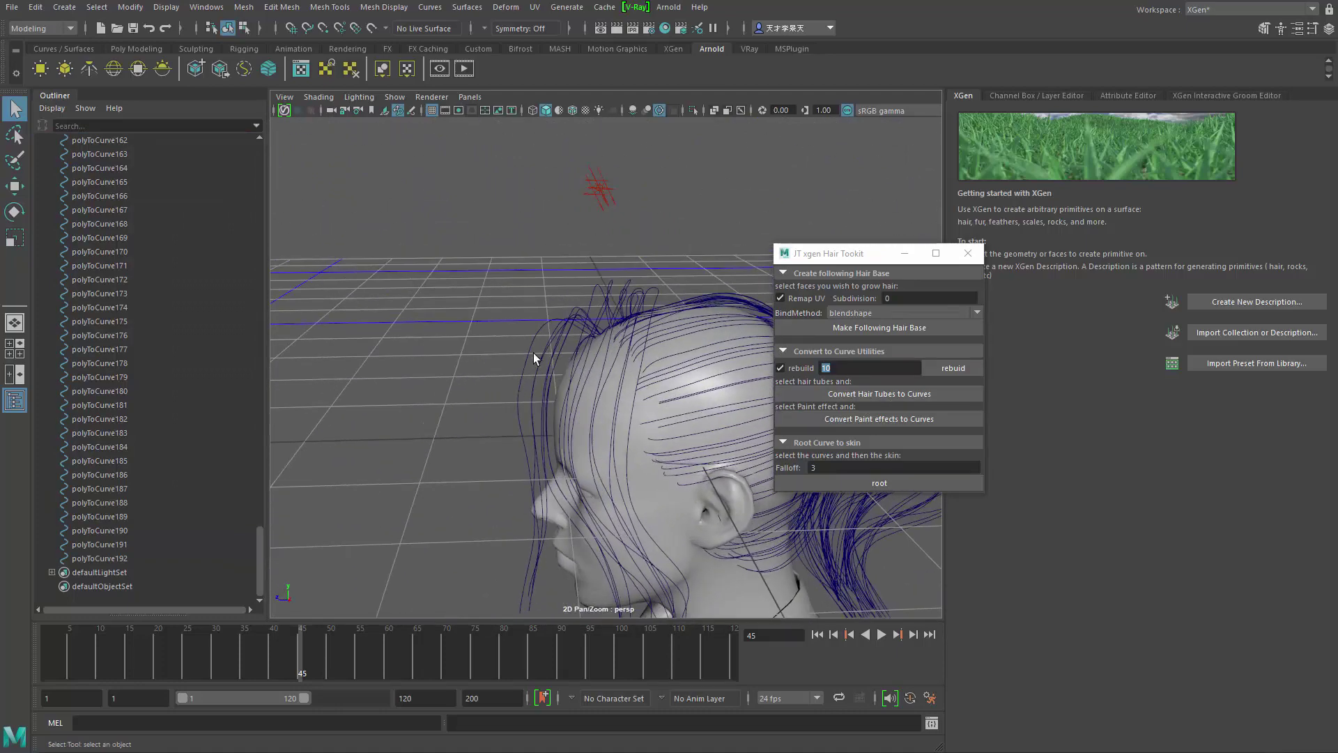
pyautogui.click(533, 353)
pyautogui.moveTo(532, 352); pyautogui.dragTo(474, 352, button='right')
pyautogui.keyDown('alt'); pyautogui.moveTo(513, 372); pyautogui.dragTo(474, 295); pyautogui.keyUp('alt')
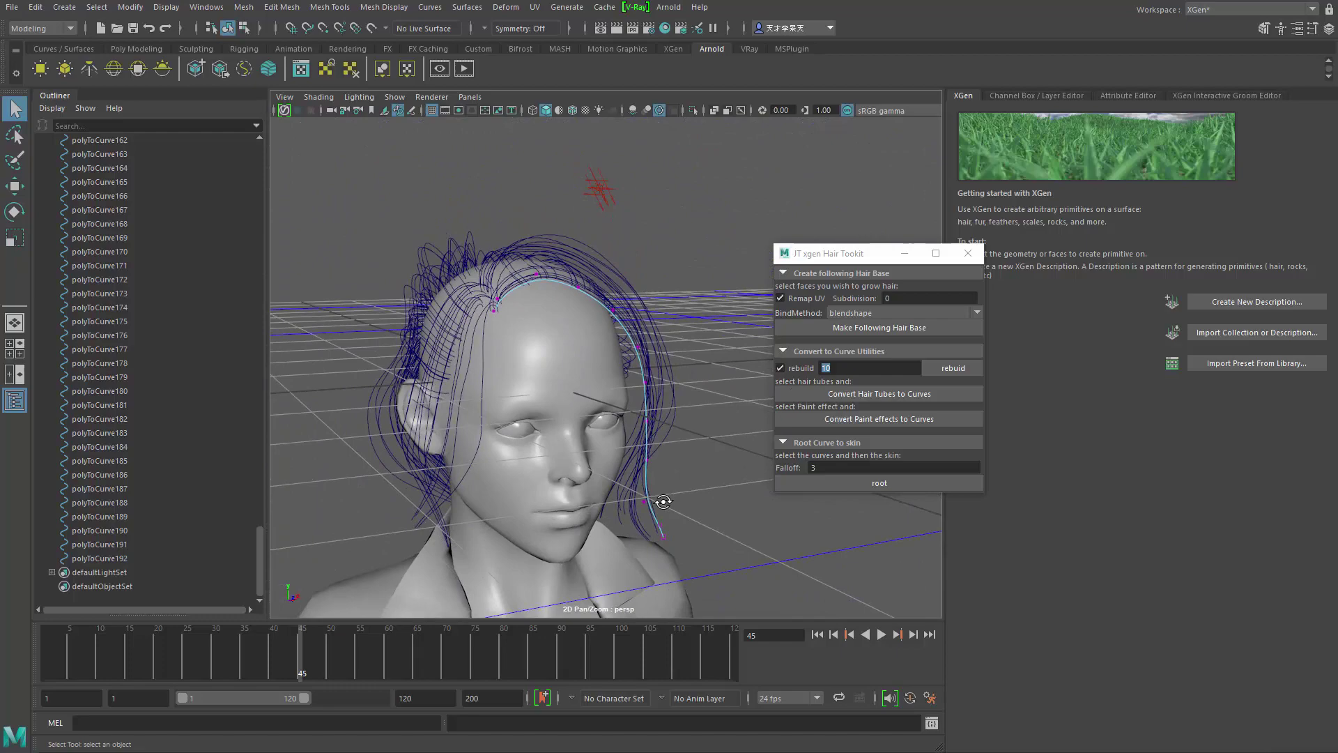
pyautogui.keyDown('alt'); pyautogui.moveTo(662, 501); pyautogui.dragTo(456, 503); pyautogui.keyUp('alt')
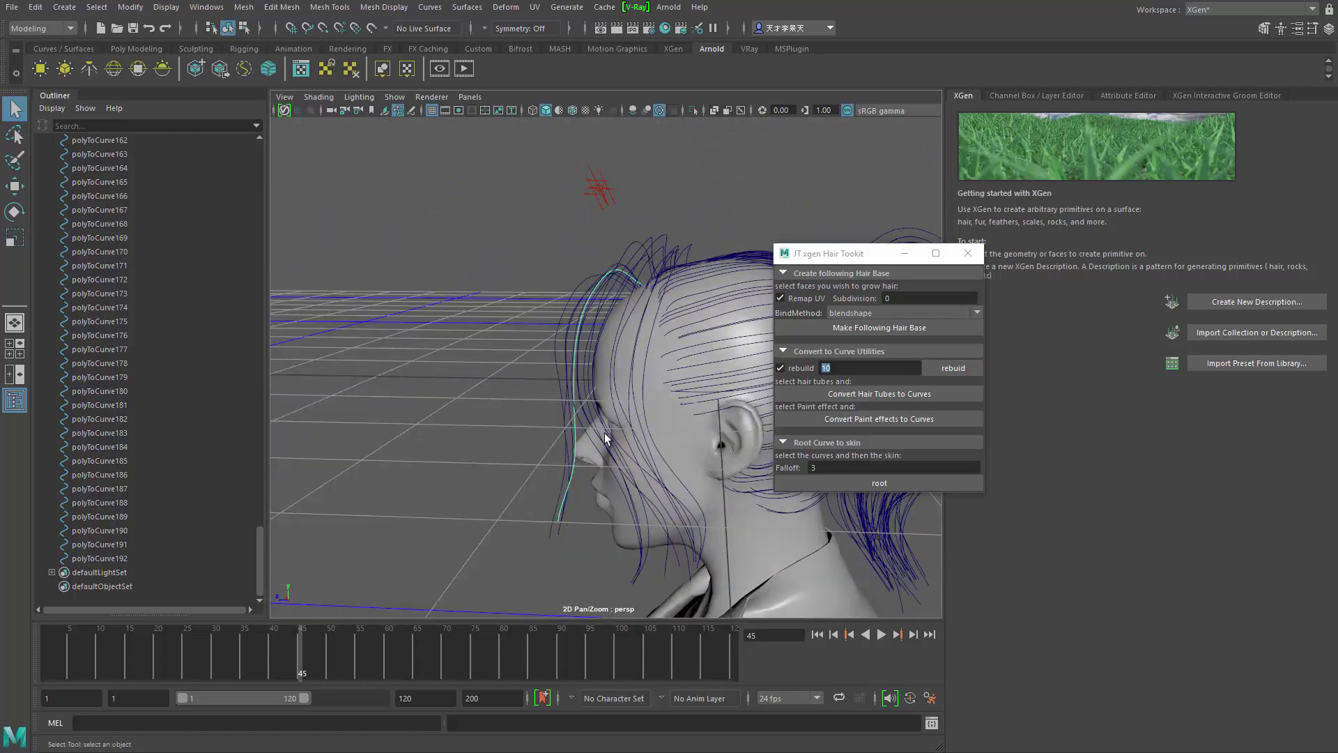
pyautogui.keyDown('alt'); pyautogui.moveTo(604, 433); pyautogui.dragTo(701, 390); pyautogui.keyUp('alt')
pyautogui.keyDown('alt'); pyautogui.moveTo(701, 474); pyautogui.dragTo(577, 372); pyautogui.keyUp('alt')
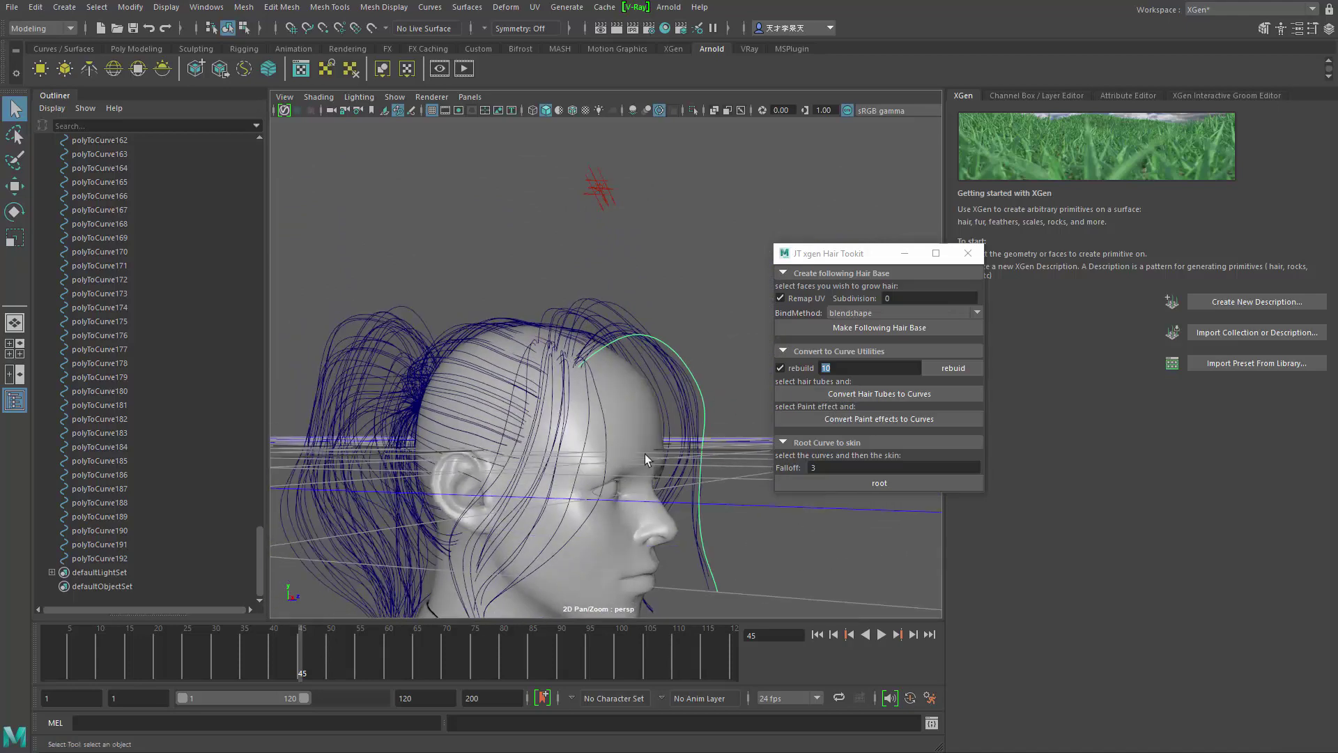
pyautogui.keyDown('alt'); pyautogui.moveTo(730, 406); pyautogui.dragTo(674, 387); pyautogui.keyUp('alt')
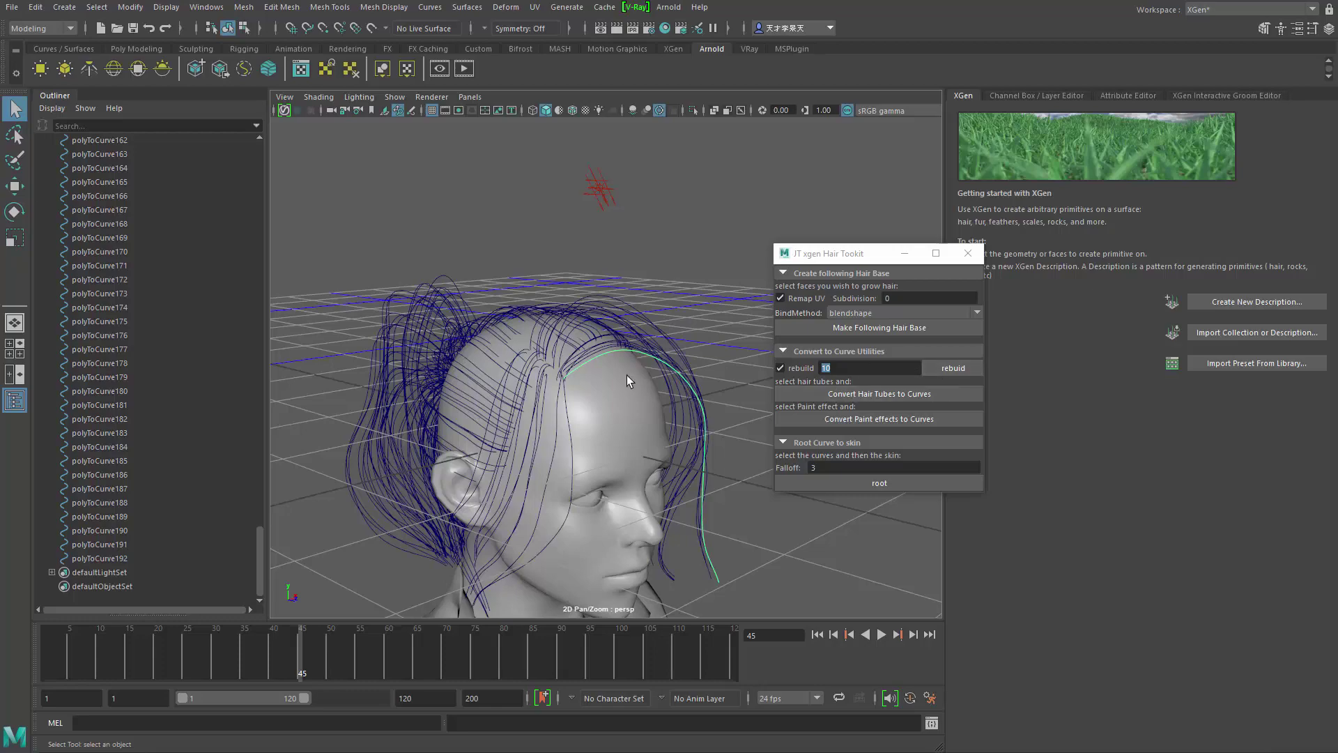
# - Isolate the front fringe curves together with the head mesh in the viewport
pyautogui.keyDown('alt'); pyautogui.moveTo(626, 375); pyautogui.dragTo(726, 385); pyautogui.keyUp('alt')
pyautogui.keyDown('alt'); pyautogui.moveTo(725, 386); pyautogui.dragTo(457, 376, button='right'); pyautogui.keyUp('alt')
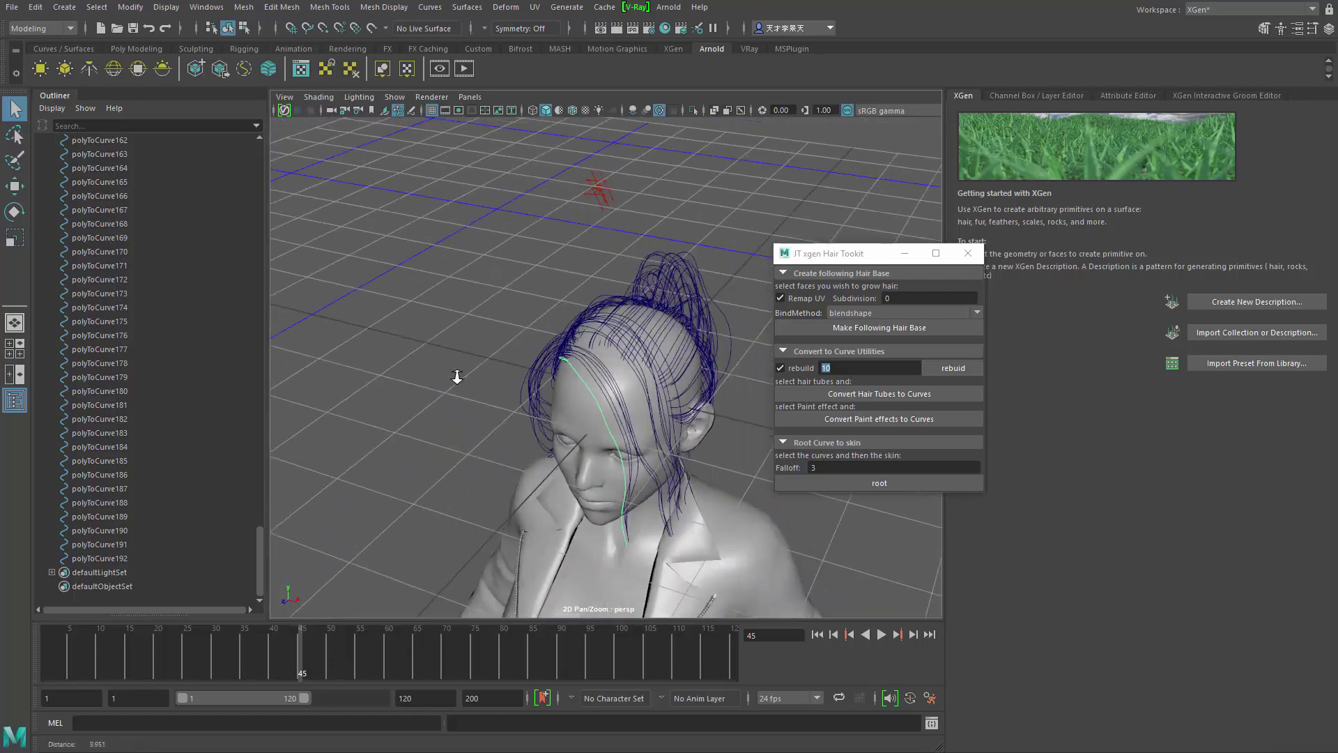
pyautogui.keyDown('alt'); pyautogui.moveTo(457, 377); pyautogui.dragTo(623, 322); pyautogui.keyUp('alt')
pyautogui.keyDown('shift'); pyautogui.click(624, 341); pyautogui.keyUp('shift')
pyautogui.hotkey('ctrl', '1')
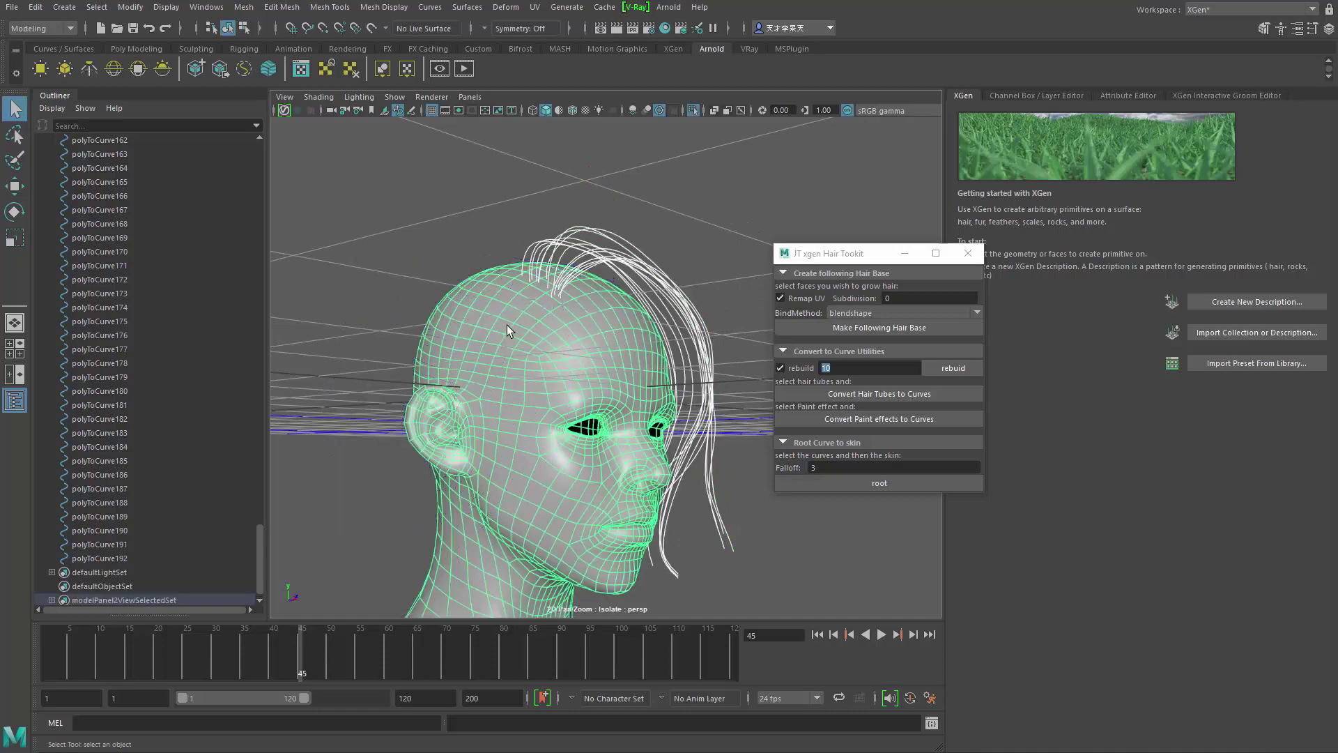
# - Display the isolated objects in wireframe and examine how the fringe curves' roots meet the scalp
pyautogui.press('4')
pyautogui.keyDown('alt'); pyautogui.moveTo(507, 325); pyautogui.dragTo(507, 387, button='right'); pyautogui.keyUp('alt')
pyautogui.click(427, 334)
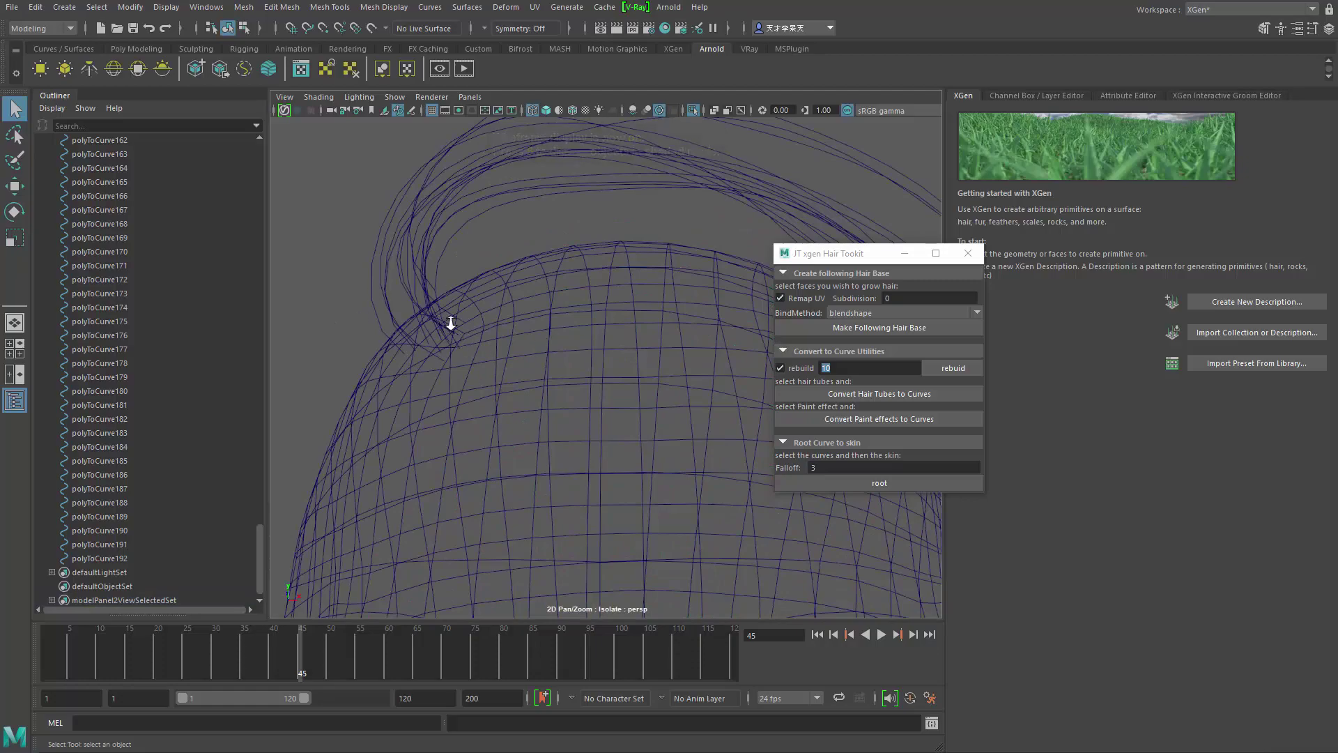
pyautogui.keyDown('alt'); pyautogui.moveTo(451, 324); pyautogui.dragTo(448, 400, button='right'); pyautogui.keyUp('alt')
pyautogui.keyDown('alt'); pyautogui.moveTo(448, 400); pyautogui.dragTo(685, 328); pyautogui.keyUp('alt')
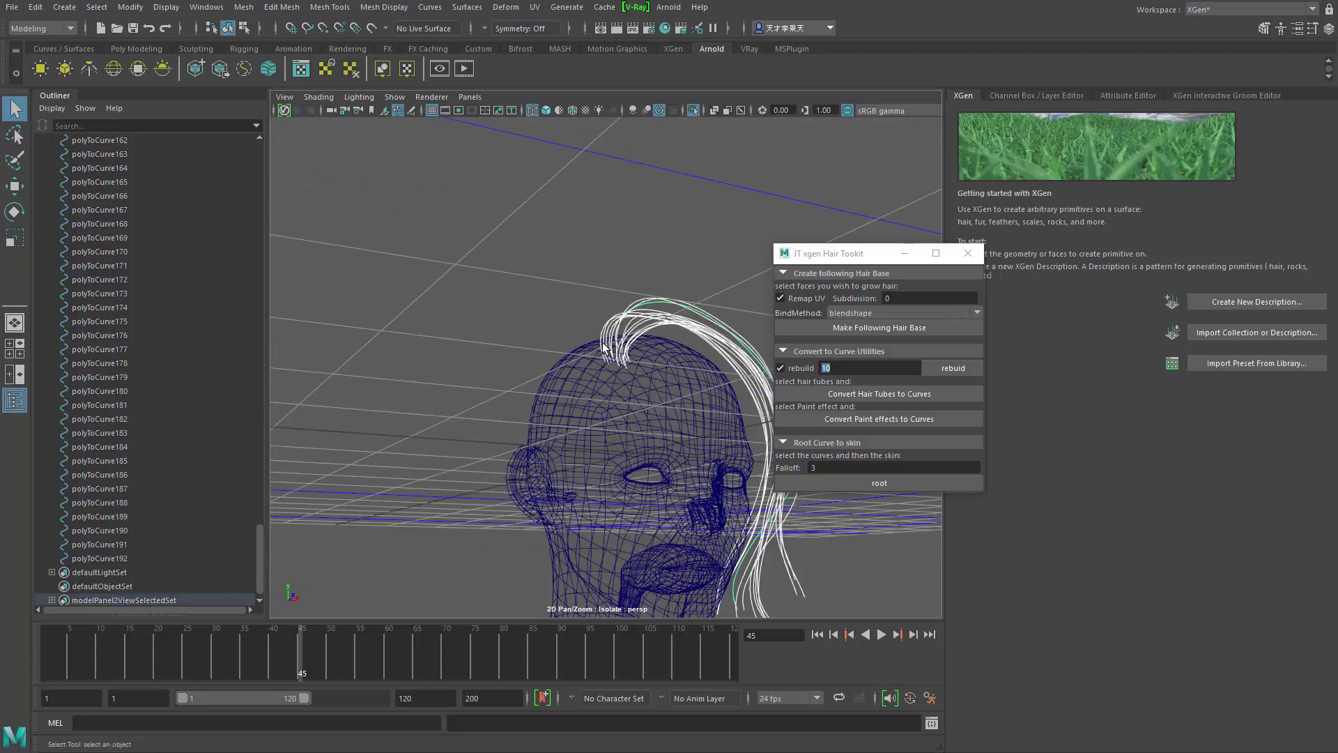
pyautogui.keyDown('alt'); pyautogui.moveTo(627, 340); pyautogui.dragTo(540, 349, button='right'); pyautogui.keyUp('alt')
pyautogui.moveTo(541, 349)
pyautogui.keyDown('alt'); pyautogui.mouseDown()
pyautogui.moveTo(615, 377)
pyautogui.moveTo(492, 365)
pyautogui.moveTo(607, 404)
pyautogui.moveTo(552, 346)
pyautogui.mouseUp(); pyautogui.keyUp('alt')
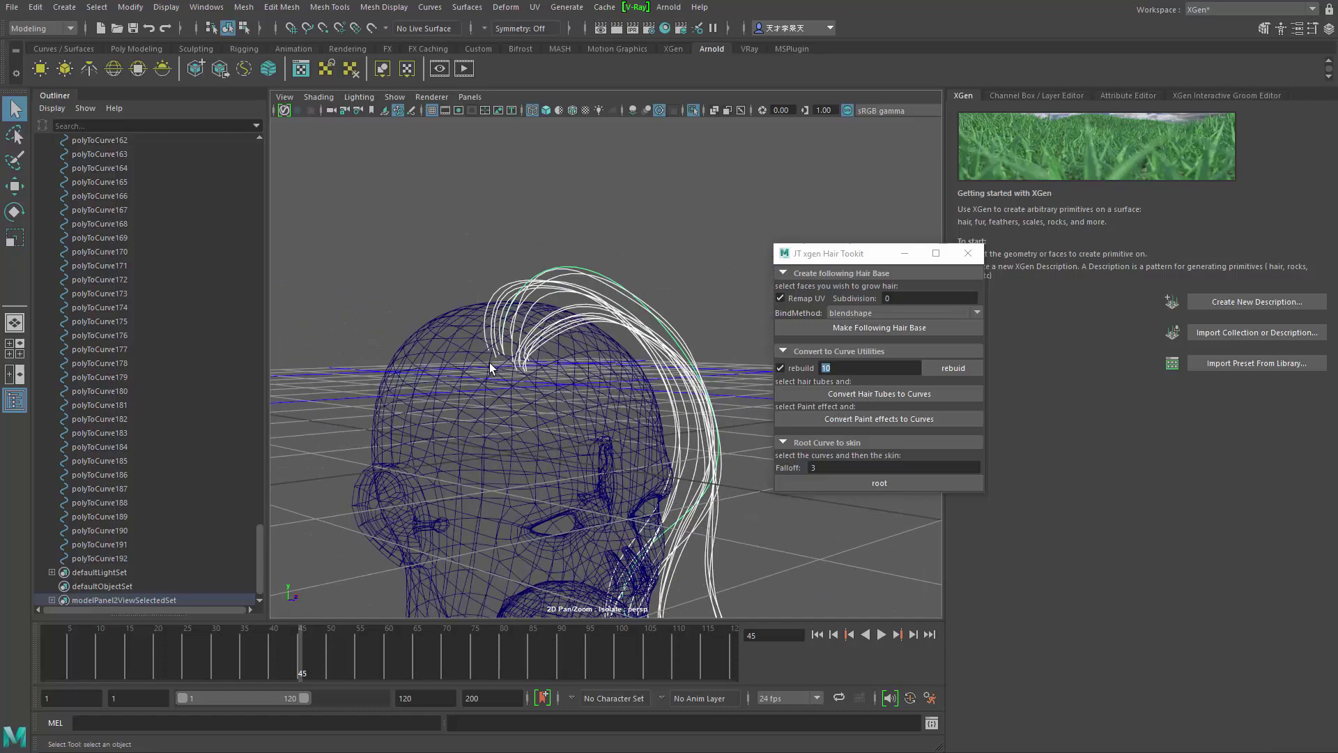
pyautogui.click(493, 407)
pyautogui.keyDown('alt'); pyautogui.moveTo(628, 408); pyautogui.dragTo(480, 349); pyautogui.keyUp('alt')
pyautogui.keyDown('alt'); pyautogui.moveTo(354, 411); pyautogui.dragTo(552, 437); pyautogui.keyUp('alt')
pyautogui.keyDown('alt'); pyautogui.moveTo(554, 441); pyautogui.dragTo(586, 396, button='right'); pyautogui.keyUp('alt')
pyautogui.keyDown('alt'); pyautogui.moveTo(586, 395); pyautogui.dragTo(667, 354, button='middle'); pyautogui.keyUp('alt')
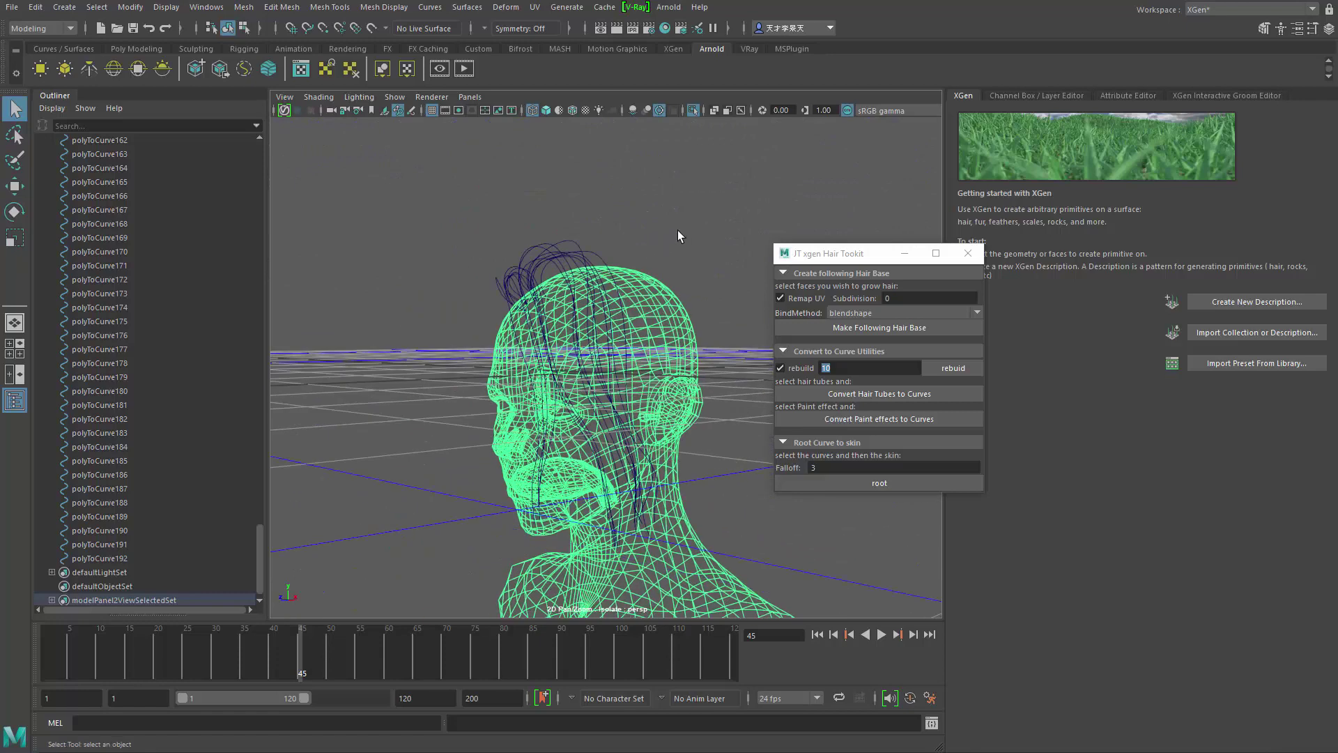
# - Show the isolated head and fringe curves in the side view as wireframe
pyautogui.moveTo(688, 233); pyautogui.dragTo(630, 284)
pyautogui.keyDown('alt'); pyautogui.moveTo(697, 335); pyautogui.dragTo(721, 346); pyautogui.keyUp('alt')
pyautogui.press('space')
pyautogui.click(721, 343)
pyautogui.press('4')
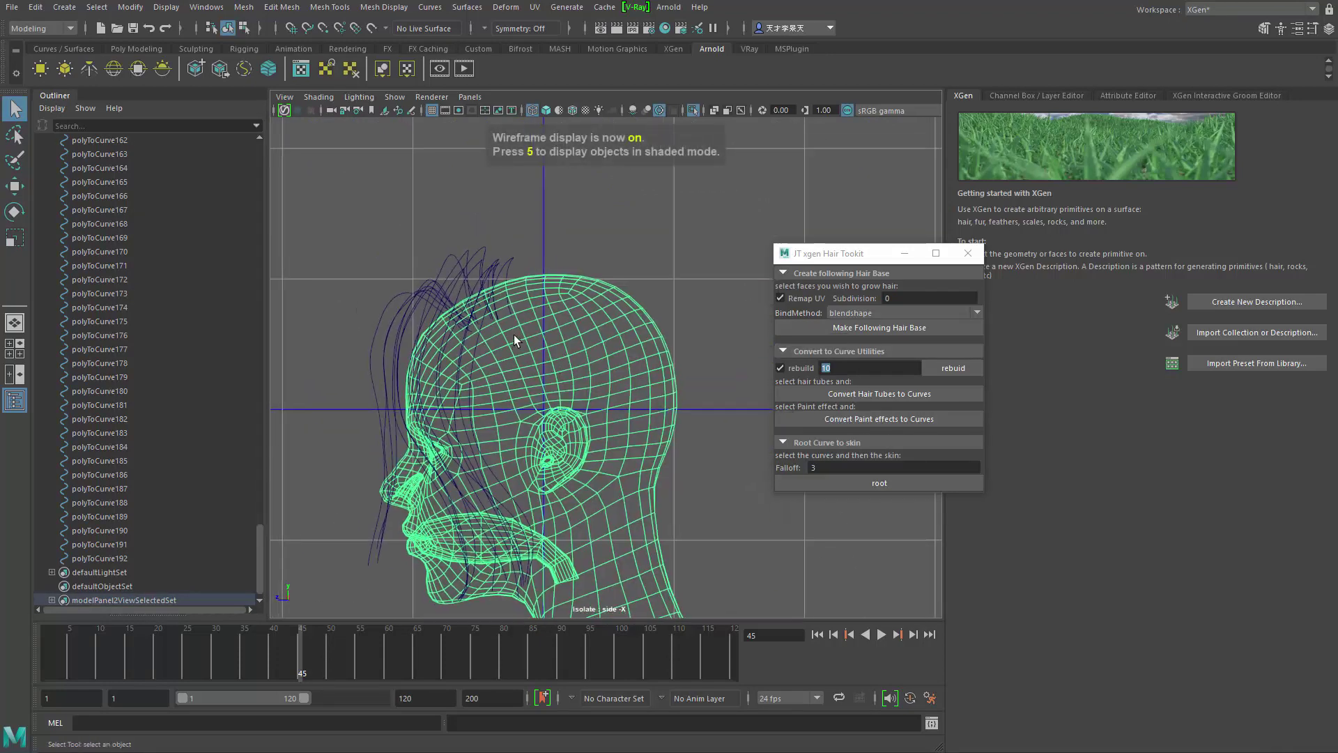
# - Select the scalp faces of the head mesh from the hairline and temples to the back of the skull
pyautogui.moveTo(574, 295); pyautogui.dragTo(390, 215, button='right')
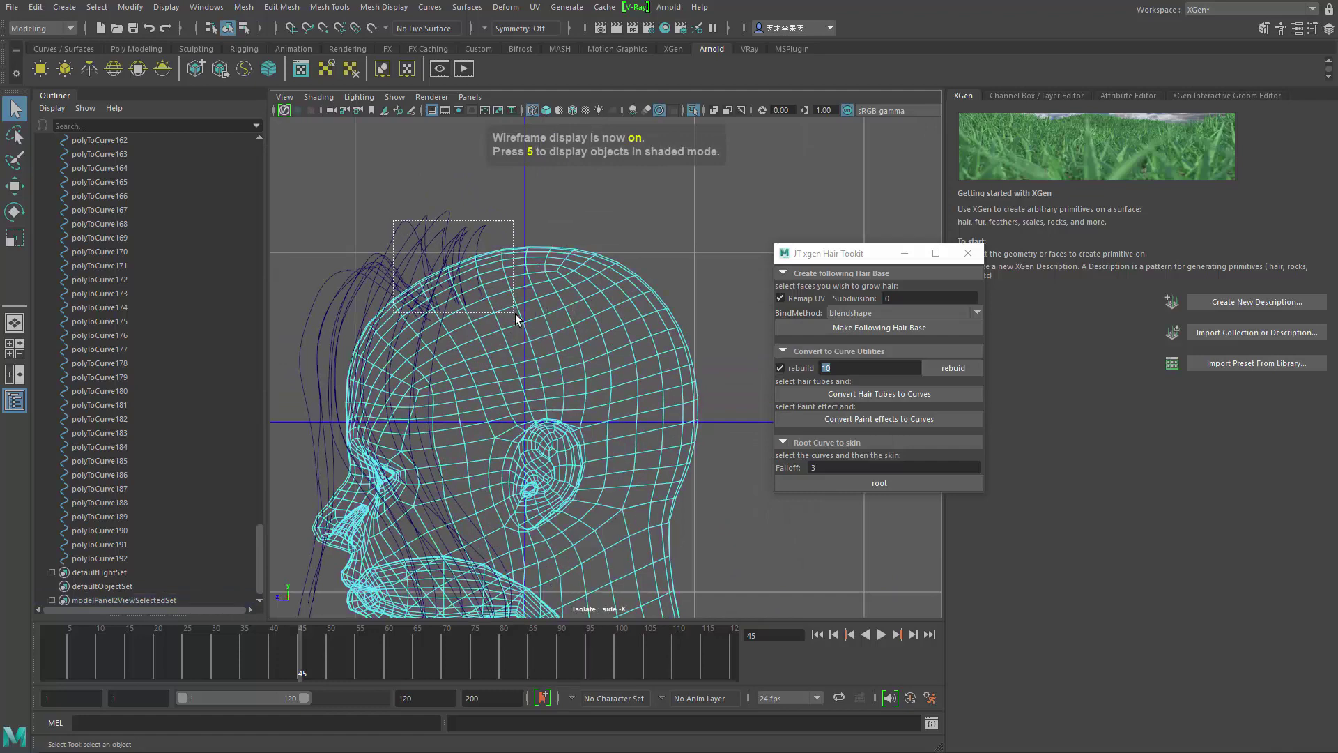
pyautogui.moveTo(515, 314); pyautogui.dragTo(516, 314)
pyautogui.keyDown('shift'); pyautogui.moveTo(411, 290); pyautogui.dragTo(505, 379); pyautogui.keyUp('shift')
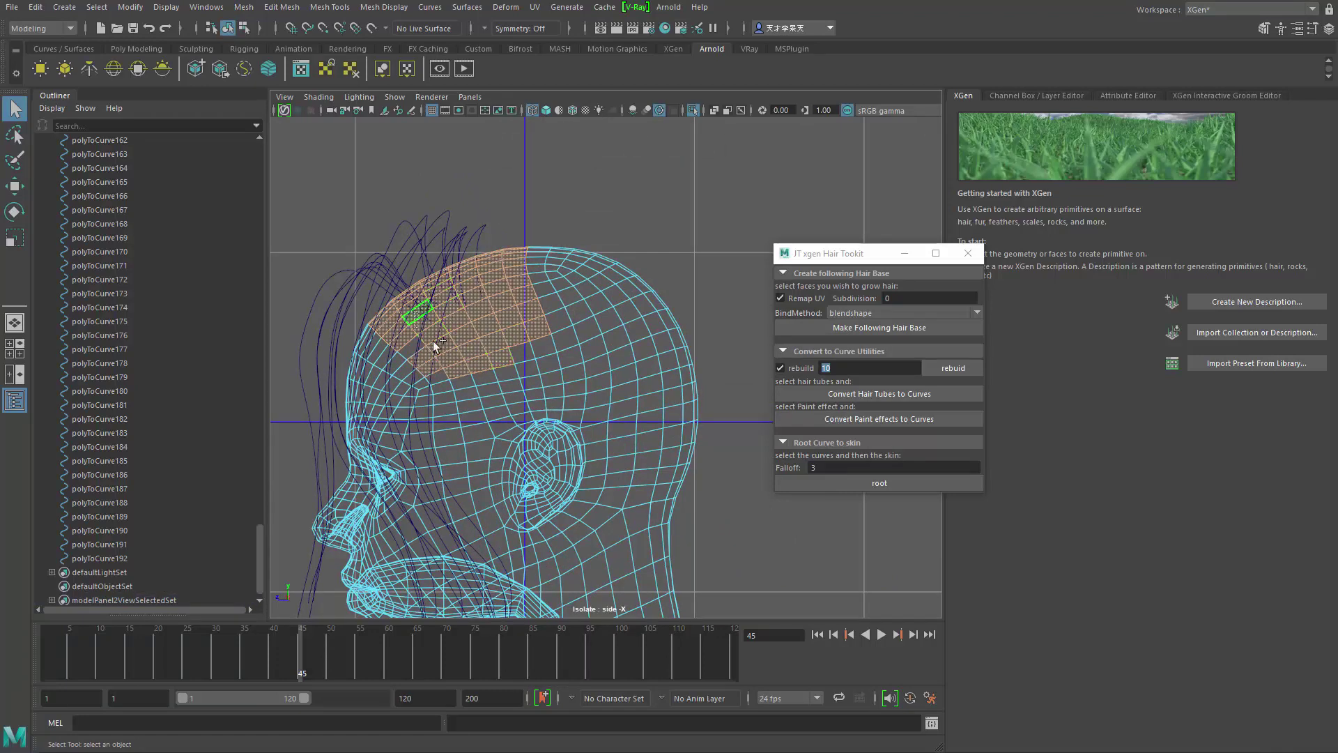
pyautogui.keyDown('shift'); pyautogui.moveTo(432, 341); pyautogui.dragTo(435, 344); pyautogui.keyUp('shift')
pyautogui.keyDown('shift'); pyautogui.moveTo(454, 365); pyautogui.dragTo(494, 506); pyautogui.keyUp('shift')
pyautogui.keyDown('shift'); pyautogui.moveTo(488, 307); pyautogui.dragTo(604, 426); pyautogui.keyUp('shift')
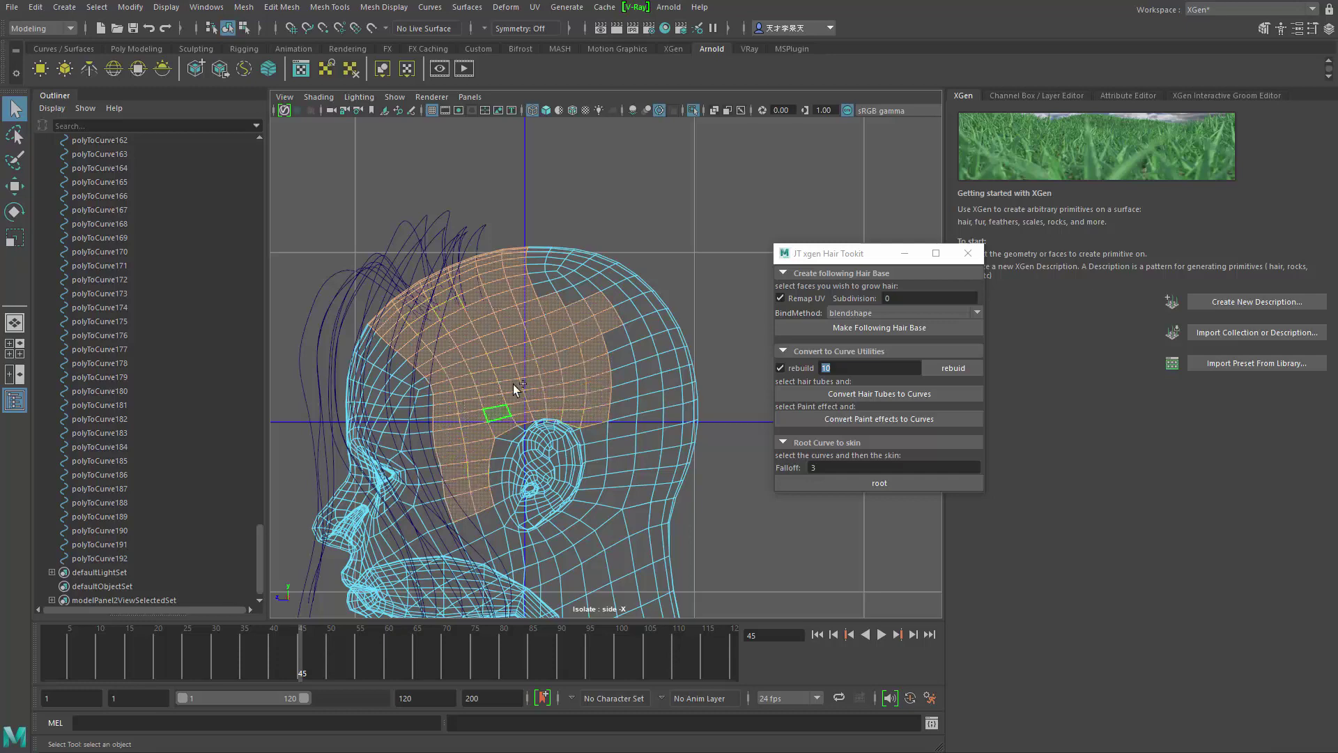
pyautogui.keyDown('shift'); pyautogui.moveTo(464, 184); pyautogui.dragTo(670, 332); pyautogui.keyUp('shift')
pyautogui.keyDown('shift'); pyautogui.moveTo(721, 310); pyautogui.dragTo(596, 464); pyautogui.keyUp('shift')
pyautogui.keyDown('shift'); pyautogui.moveTo(710, 465); pyautogui.dragTo(584, 316); pyautogui.keyUp('shift')
pyautogui.scroll(2, 584, 317)
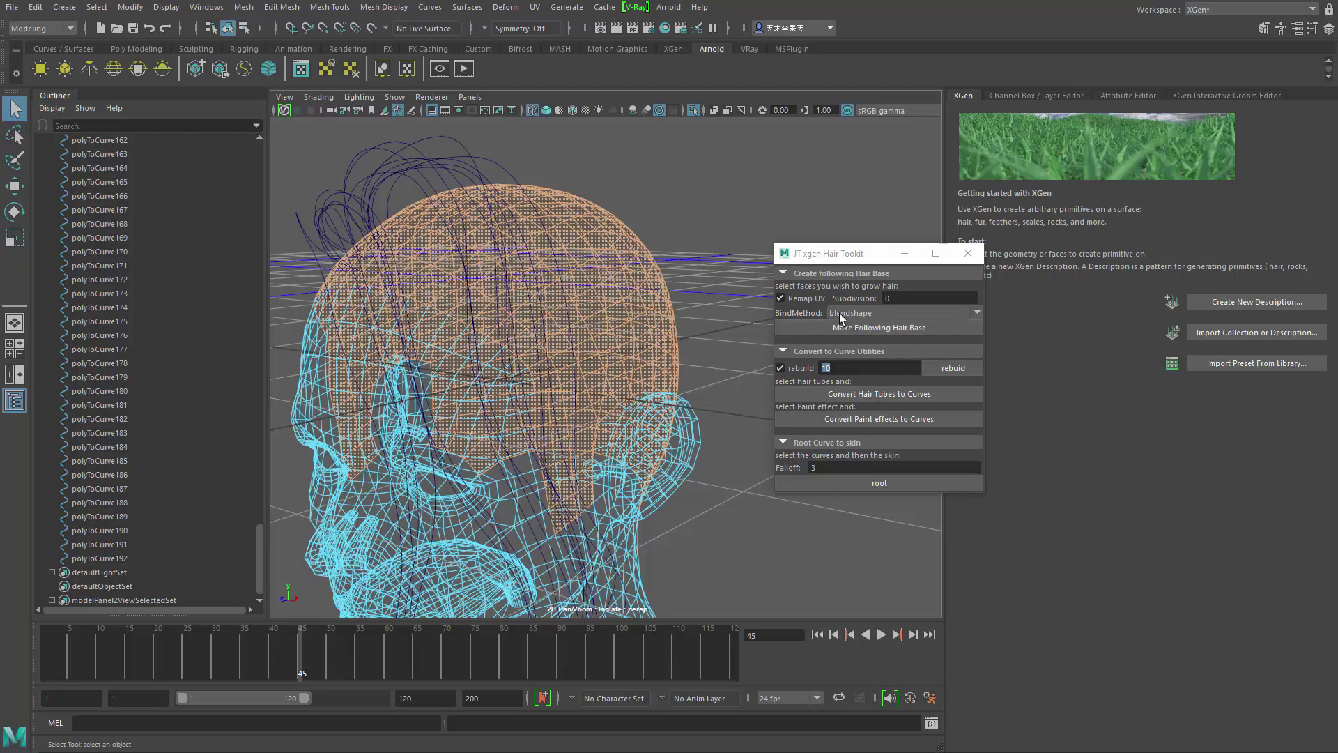
# - Check the coverage of the selected scalp faces around the temple, ear and hairline
pyautogui.keyDown('alt'); pyautogui.moveTo(509, 328); pyautogui.dragTo(466, 340); pyautogui.keyUp('alt')
pyautogui.click(544, 460)
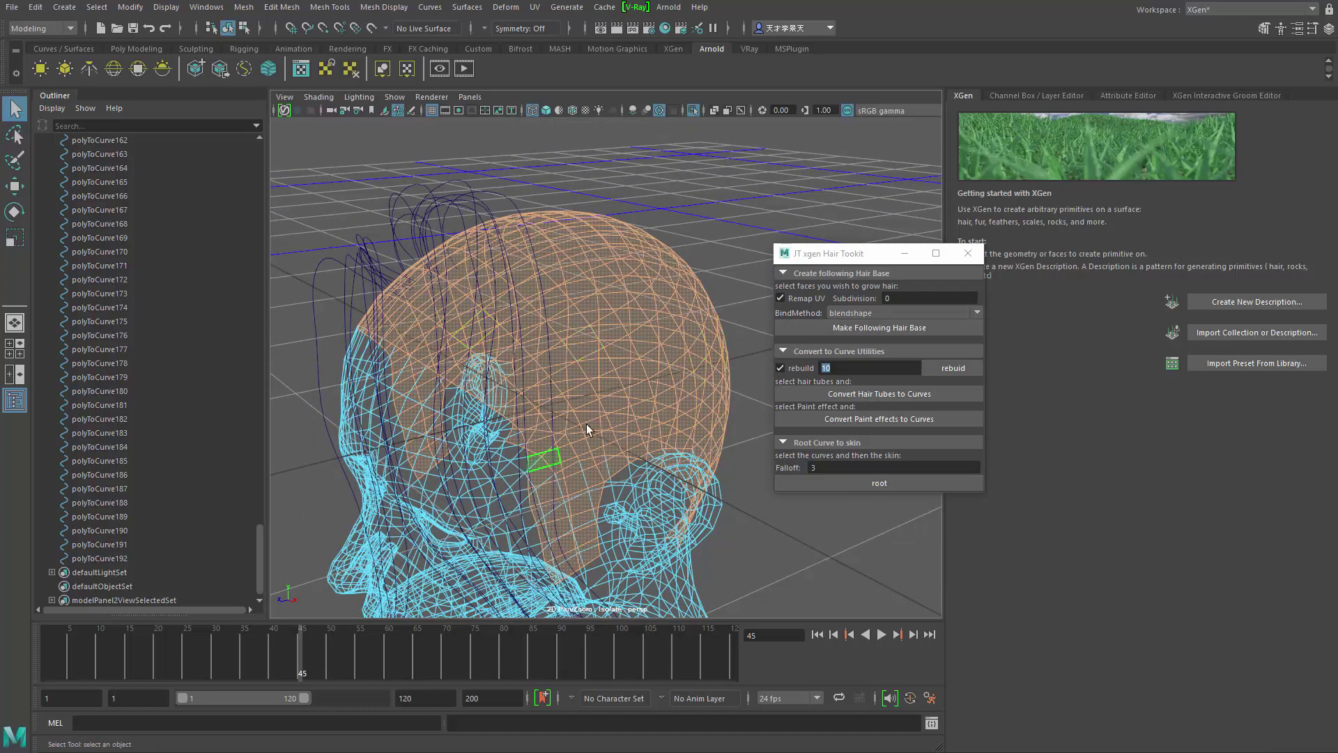
pyautogui.keyDown('alt'); pyautogui.moveTo(502, 474); pyautogui.dragTo(448, 511); pyautogui.keyUp('alt')
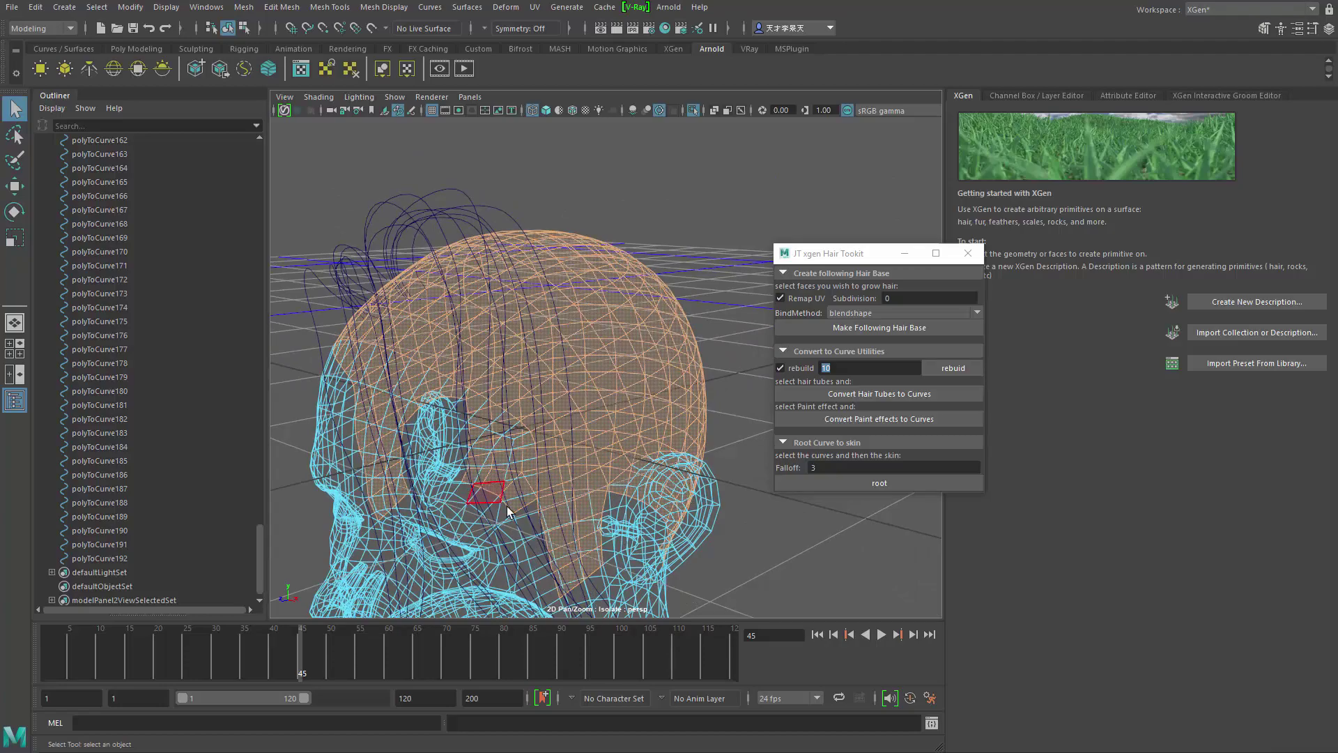
pyautogui.keyDown('alt'); pyautogui.moveTo(509, 478); pyautogui.dragTo(582, 359, button='middle'); pyautogui.keyUp('alt')
pyautogui.keyDown('alt'); pyautogui.moveTo(582, 358); pyautogui.dragTo(461, 474, button='right'); pyautogui.keyUp('alt')
pyautogui.keyDown('alt'); pyautogui.moveTo(506, 486); pyautogui.dragTo(667, 277); pyautogui.keyUp('alt')
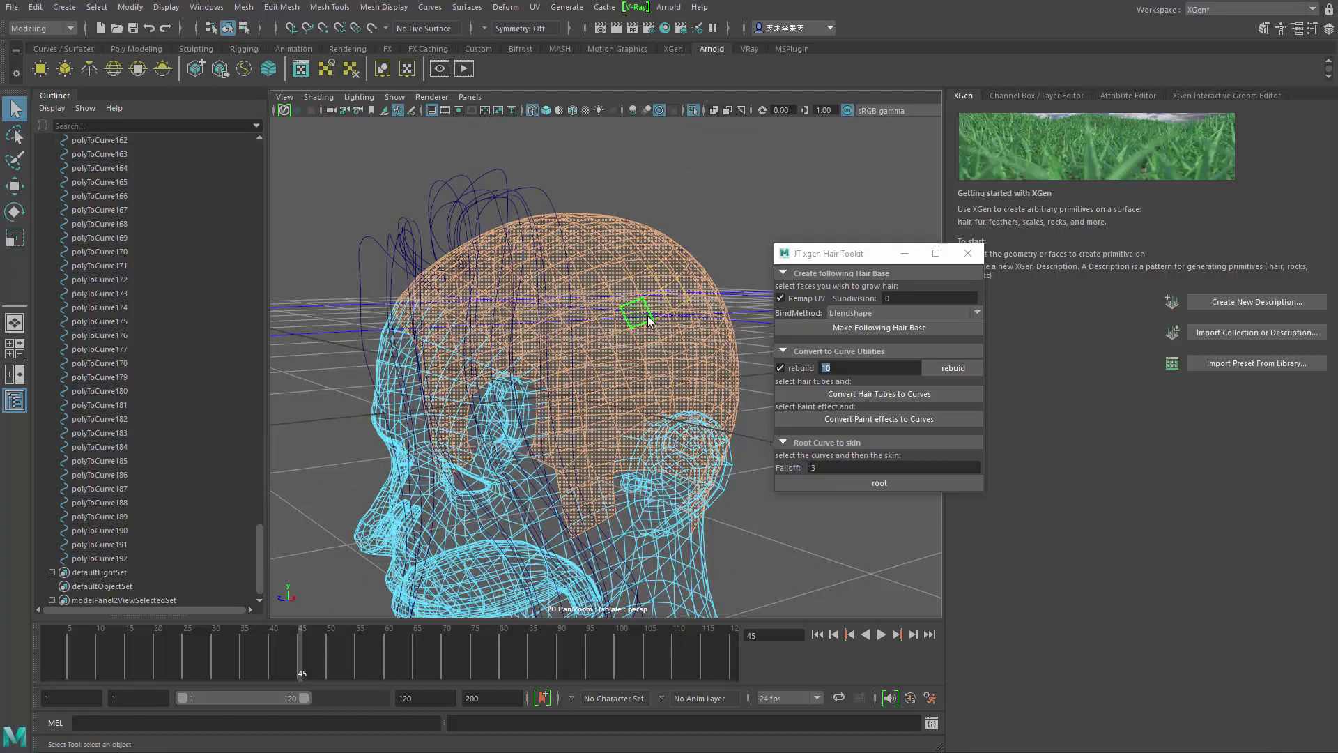
# - Review the bind method choices and the subdivision setting for the following hair base
pyautogui.click(871, 314)
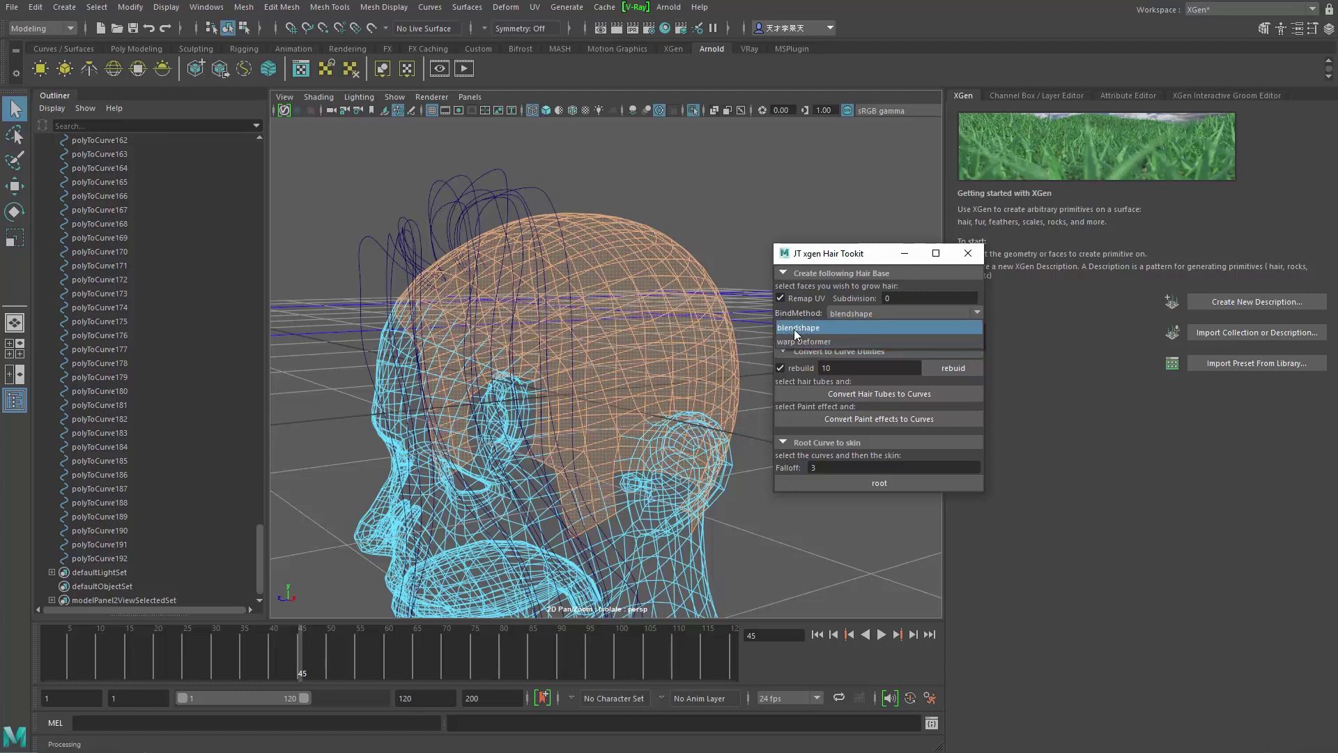
pyautogui.click(837, 298)
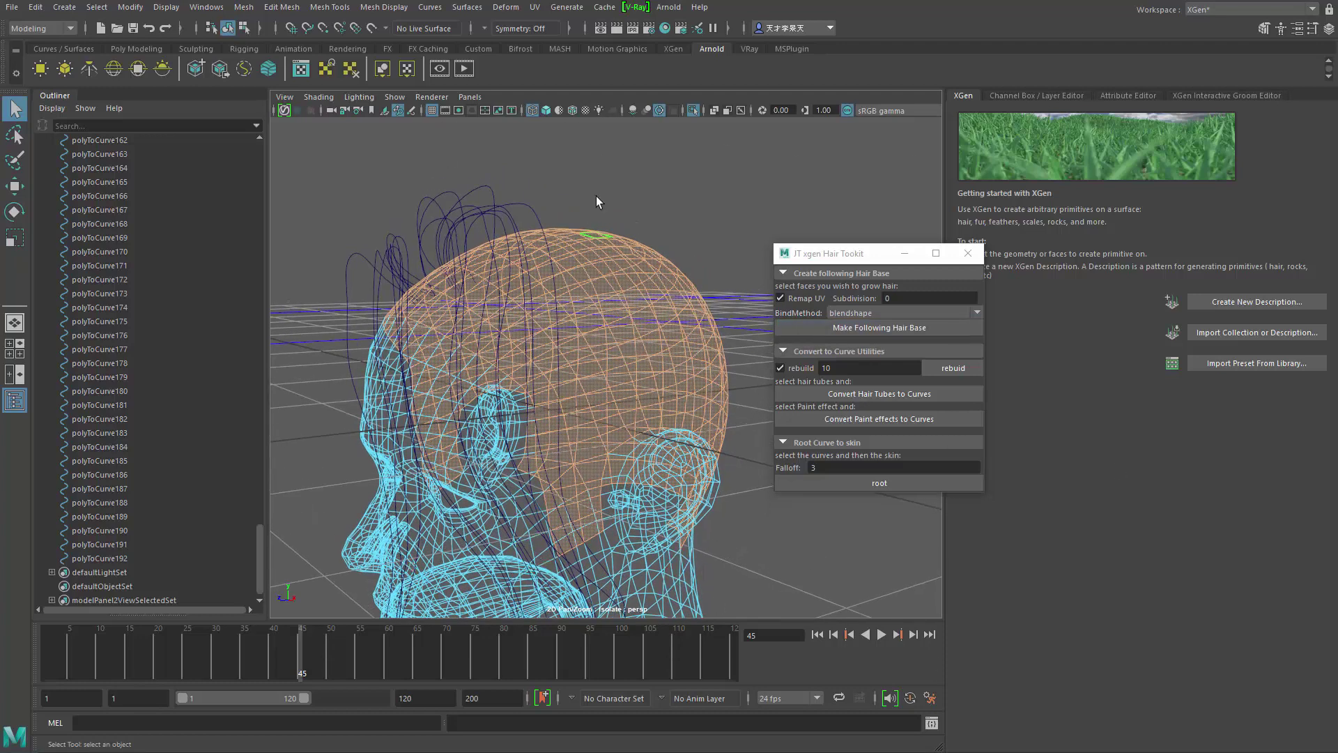
pyautogui.moveTo(892, 253); pyautogui.dragTo(881, 238)
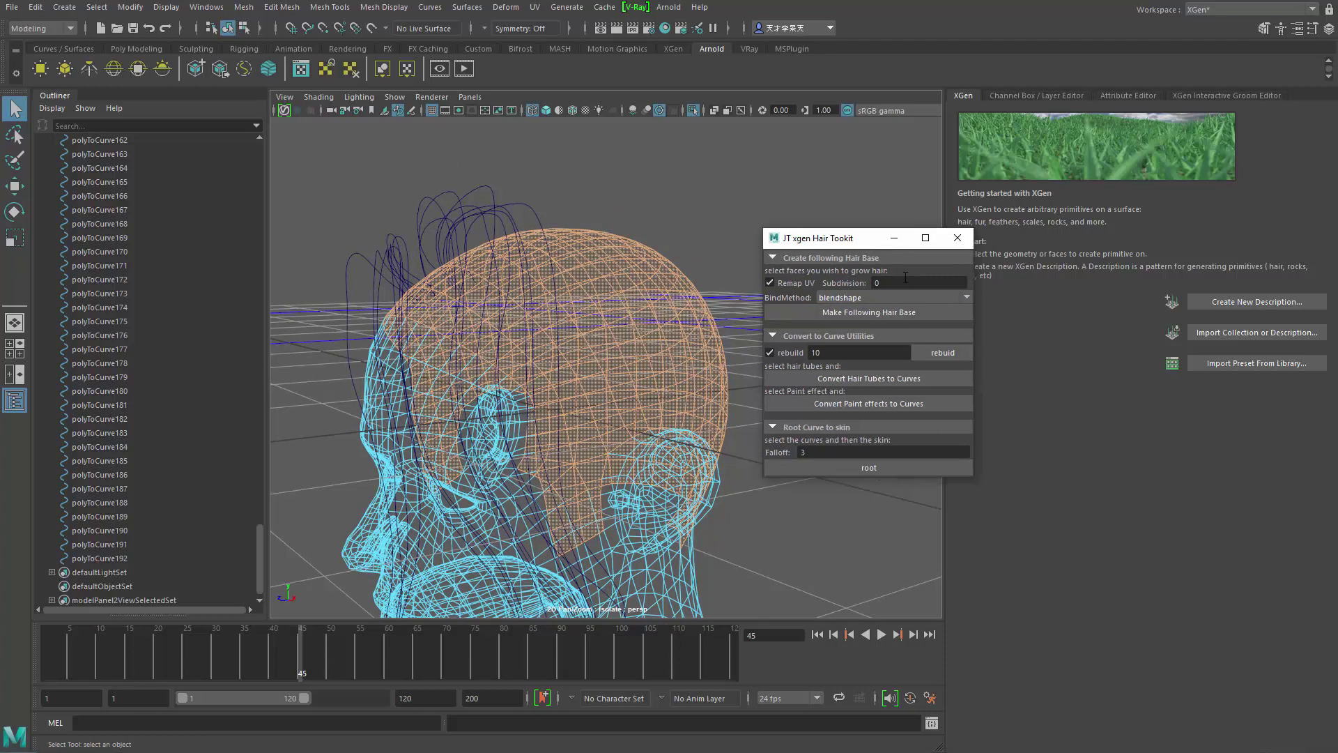
pyautogui.click(905, 279)
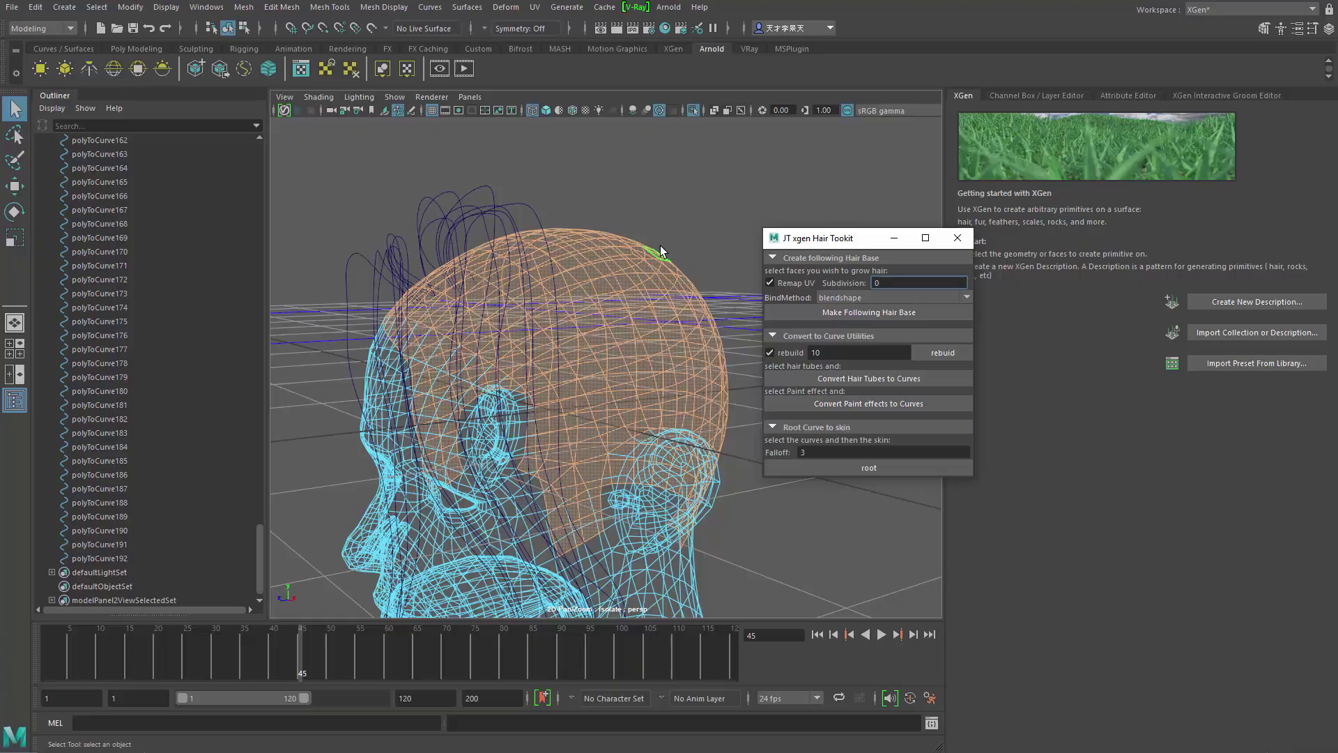
pyautogui.keyDown('alt'); pyautogui.moveTo(650, 246); pyautogui.dragTo(704, 290); pyautogui.keyUp('alt')
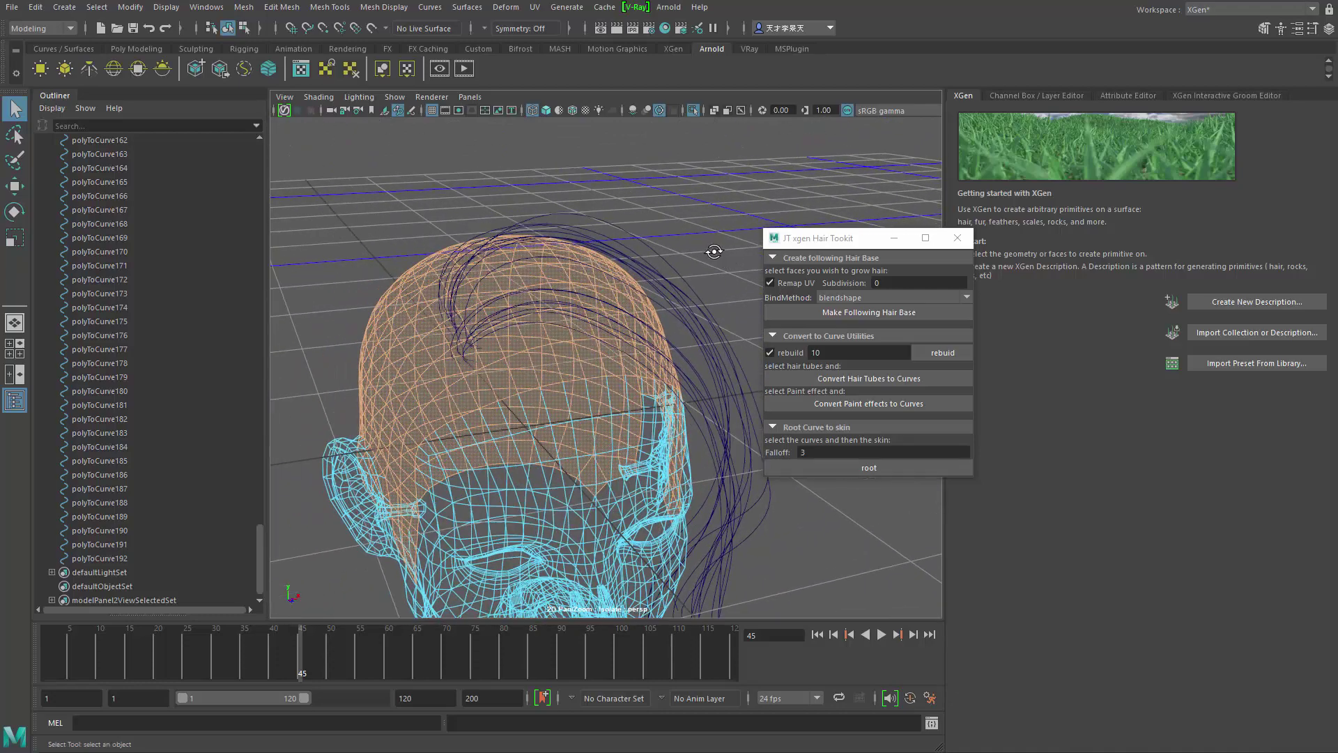
# - Make a following hair base from the selected scalp faces with UV remapping, subdivision 0 and the blendshape bind method
pyautogui.keyDown('alt'); pyautogui.moveTo(714, 251); pyautogui.dragTo(729, 255); pyautogui.keyUp('alt')
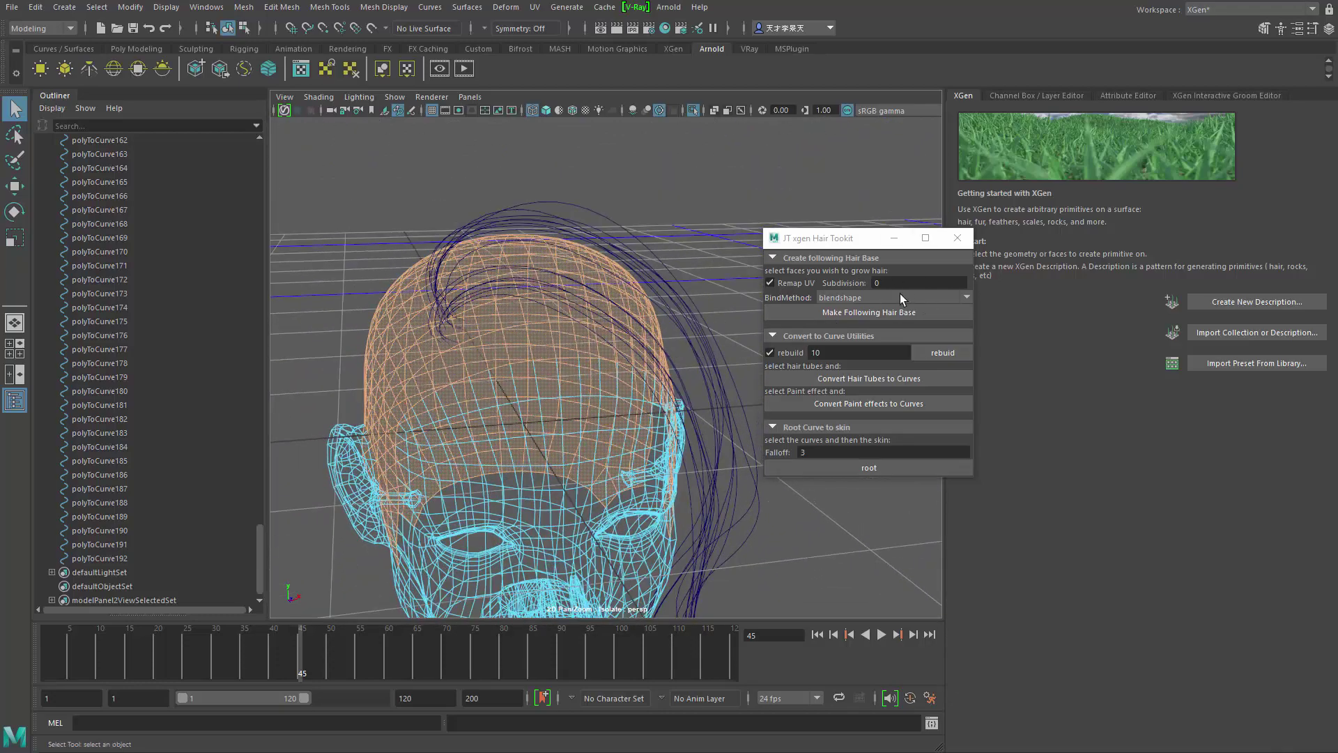
pyautogui.keyDown('alt'); pyautogui.moveTo(548, 299); pyautogui.dragTo(488, 289); pyautogui.keyUp('alt')
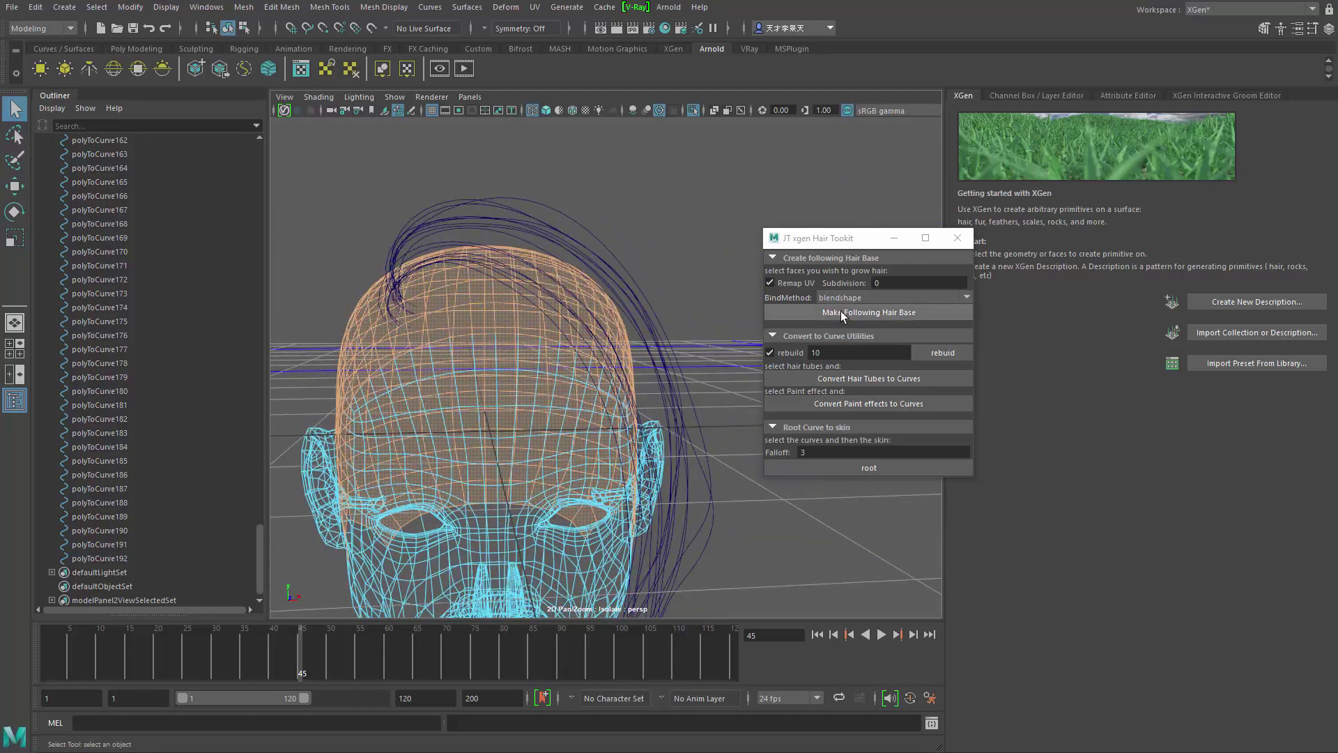
pyautogui.click(840, 312)
pyautogui.moveTo(692, 309); pyautogui.dragTo(676, 314)
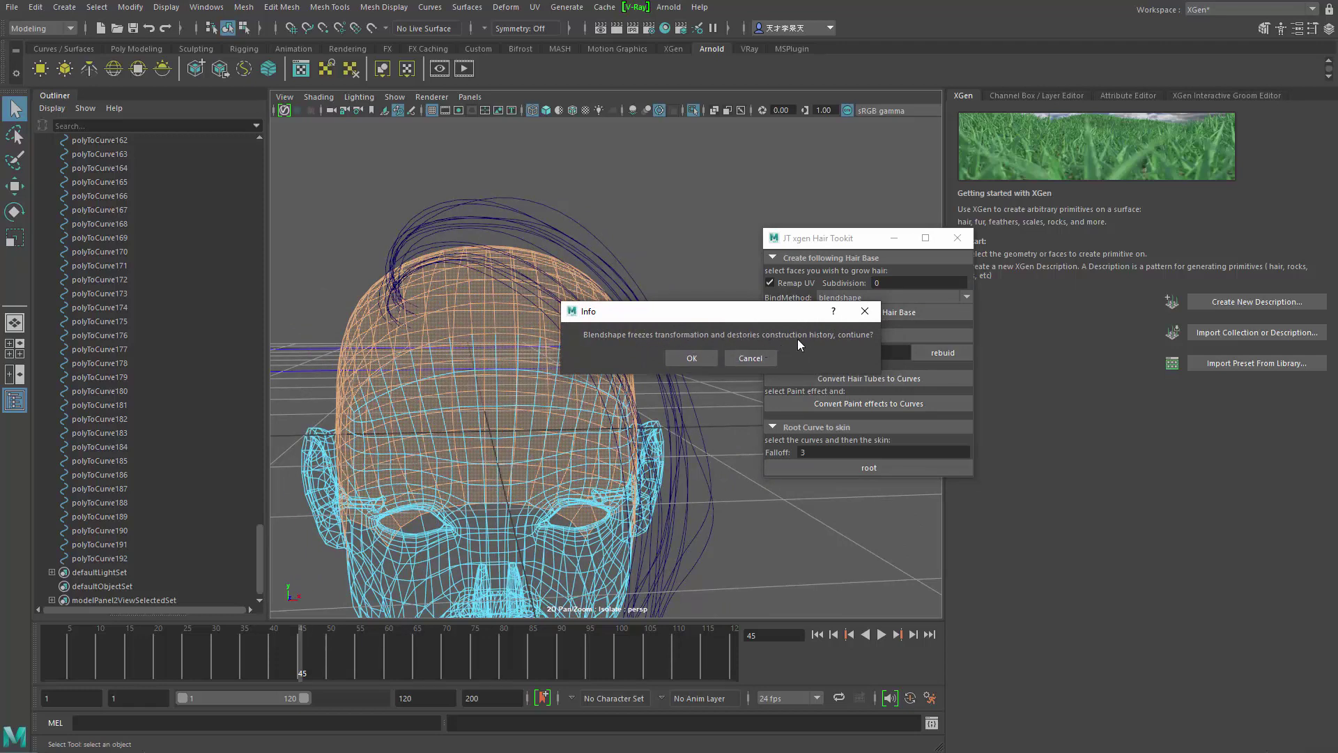
pyautogui.click(680, 356)
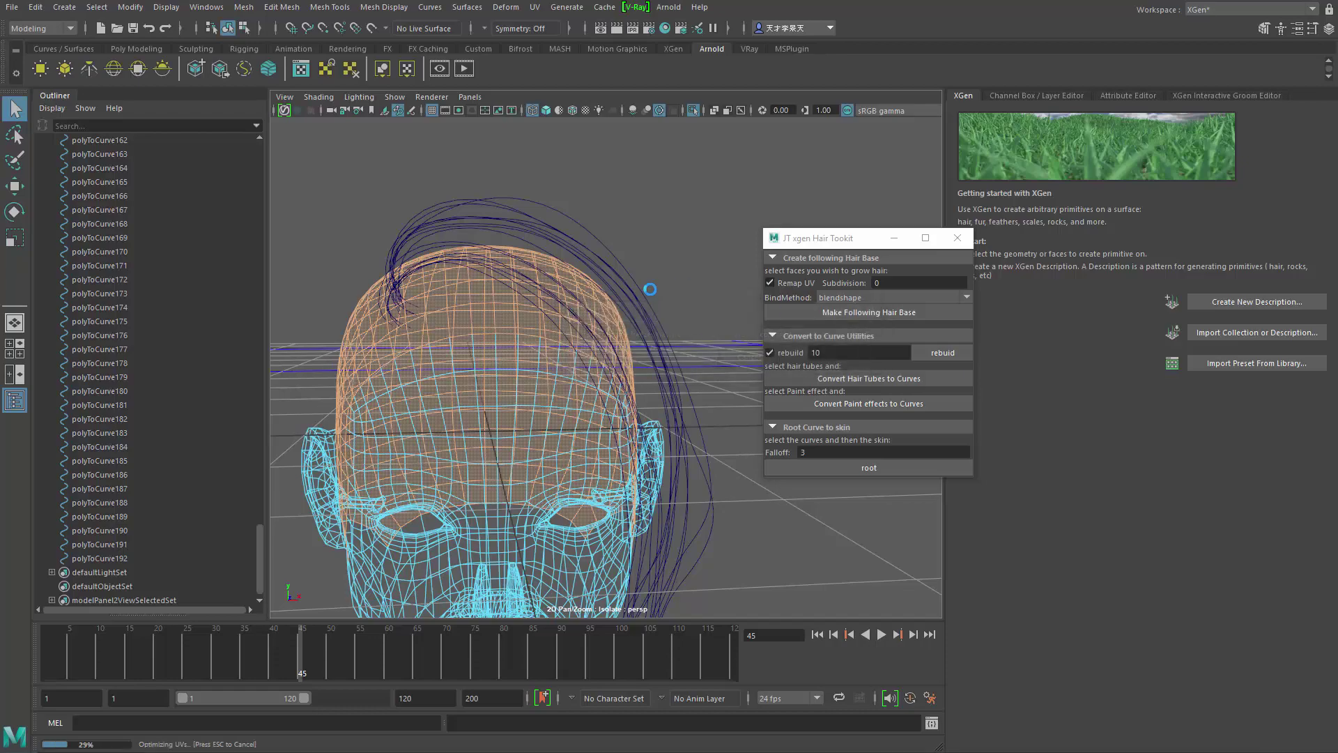
pyautogui.press('f')
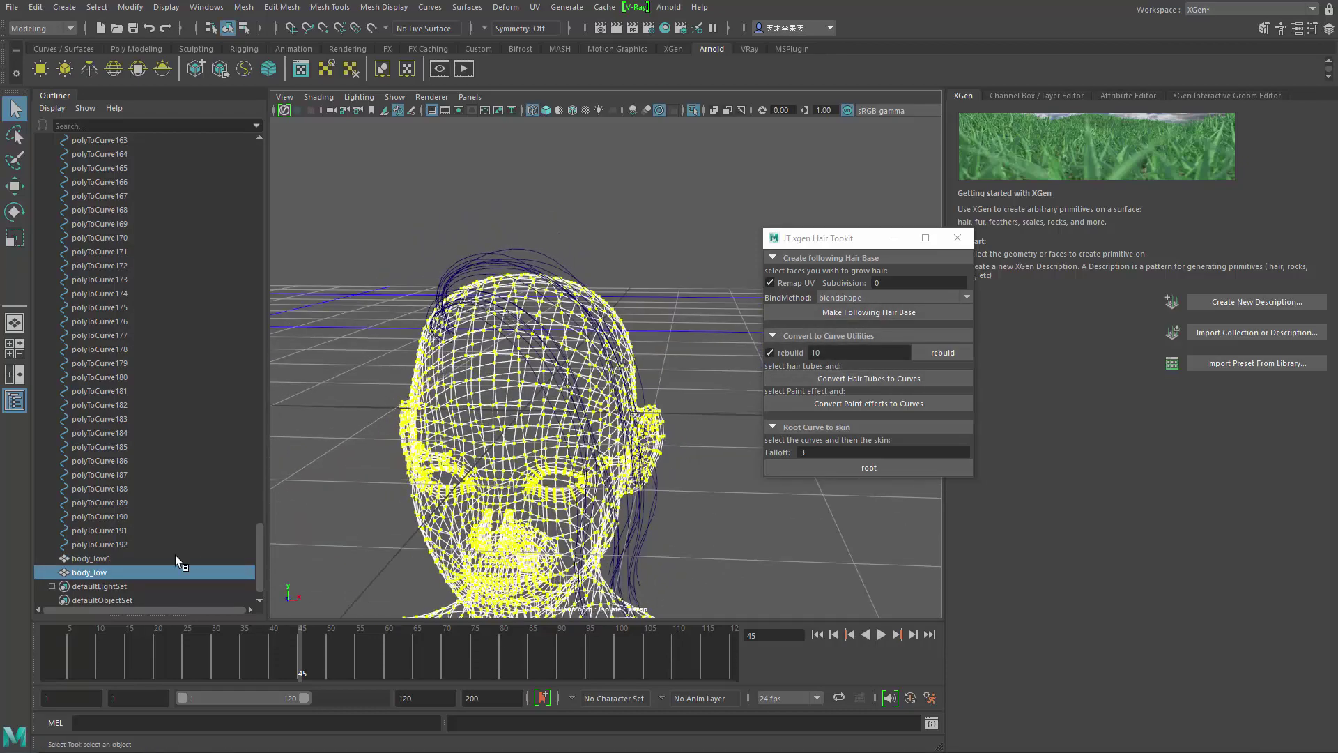
# - Select the new scalp hair base mesh and inspect its attributes and blendshape input
pyautogui.click(130, 555)
pyautogui.keyDown('alt'); pyautogui.moveTo(594, 477); pyautogui.dragTo(653, 467); pyautogui.keyUp('alt')
pyautogui.hotkey('ctrl', 'a')
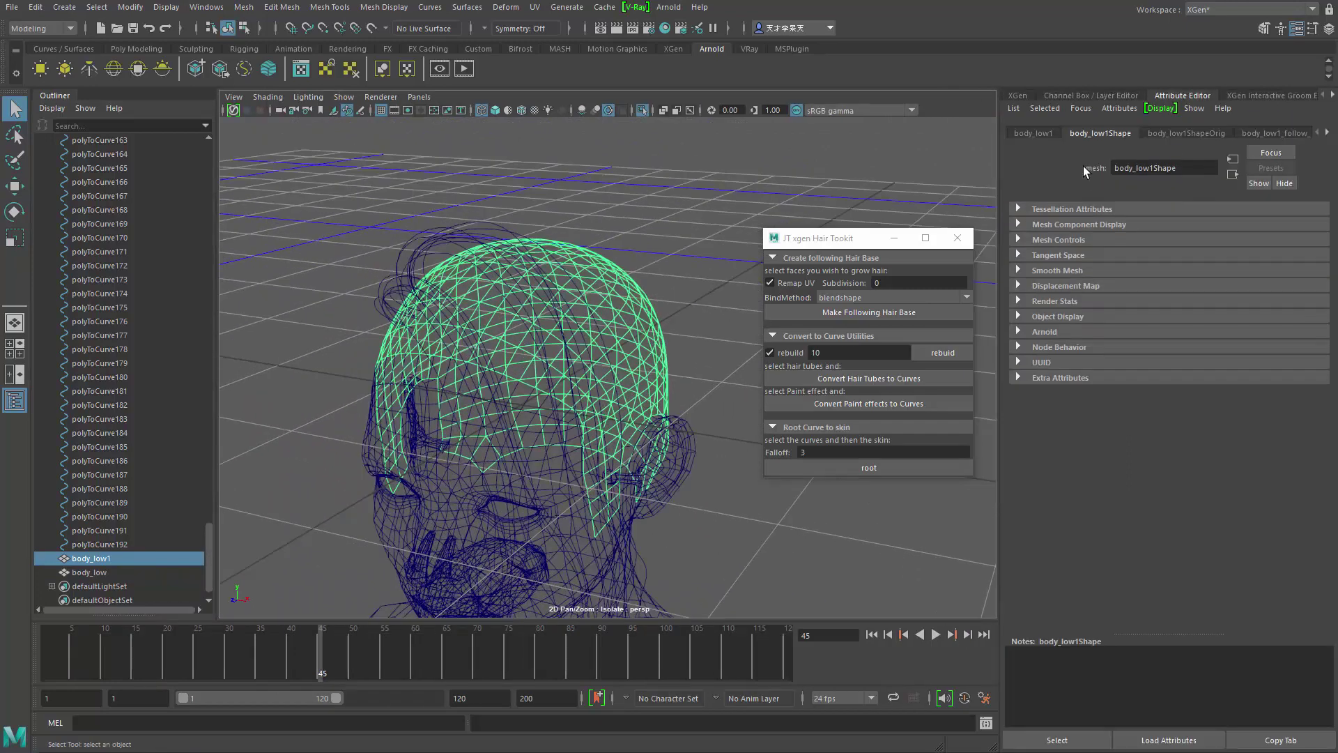
pyautogui.hotkey('ctrl', 'a')
pyautogui.click(1011, 291)
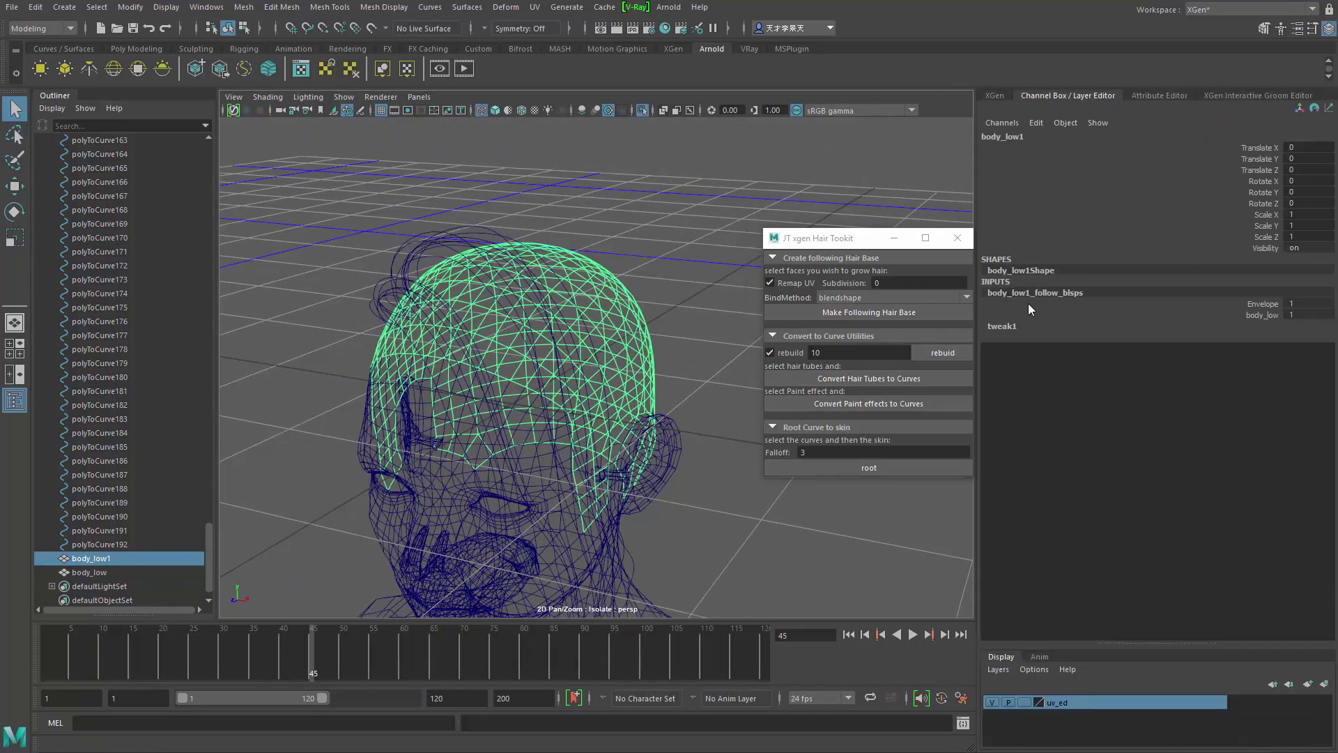
# - Try moving body_low's forehead vertices with soft selection to test whether the hair base follows, and undo the move
pyautogui.moveTo(482, 454)
pyautogui.keyDown('alt'); pyautogui.mouseDown()
pyautogui.moveTo(388, 423)
pyautogui.moveTo(421, 384)
pyautogui.mouseUp(); pyautogui.keyUp('alt')
pyautogui.press('5')
pyautogui.click(395, 372)
pyautogui.click(395, 372)
pyautogui.moveTo(383, 354); pyautogui.dragTo(352, 345, button='right')
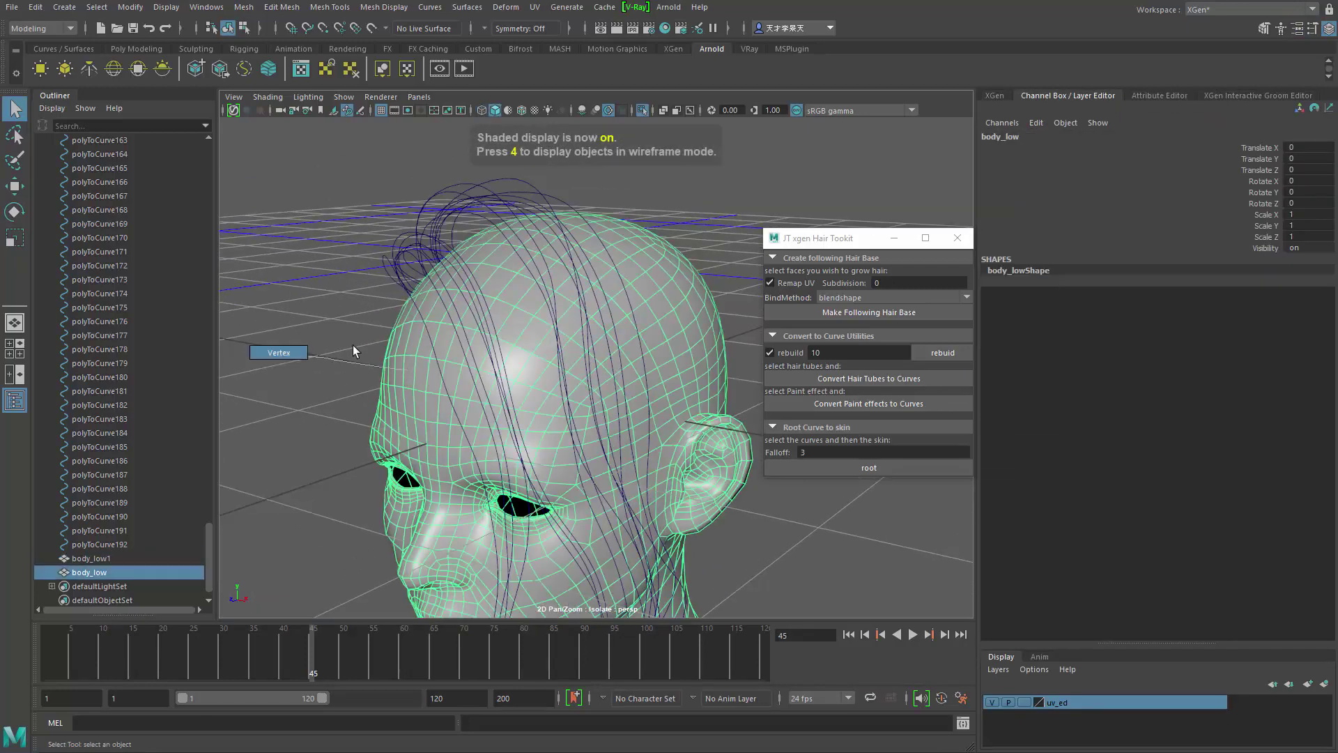
pyautogui.click(440, 323)
pyautogui.press('b')
pyautogui.moveTo(435, 325); pyautogui.dragTo(630, 225)
pyautogui.press('w')
pyautogui.click(114, 562)
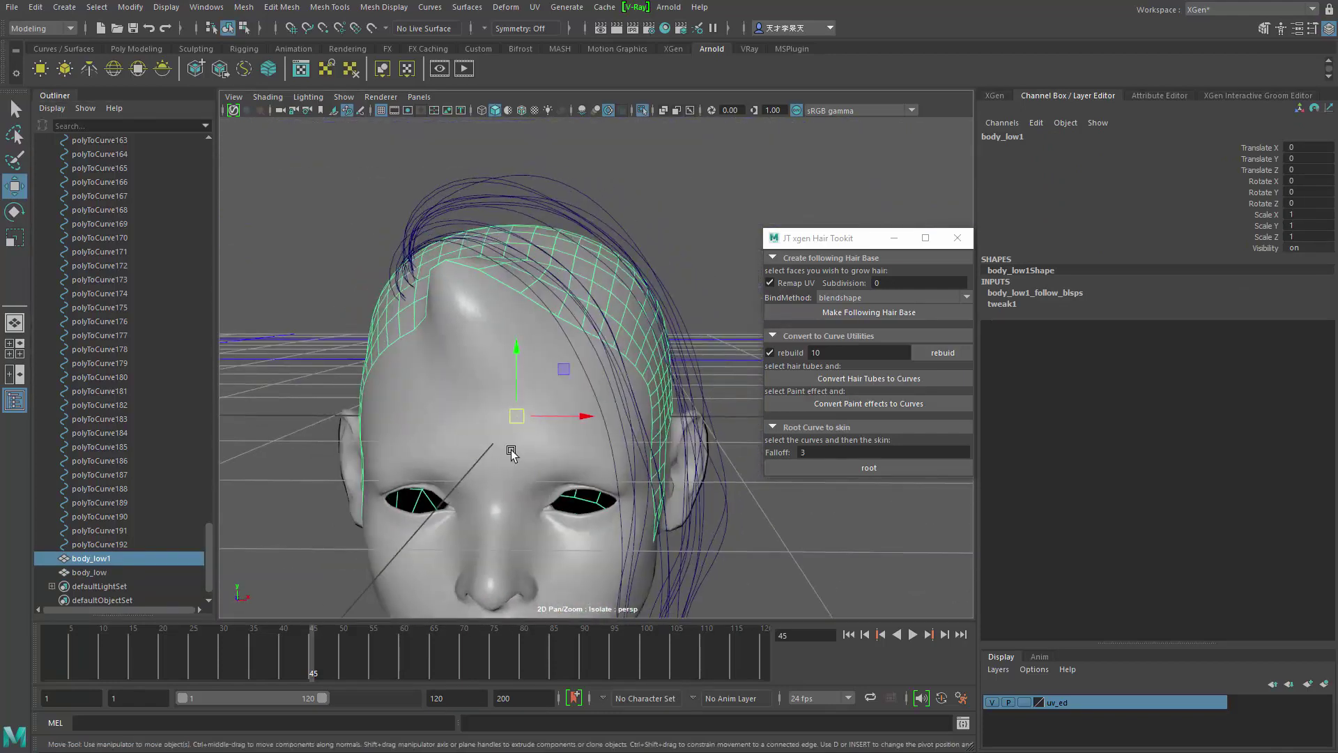
pyautogui.hotkey('ctrl', 'z')
pyautogui.hotkey('ctrl', 'z')
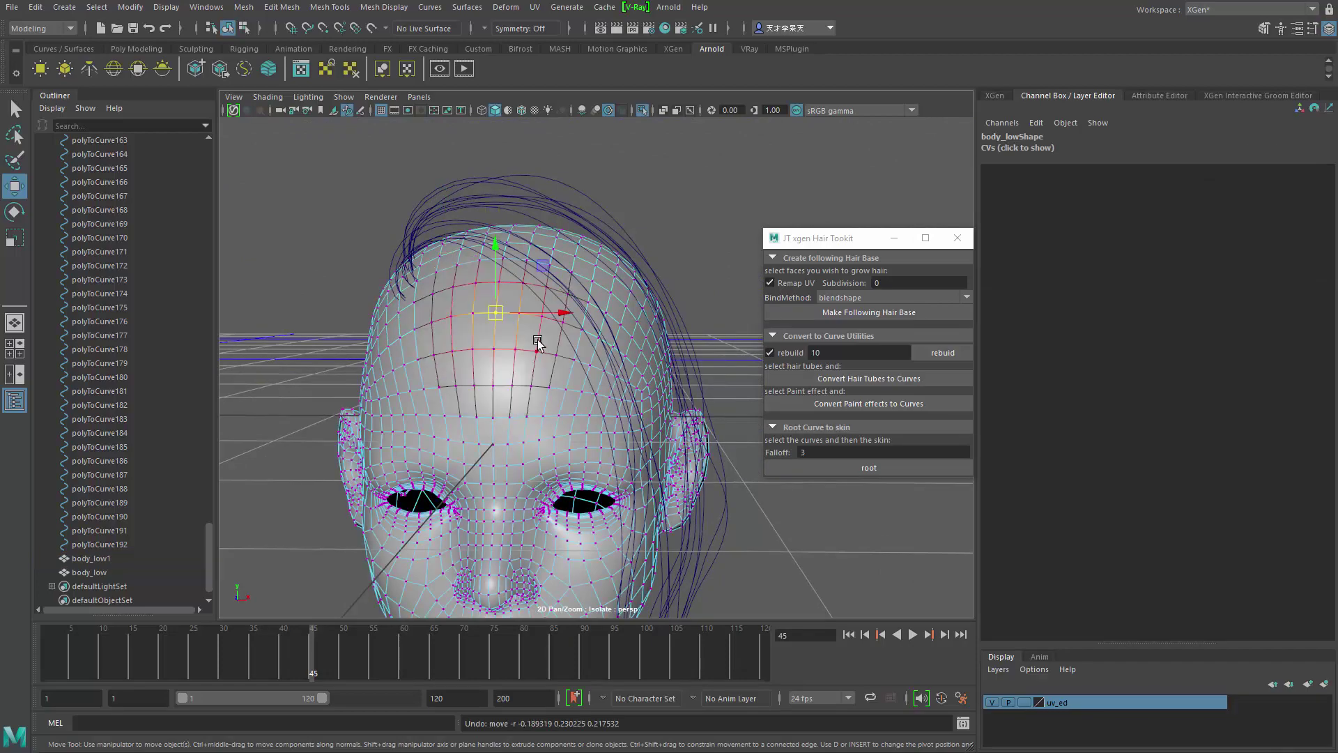
# - Rename the scalp hair base mesh as body_low_hair_base
pyautogui.click(98, 560)
pyautogui.keyDown('alt'); pyautogui.moveTo(513, 411); pyautogui.dragTo(558, 441); pyautogui.keyUp('alt')
pyautogui.click(404, 431)
pyautogui.click(98, 559)
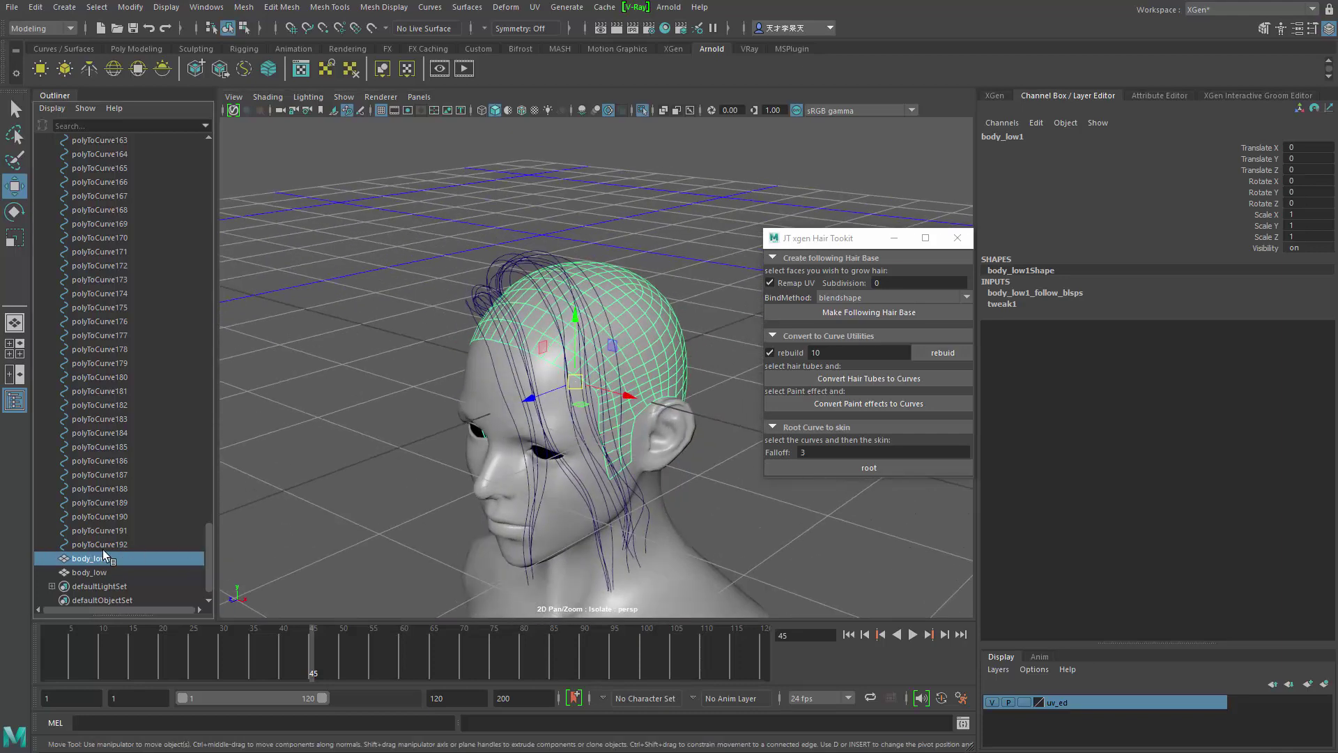
pyautogui.doubleClick(120, 555)
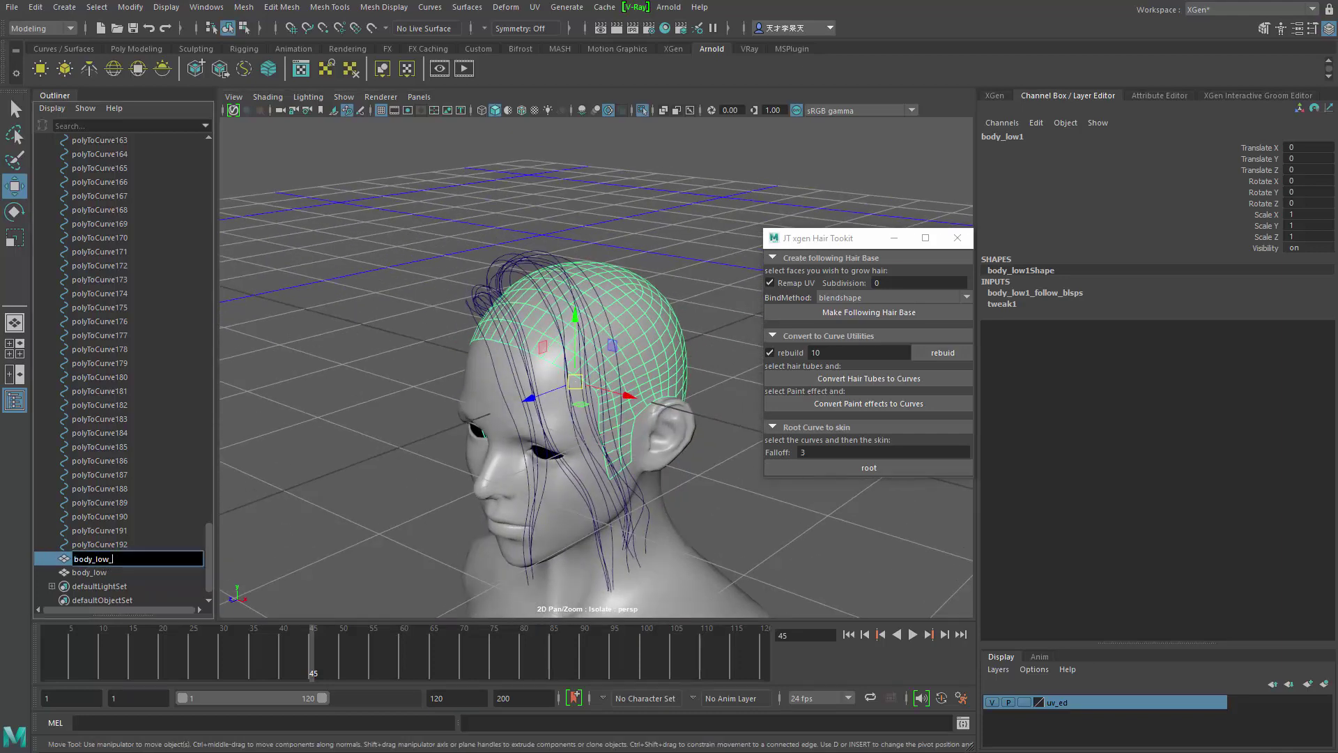
pyautogui.write('body_low_hair_base')
pyautogui.press('Return')
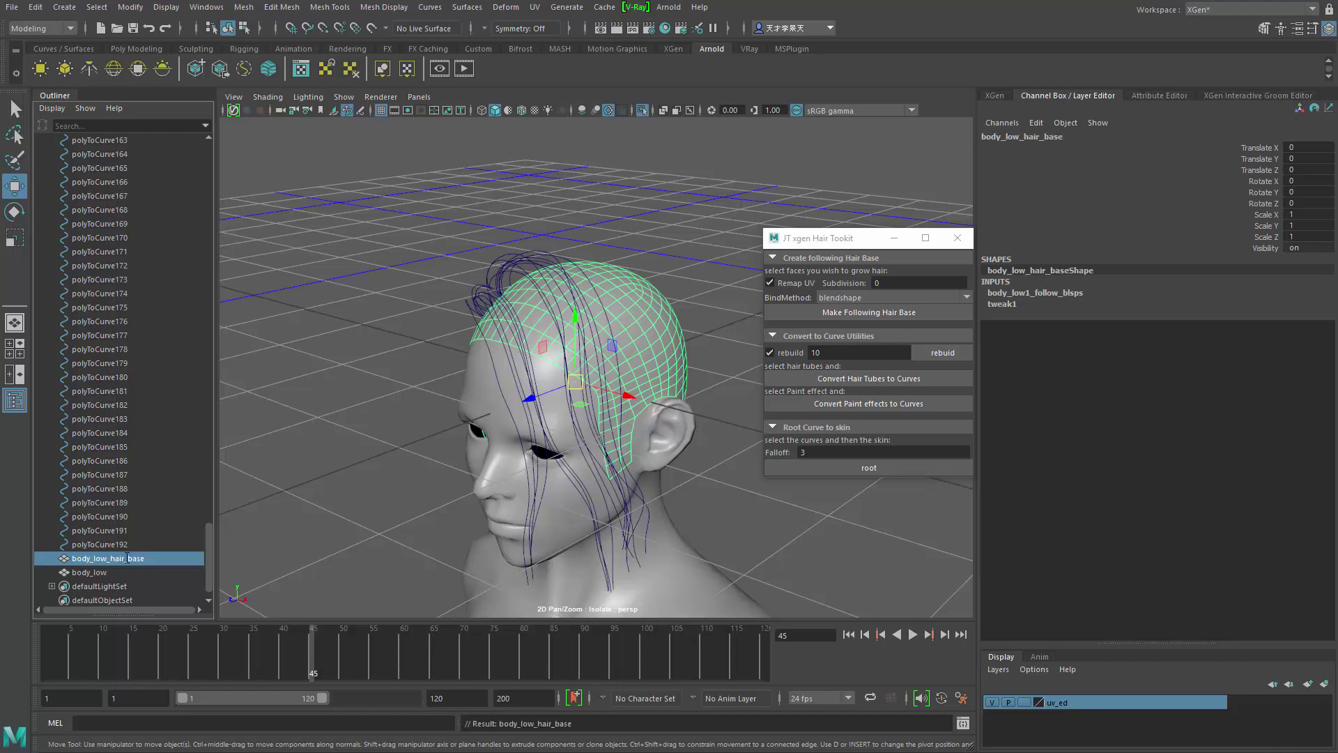
# - Try rooting the fringe curves to body_low_hair_base with a falloff of 3
pyautogui.keyDown('alt'); pyautogui.moveTo(559, 440); pyautogui.dragTo(798, 400); pyautogui.keyUp('alt')
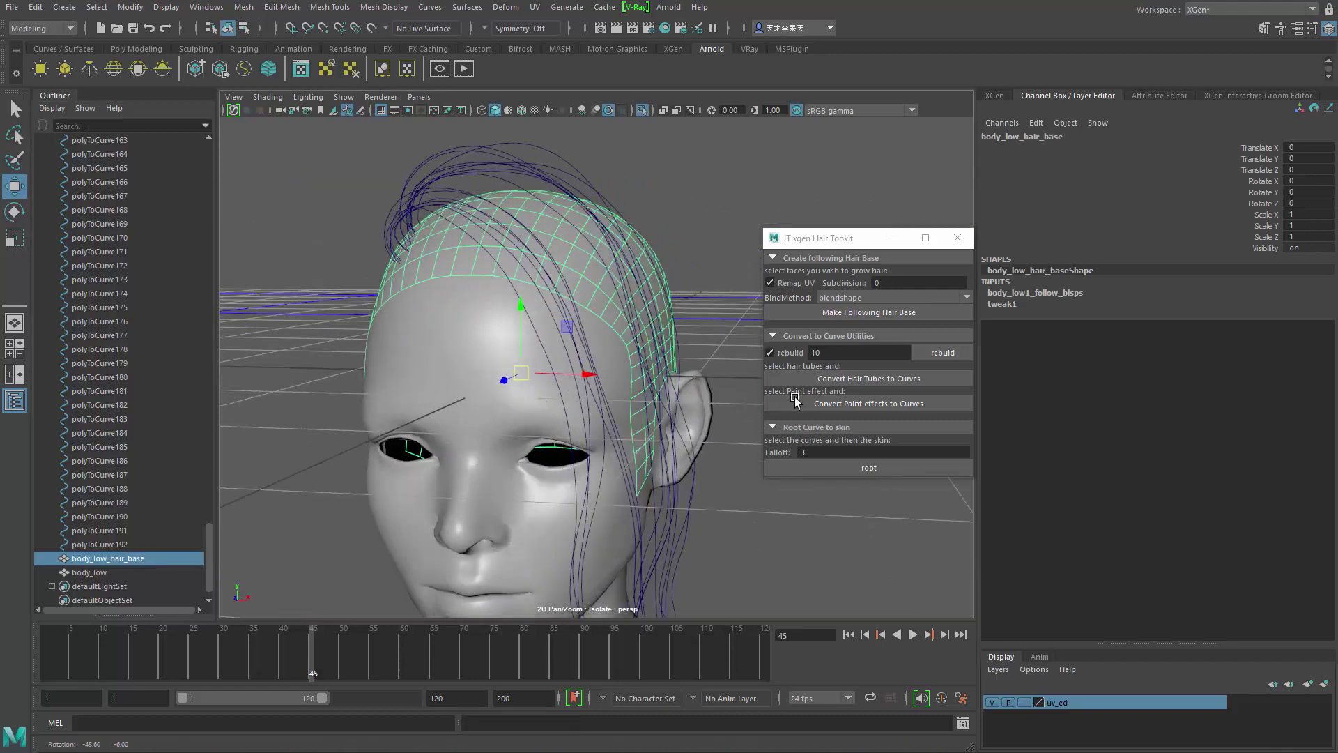
pyautogui.keyDown('alt'); pyautogui.moveTo(627, 335); pyautogui.dragTo(732, 314); pyautogui.keyUp('alt')
pyautogui.keyDown('alt'); pyautogui.moveTo(606, 229); pyautogui.dragTo(485, 367); pyautogui.keyUp('alt')
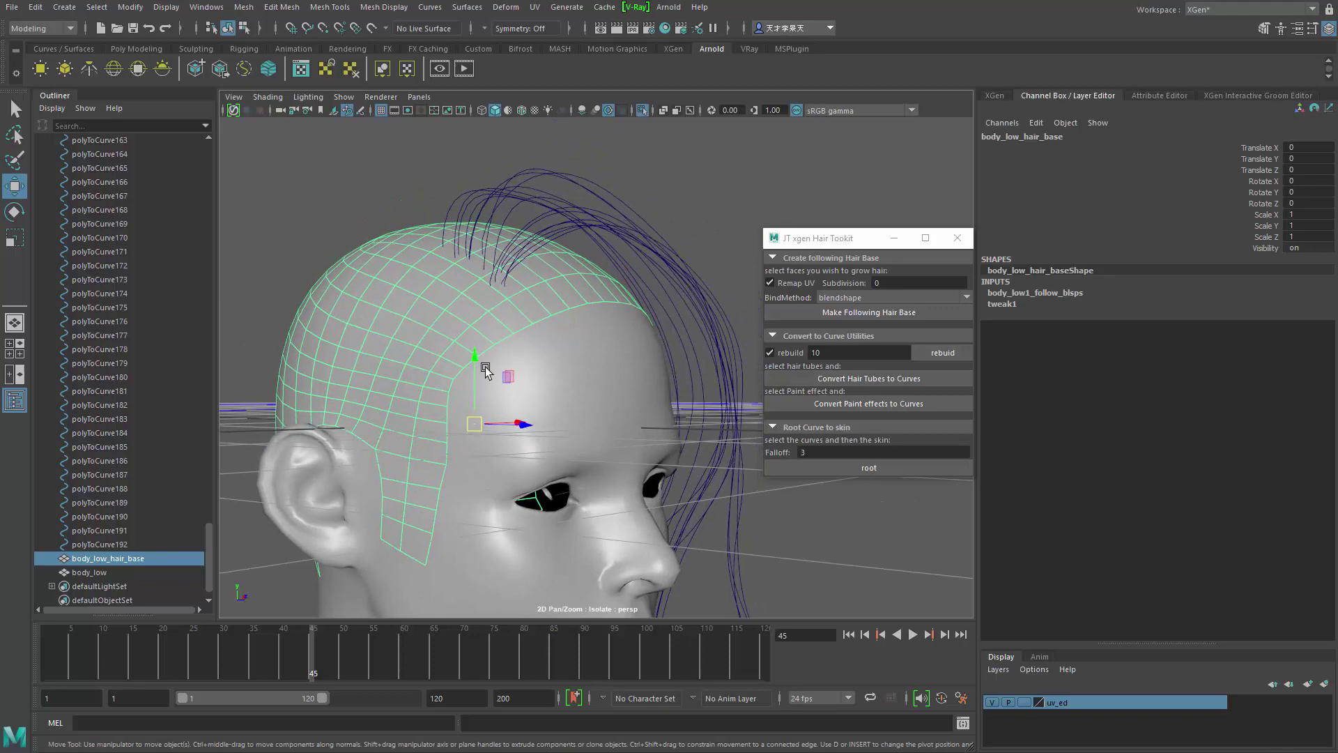
pyautogui.moveTo(591, 176); pyautogui.dragTo(591, 250)
pyautogui.keyDown('alt'); pyautogui.moveTo(508, 263); pyautogui.dragTo(418, 268); pyautogui.keyUp('alt')
pyautogui.click(89, 560)
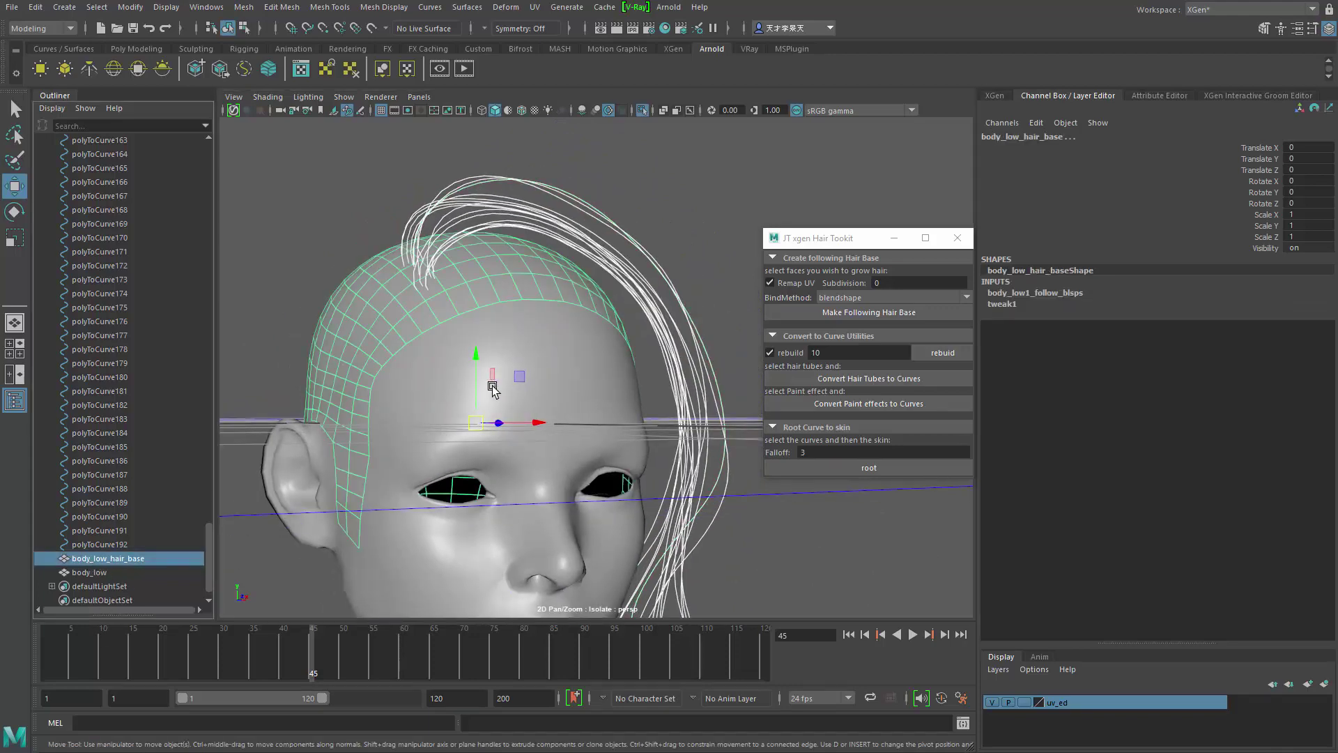
pyautogui.press('f')
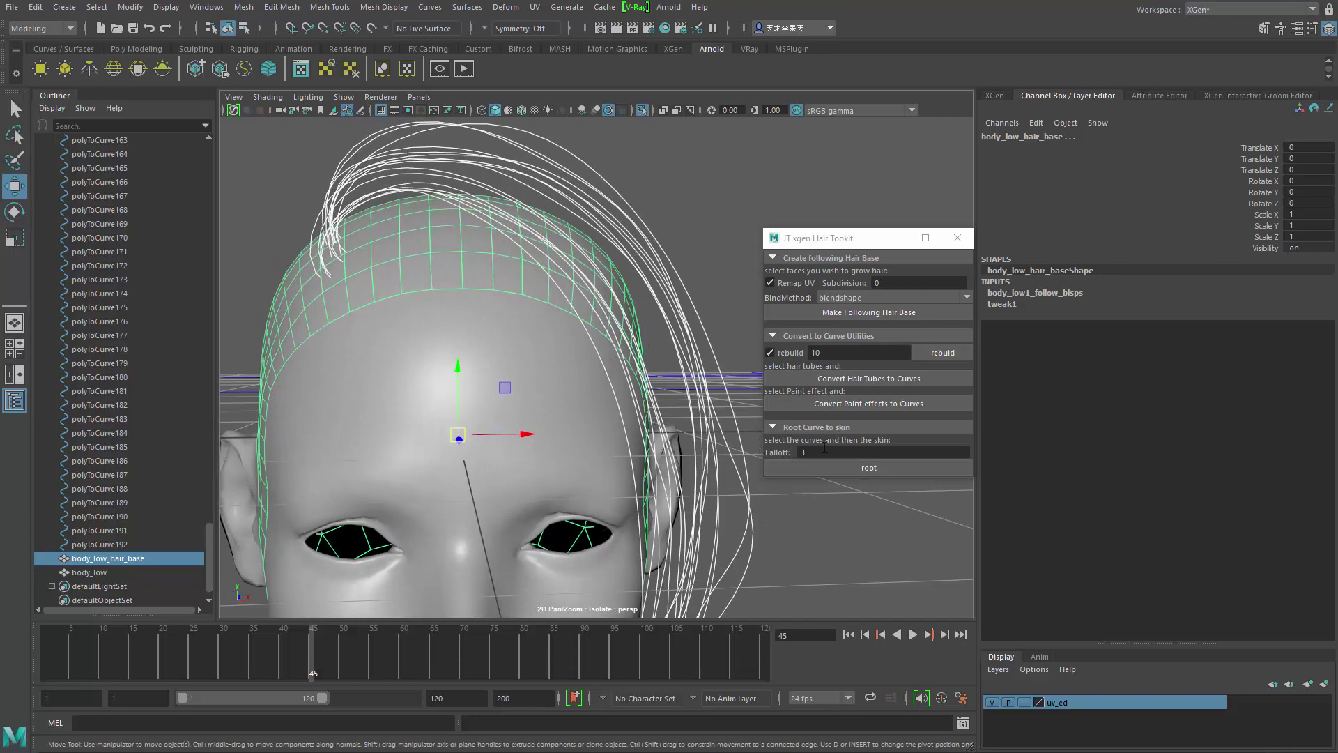
pyautogui.click(828, 451)
pyautogui.keyDown('alt'); pyautogui.moveTo(651, 444); pyautogui.dragTo(480, 265); pyautogui.keyUp('alt')
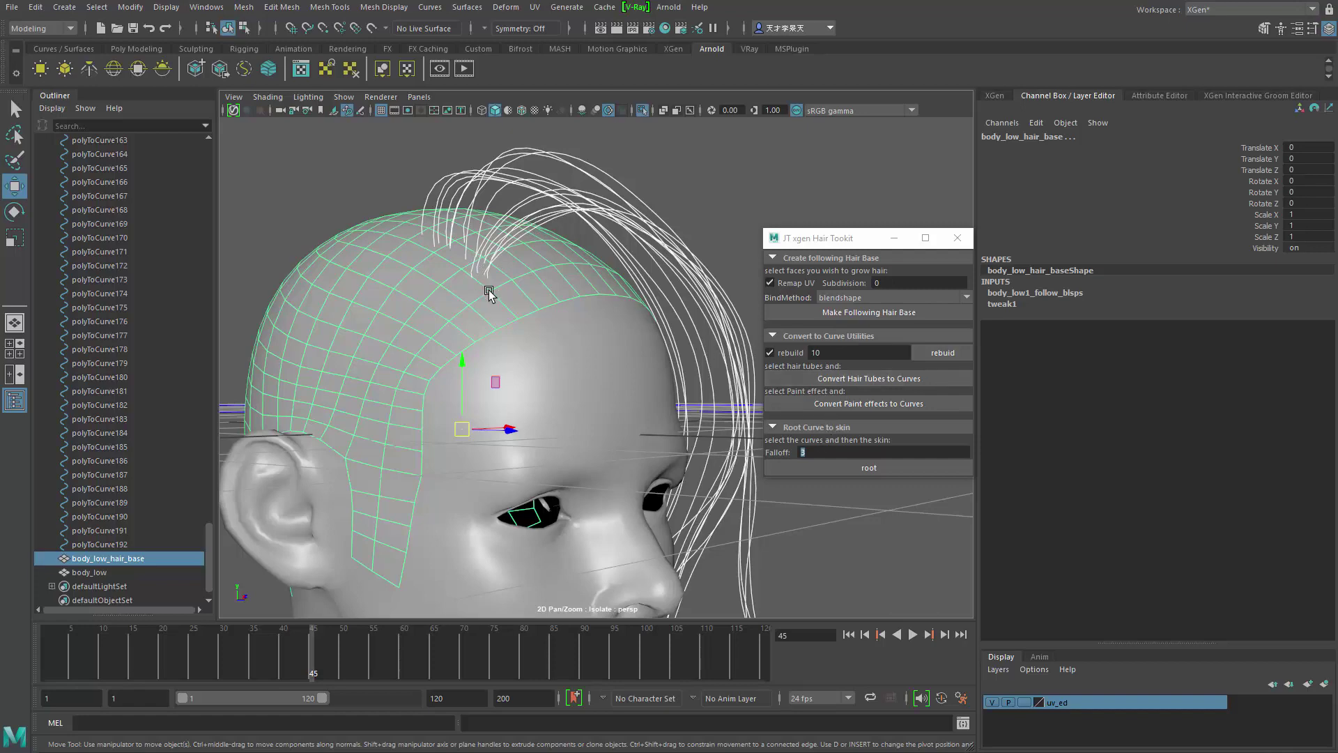
pyautogui.keyDown('alt'); pyautogui.moveTo(512, 245); pyautogui.dragTo(689, 354); pyautogui.keyUp('alt')
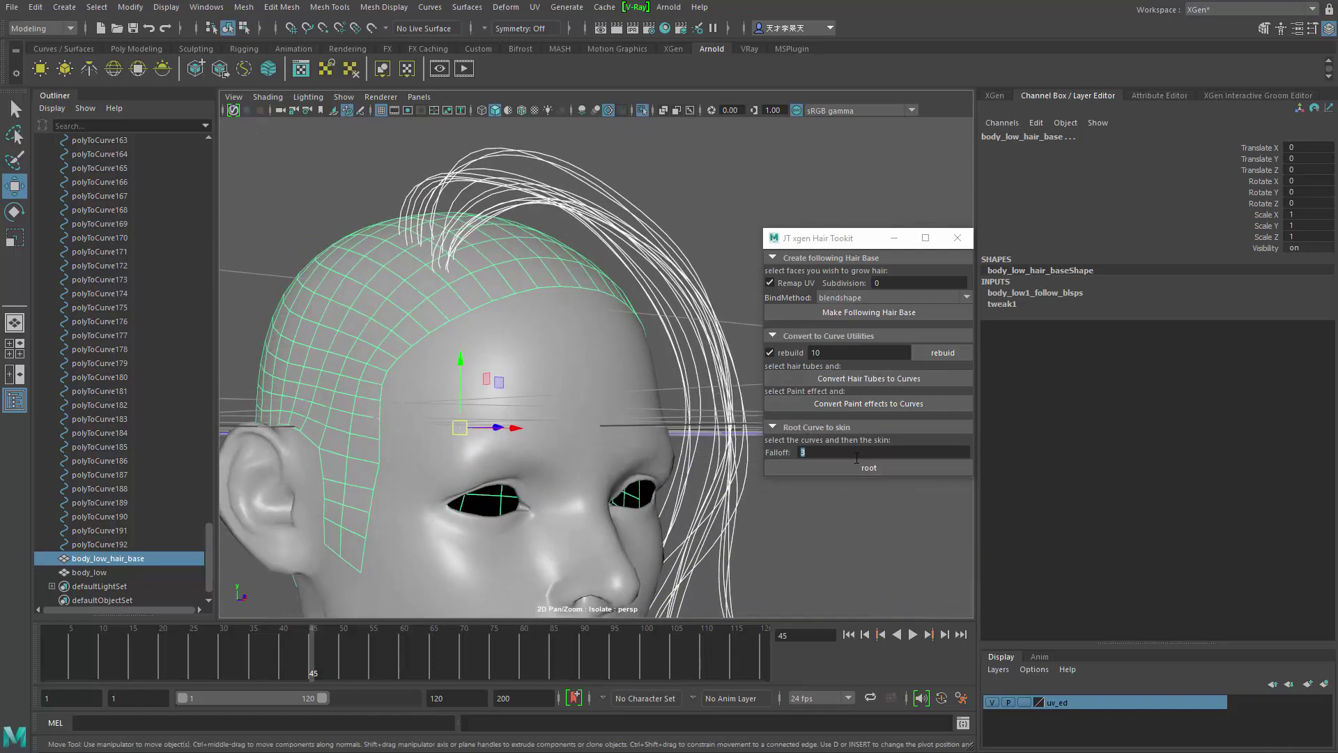
pyautogui.click(828, 469)
# - Inspect a rooted fringe curve against the hair base in wireframe, isolating the pair to check the root end
pyautogui.keyDown('alt'); pyautogui.moveTo(495, 321); pyautogui.dragTo(535, 218); pyautogui.keyUp('alt')
pyautogui.click(462, 262)
pyautogui.keyDown('alt'); pyautogui.moveTo(462, 263); pyautogui.dragTo(579, 328, button='right'); pyautogui.keyUp('alt')
pyautogui.press('4')
pyautogui.keyDown('alt'); pyautogui.moveTo(580, 298); pyautogui.dragTo(228, 537); pyautogui.keyUp('alt')
pyautogui.click(147, 558)
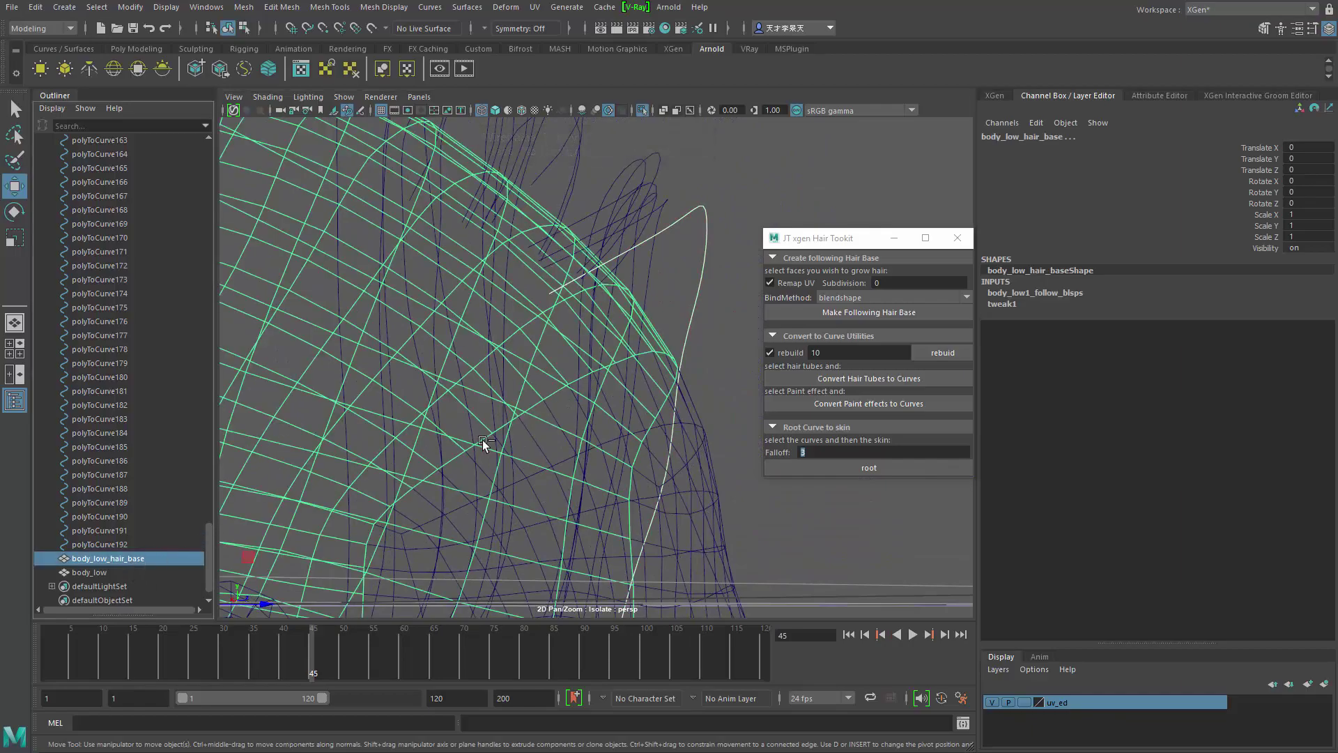
pyautogui.keyDown('alt'); pyautogui.moveTo(482, 441); pyautogui.dragTo(399, 423, button='right'); pyautogui.keyUp('alt')
pyautogui.keyDown('alt'); pyautogui.moveTo(399, 422); pyautogui.dragTo(538, 405); pyautogui.keyUp('alt')
pyautogui.hotkey('ctrl', '1')
pyautogui.keyDown('alt'); pyautogui.moveTo(538, 406); pyautogui.dragTo(245, 343, button='right'); pyautogui.keyUp('alt')
pyautogui.keyDown('alt'); pyautogui.moveTo(530, 395); pyautogui.dragTo(605, 455); pyautogui.keyUp('alt')
pyautogui.hotkey('ctrl', '1')
# - Undo the rooting of the fringe curves to the hair base
pyautogui.hotkey('ctrl', 'z')
pyautogui.hotkey('ctrl', 'z')
pyautogui.hotkey('ctrl', 'z')
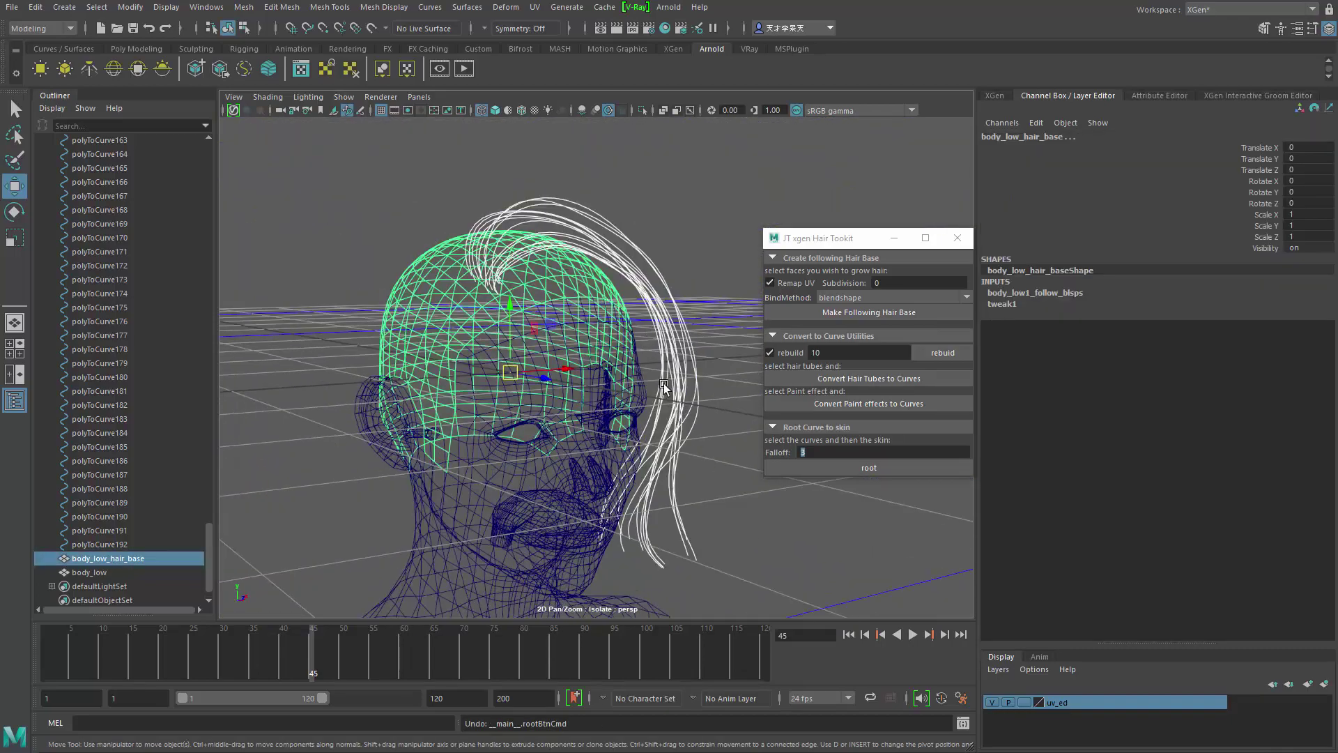
# - Select the last CVs of the fringe curves to check the curve direction, and return to object selection
pyautogui.moveTo(644, 321); pyautogui.dragTo(708, 474)
pyautogui.keyDown('alt'); pyautogui.moveTo(705, 475); pyautogui.dragTo(684, 454); pyautogui.keyUp('alt')
pyautogui.keyDown('alt'); pyautogui.moveTo(634, 379); pyautogui.dragTo(529, 358); pyautogui.keyUp('alt')
pyautogui.click(166, 7)
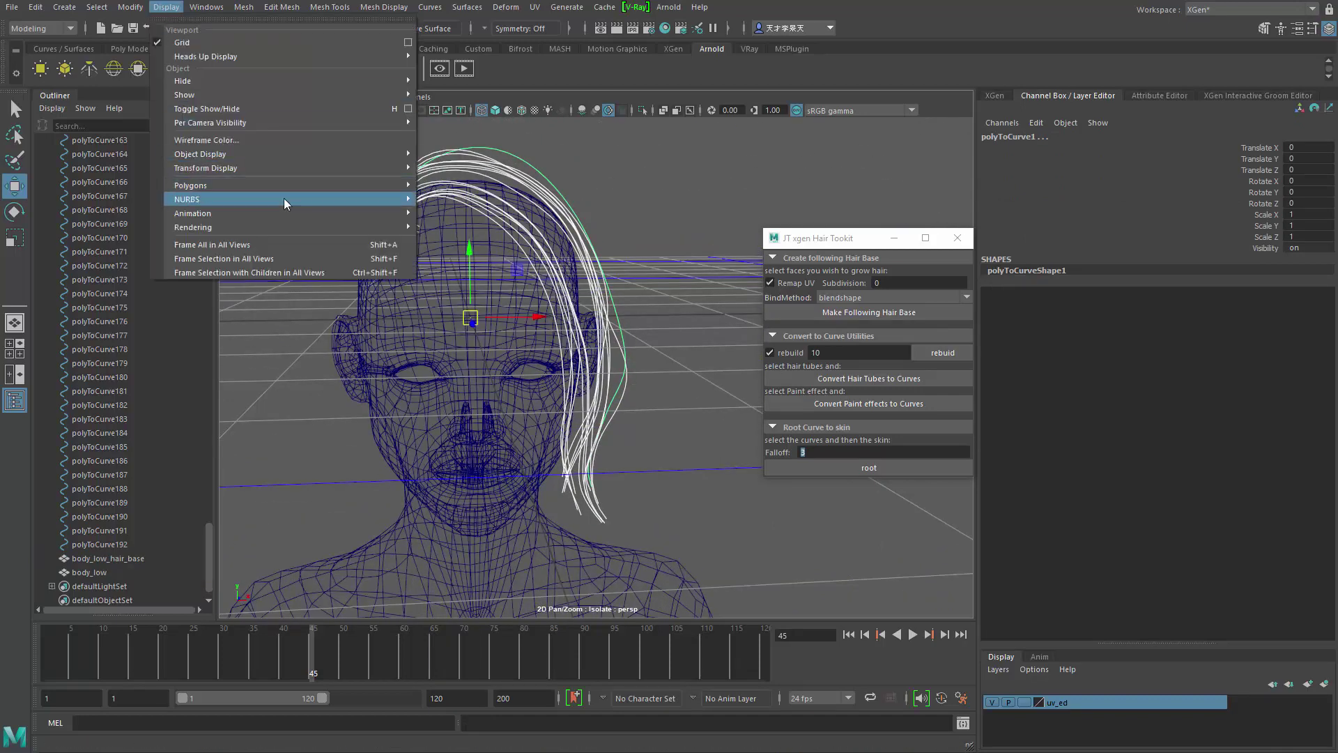
pyautogui.moveTo(97, 10)
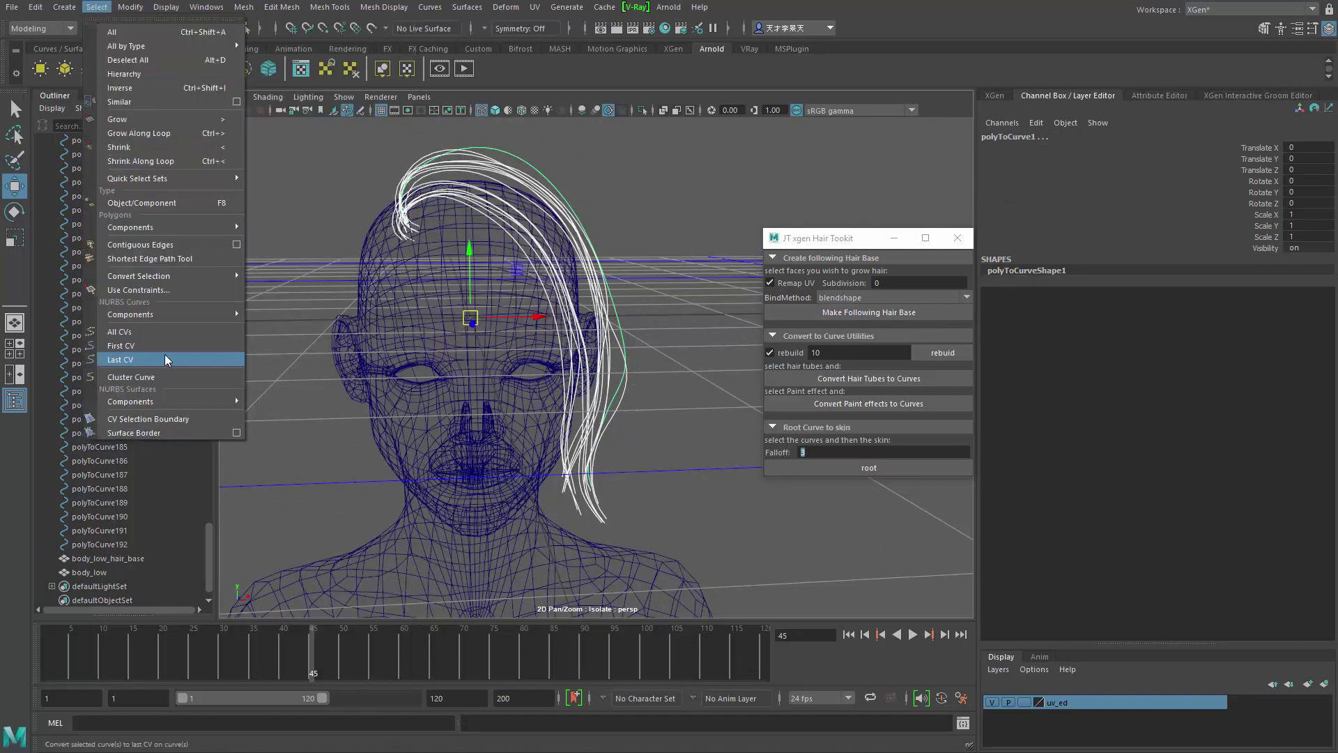
pyautogui.click(163, 359)
pyautogui.keyDown('alt'); pyautogui.moveTo(216, 362); pyautogui.dragTo(612, 481); pyautogui.keyUp('alt')
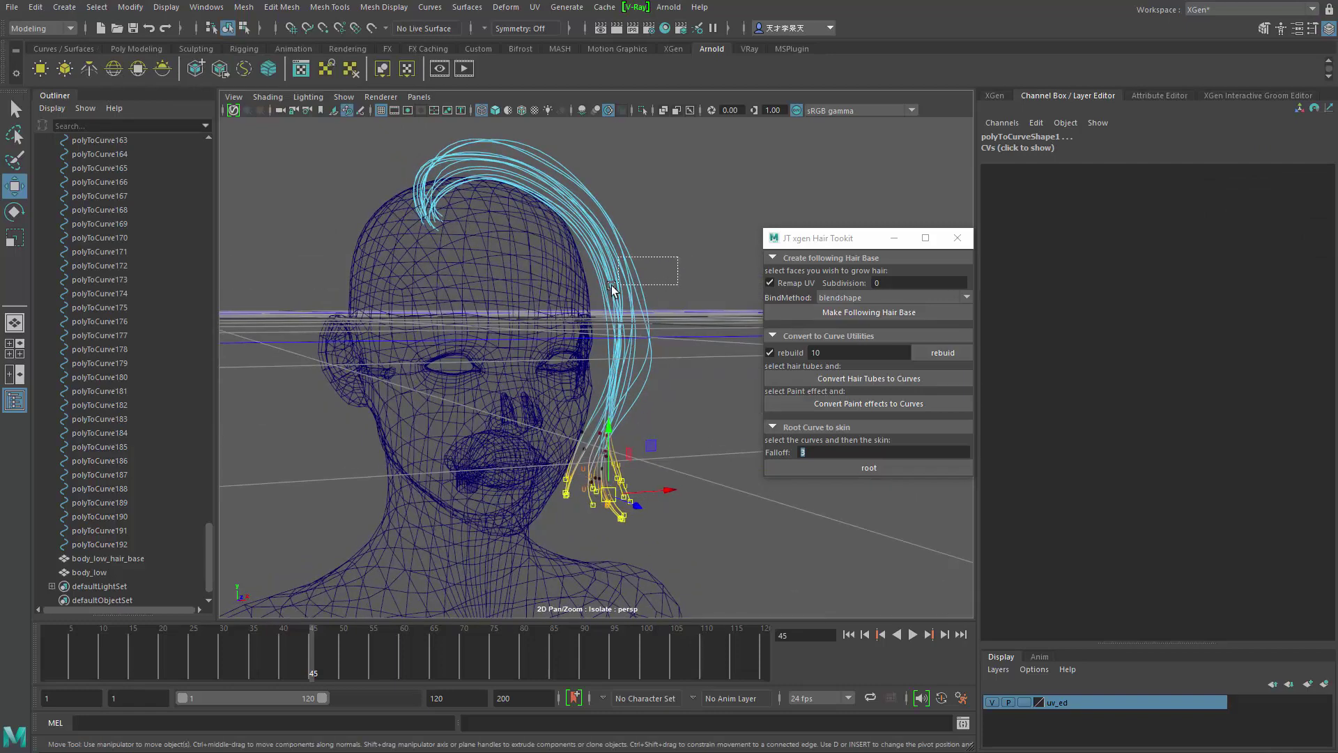
pyautogui.press('F8')
# - Reverse the direction of all the fringe curves
pyautogui.keyDown('alt'); pyautogui.moveTo(643, 197); pyautogui.dragTo(695, 258); pyautogui.keyUp('alt')
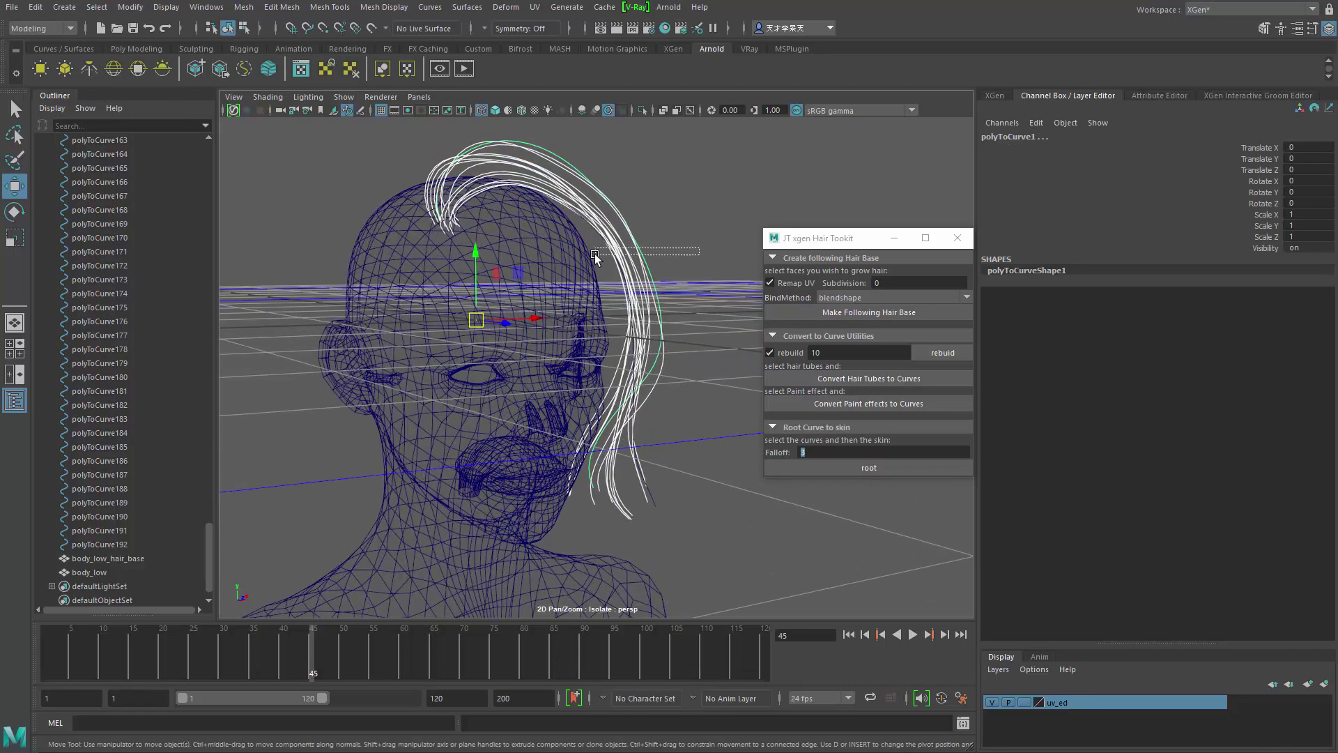
pyautogui.moveTo(595, 254); pyautogui.dragTo(599, 253)
pyautogui.keyDown('alt'); pyautogui.moveTo(620, 202); pyautogui.dragTo(609, 186); pyautogui.keyUp('alt')
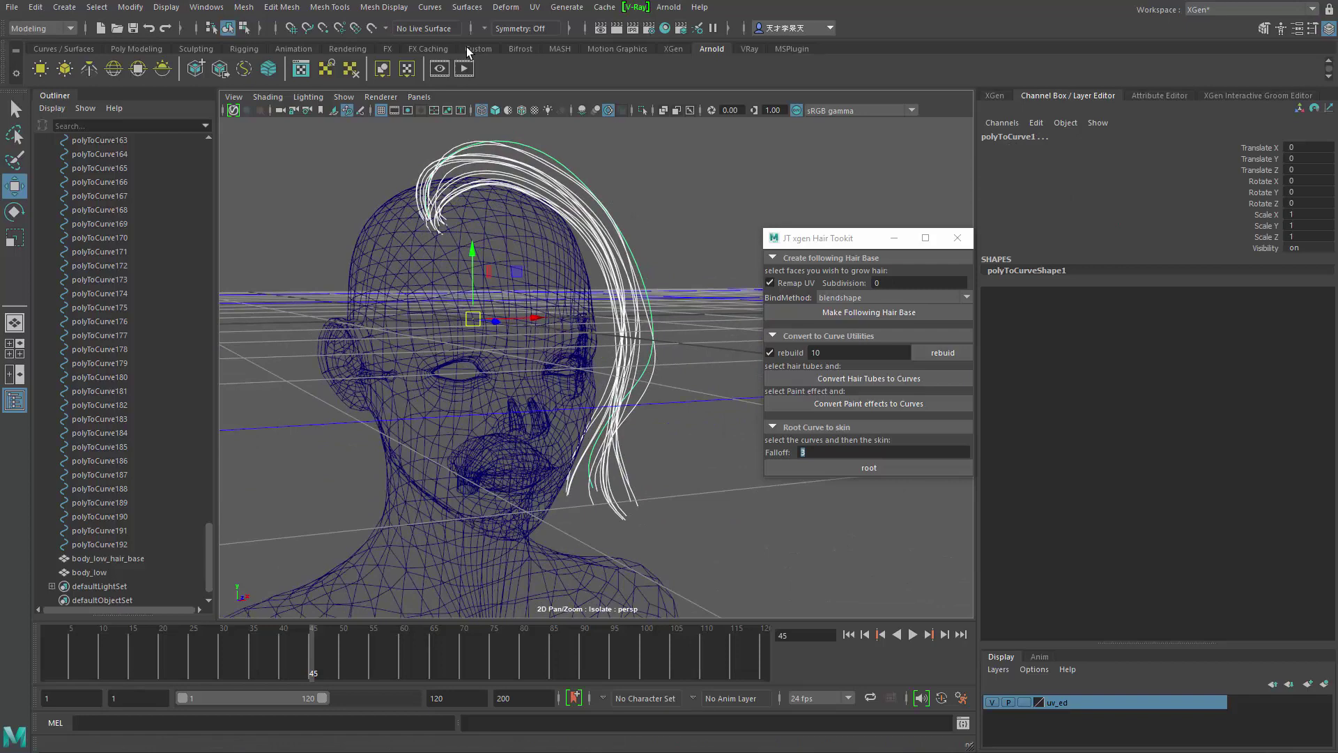
pyautogui.click(433, 8)
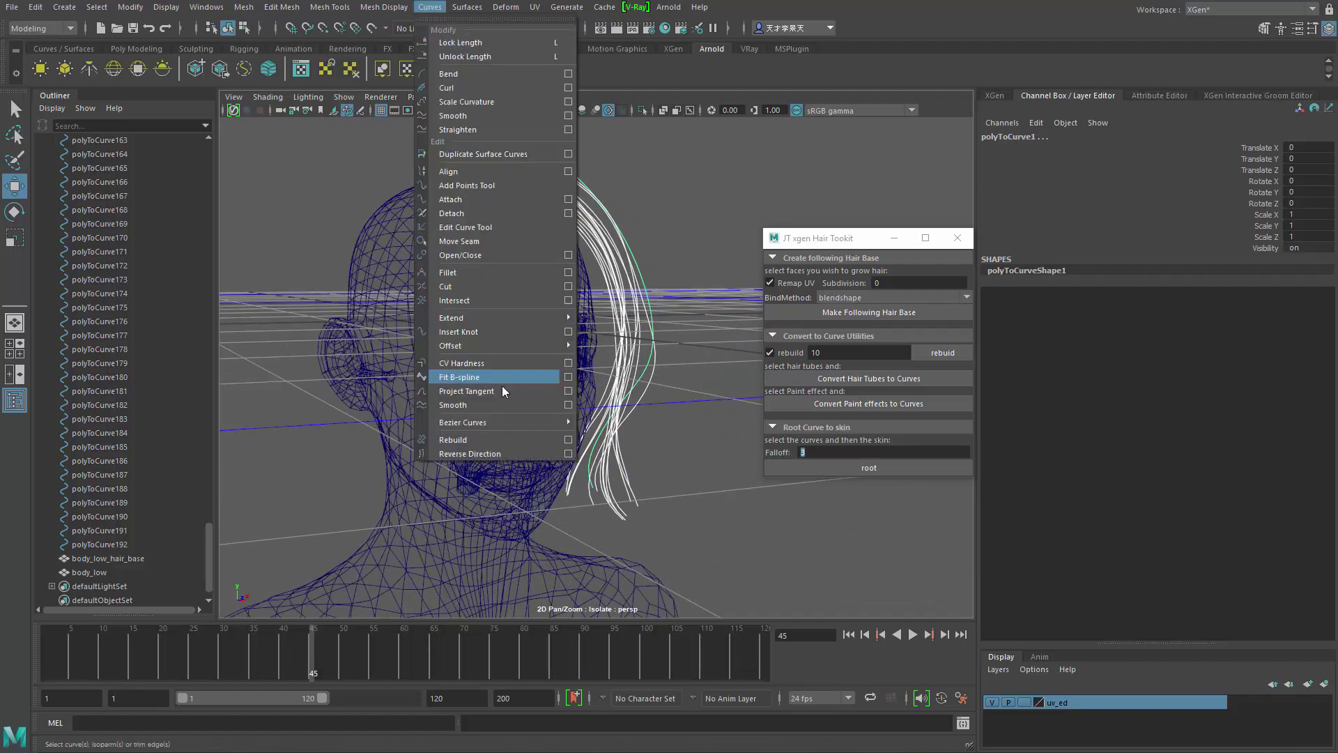
pyautogui.click(471, 454)
pyautogui.keyDown('alt'); pyautogui.moveTo(655, 279); pyautogui.dragTo(682, 311); pyautogui.keyUp('alt')
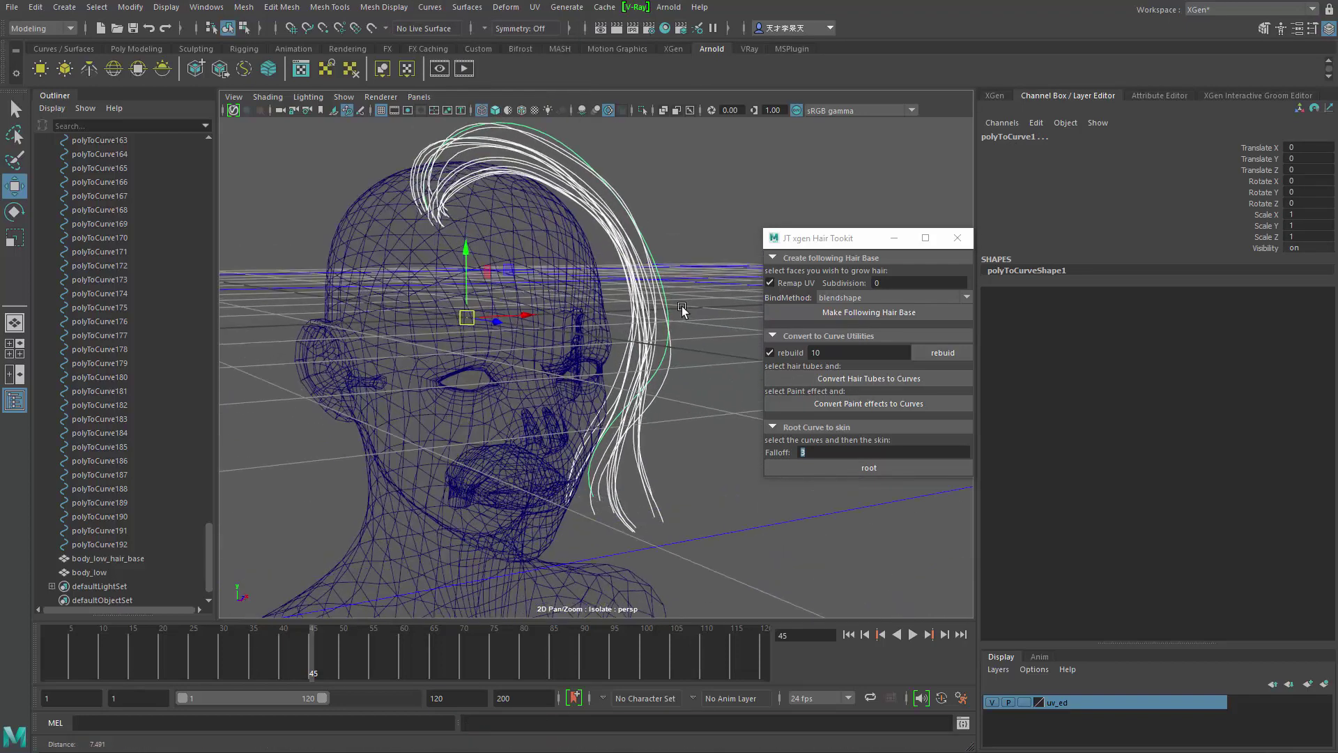
pyautogui.press('g')
pyautogui.press('q')
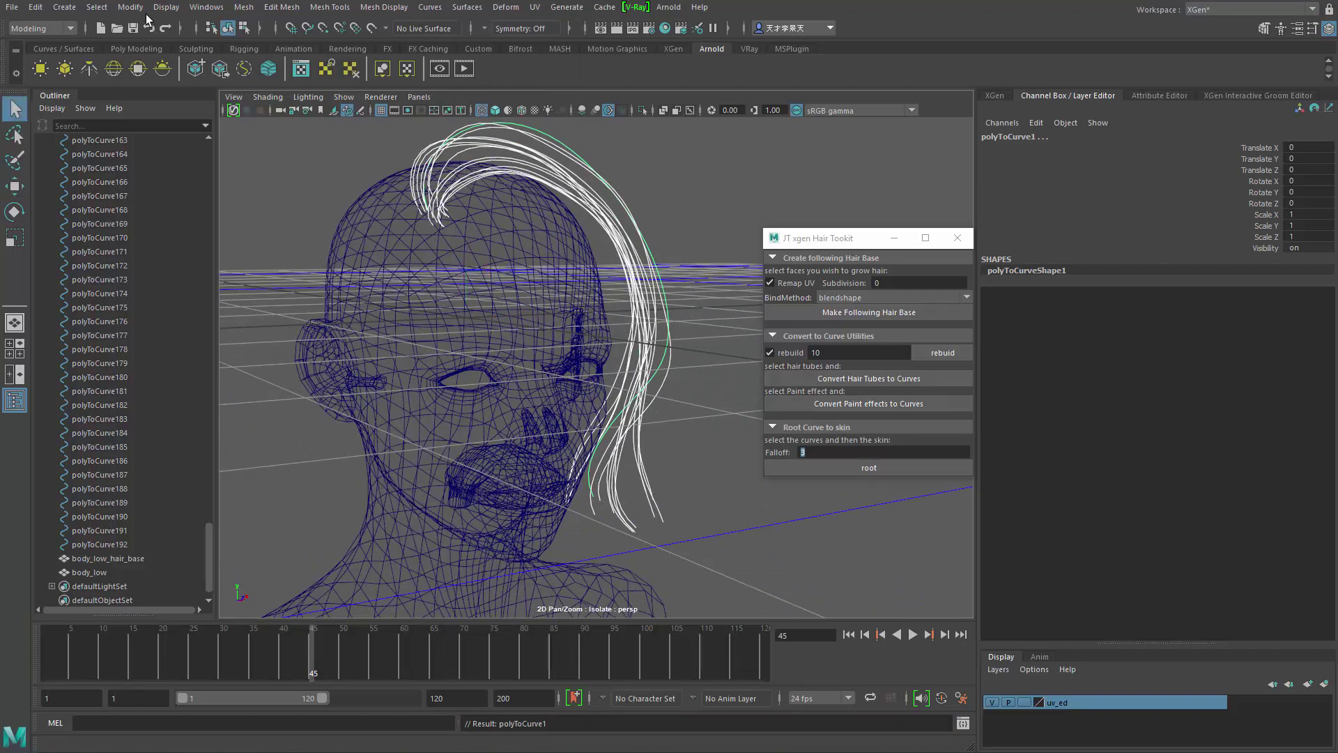
# - Check the first CVs of the fringe curves to verify which end is the root
pyautogui.click(96, 7)
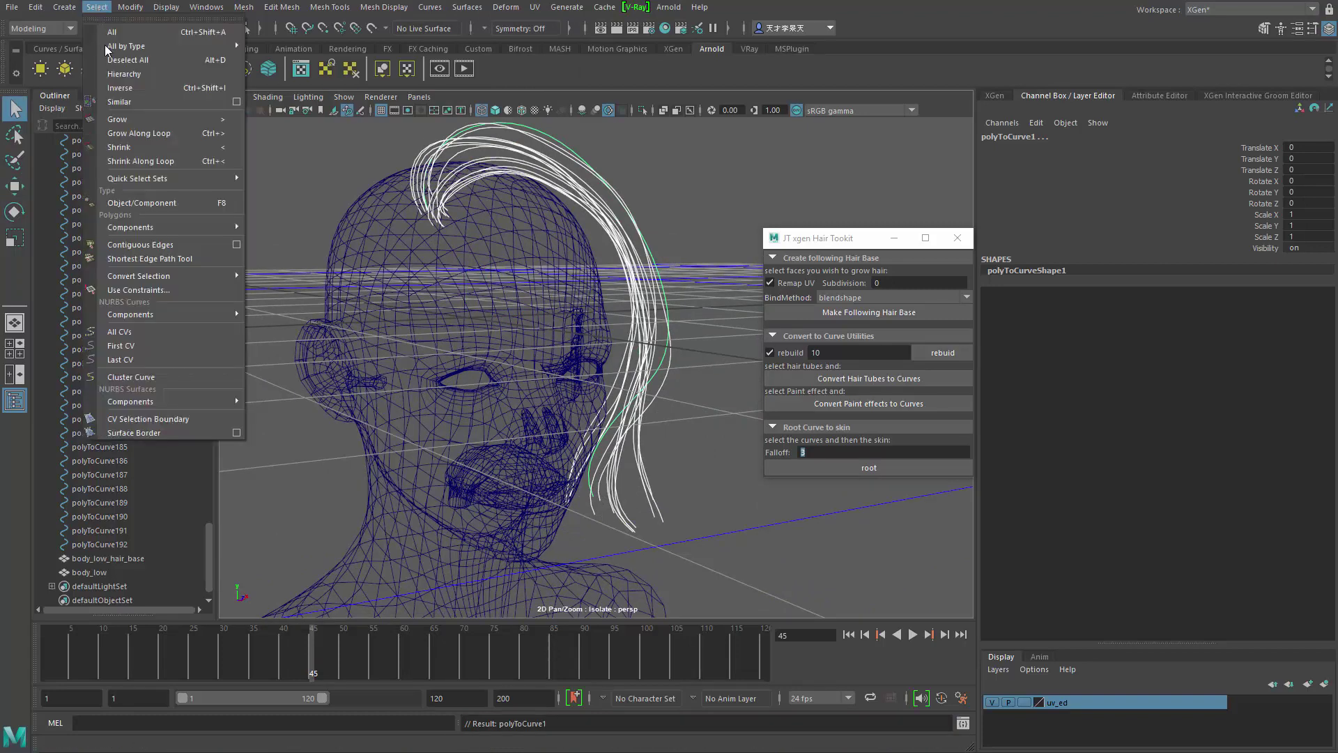
pyautogui.click(198, 344)
pyautogui.keyDown('alt'); pyautogui.moveTo(492, 237); pyautogui.dragTo(592, 258); pyautogui.keyUp('alt')
pyautogui.click(680, 173)
pyautogui.keyDown('alt'); pyautogui.moveTo(593, 257); pyautogui.dragTo(654, 266); pyautogui.keyUp('alt')
pyautogui.press('f')
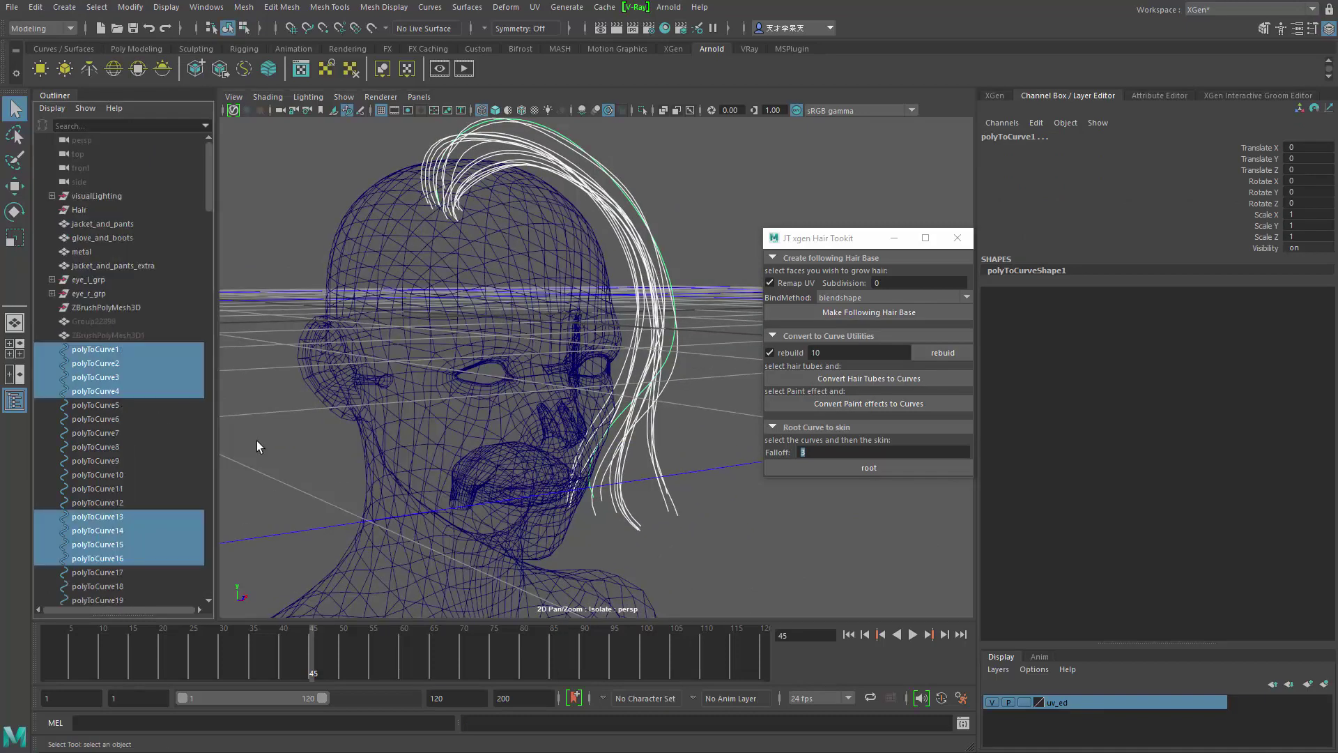
# - Reverse the direction of the selected fringe curves once more
pyautogui.keyDown('alt'); pyautogui.moveTo(687, 322); pyautogui.dragTo(571, 335); pyautogui.keyUp('alt')
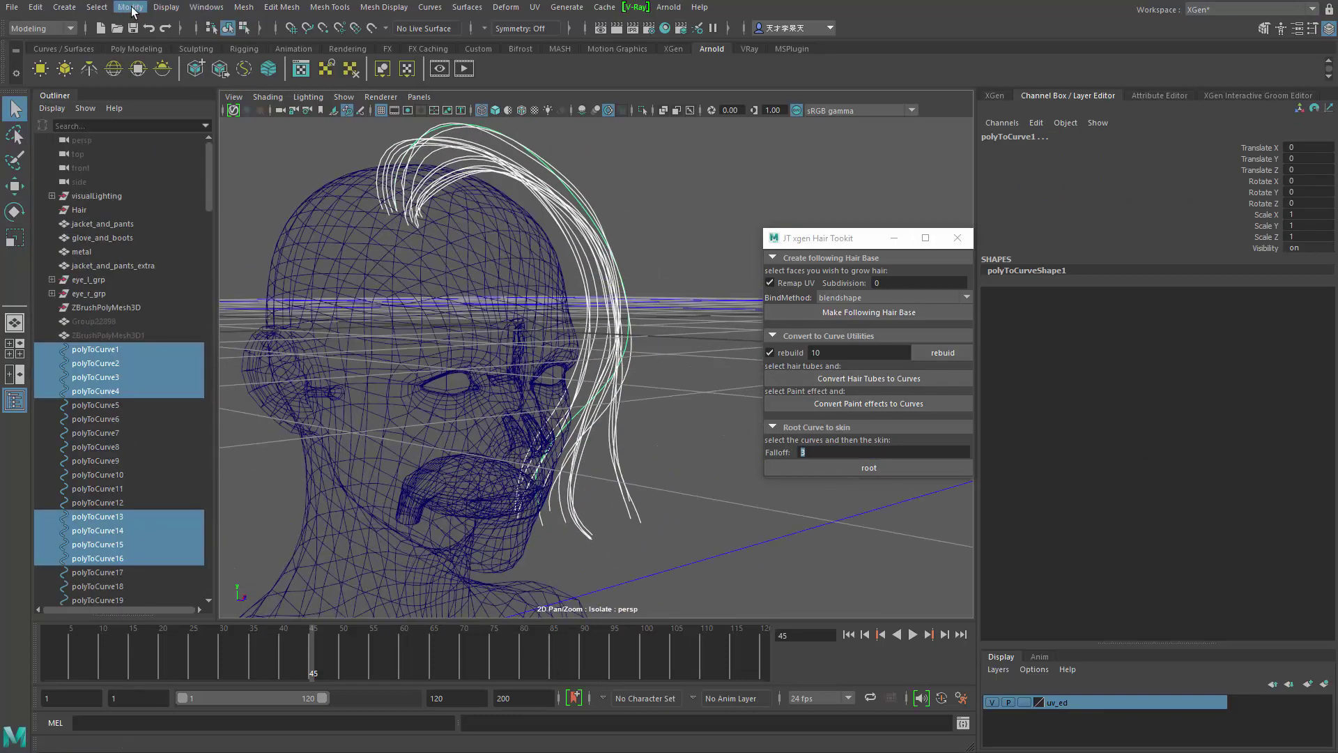
pyautogui.click(432, 10)
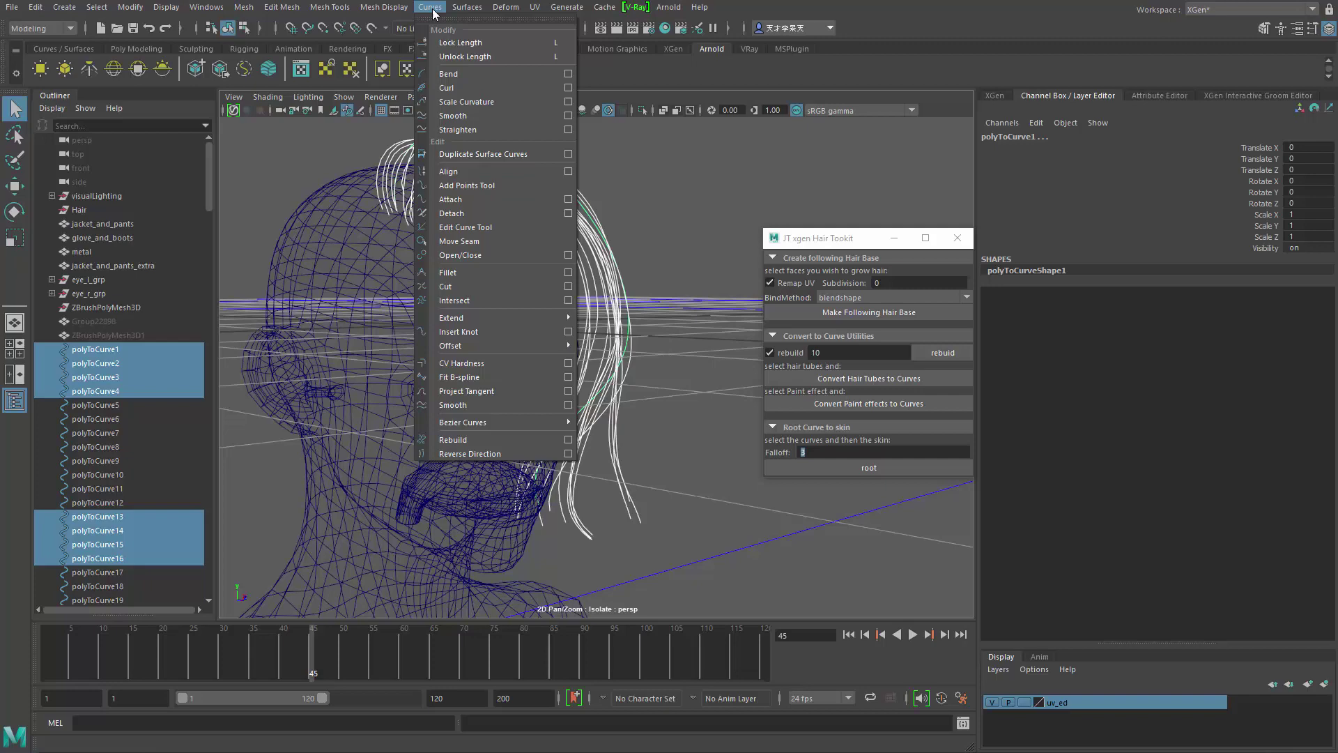
pyautogui.click(490, 453)
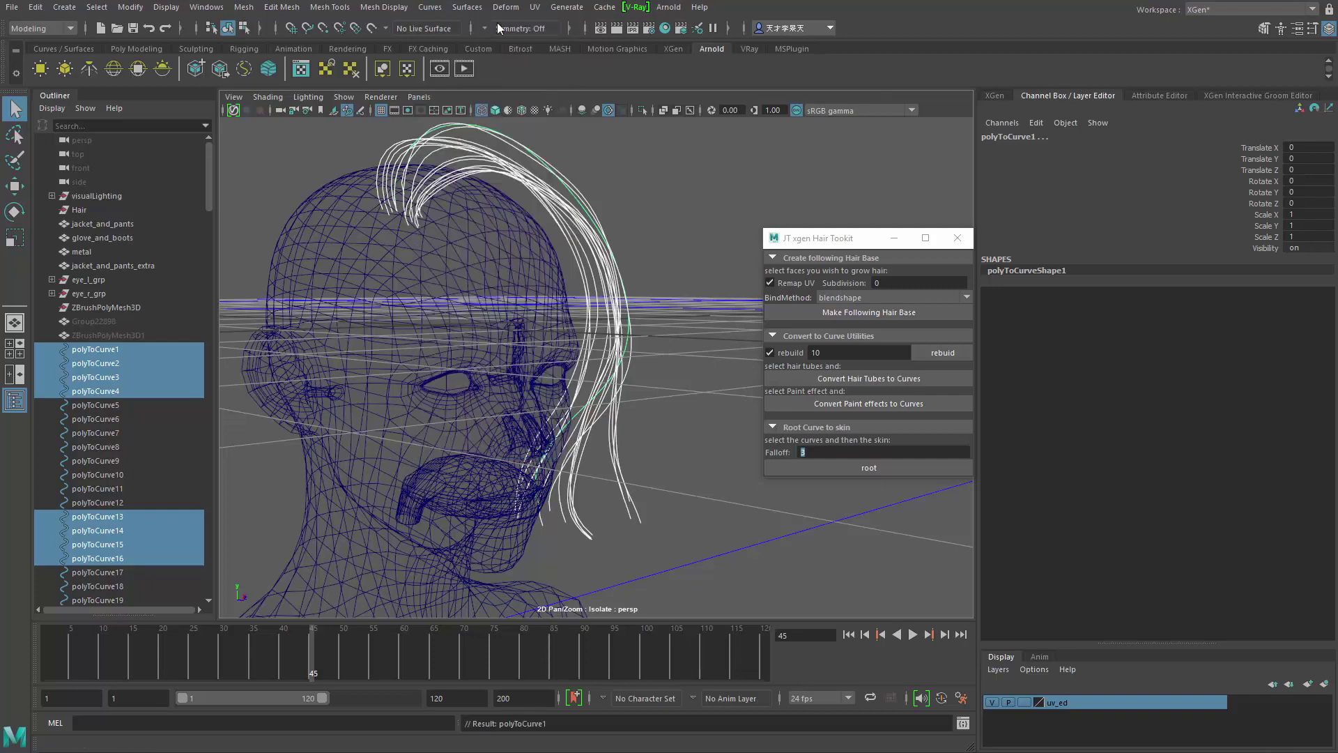
pyautogui.click(430, 7)
# - Select the first CVs of the fringe curves to verify which end is the root
pyautogui.keyDown('alt'); pyautogui.moveTo(330, 375); pyautogui.dragTo(418, 352); pyautogui.keyUp('alt')
pyautogui.click(97, 7)
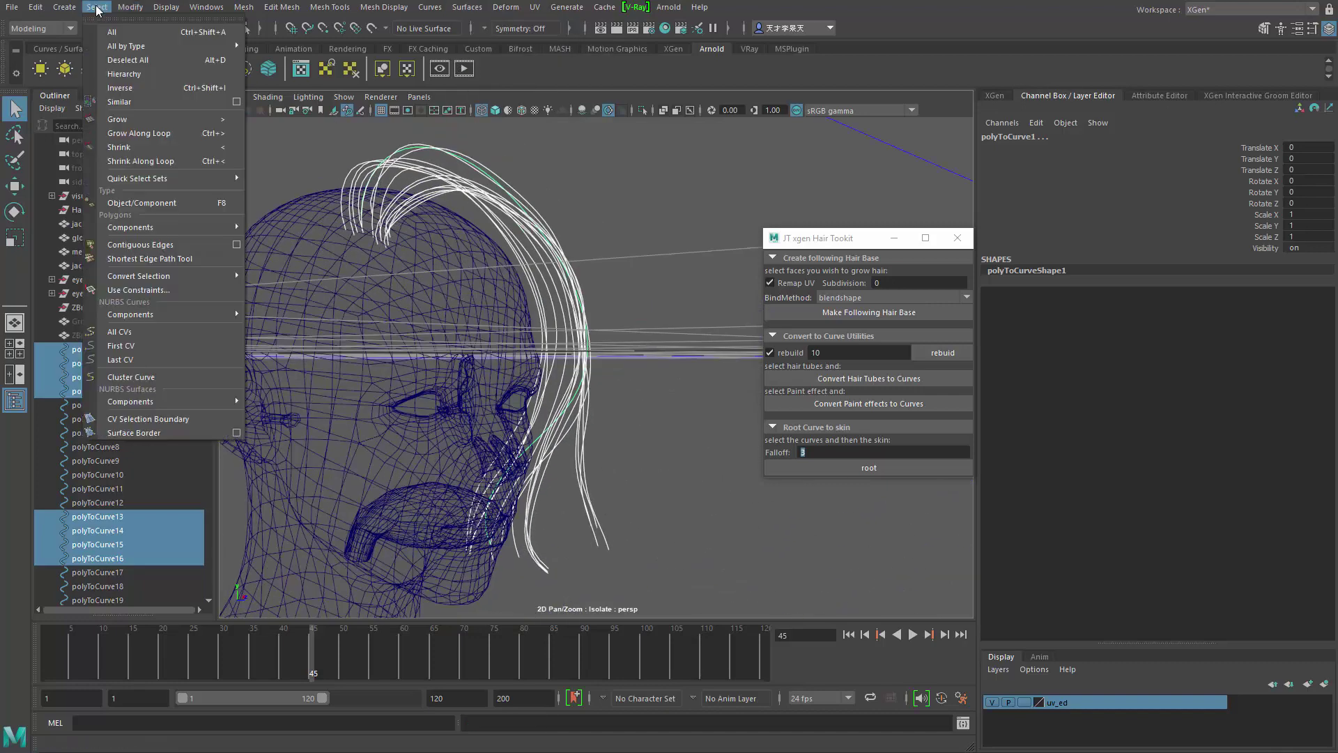
pyautogui.click(142, 331)
pyautogui.keyDown('alt'); pyautogui.moveTo(318, 299); pyautogui.dragTo(357, 195); pyautogui.keyUp('alt')
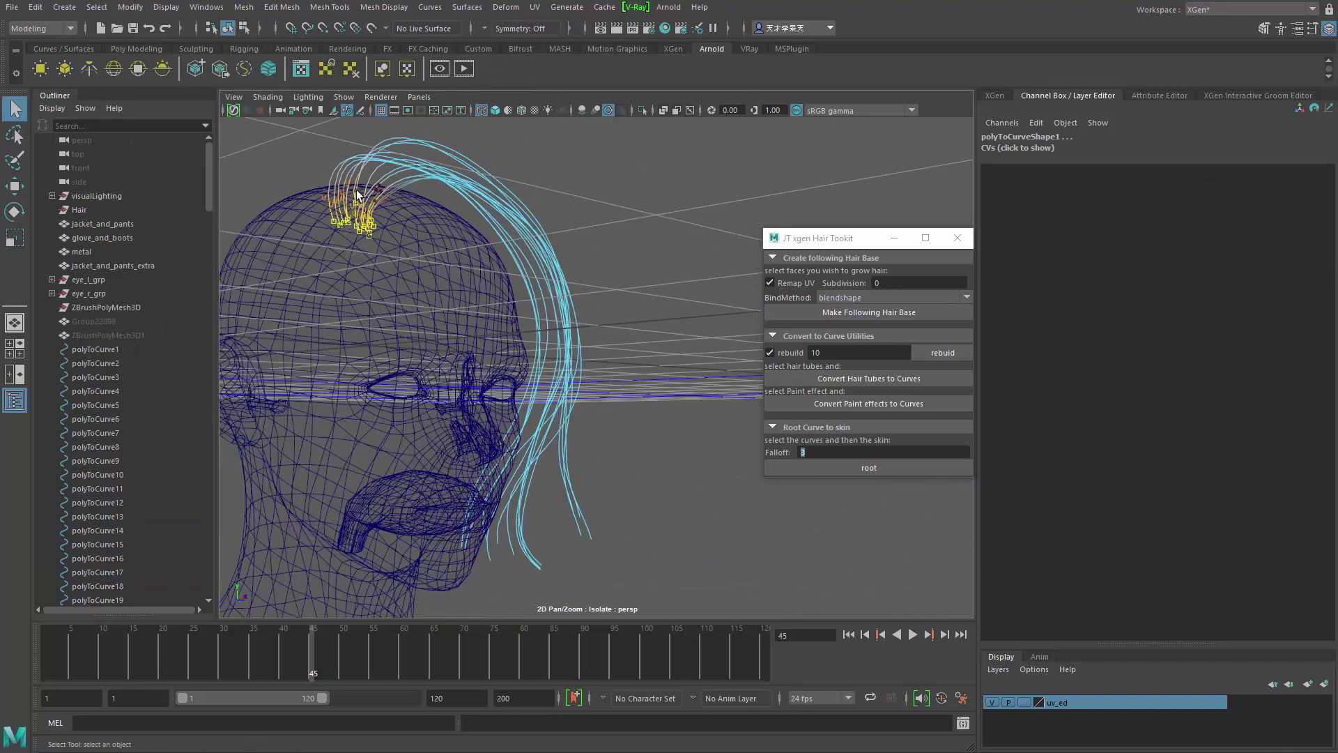
# - Try to root all the fringe curves to body_low_hair_base with a falloff of 3
pyautogui.click(666, 182)
pyautogui.moveTo(621, 158); pyautogui.dragTo(457, 199)
pyautogui.scroll(-20, 99, 358)
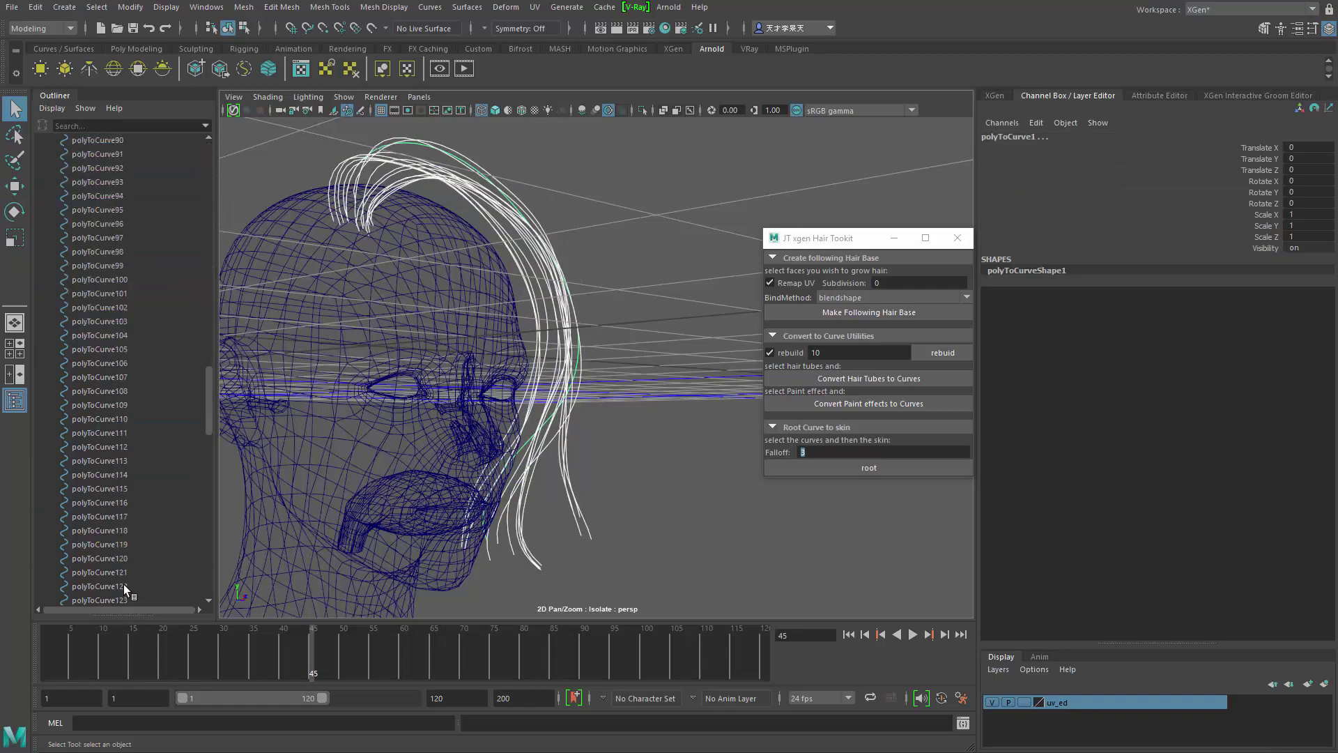
pyautogui.keyDown('ctrl'); pyautogui.click(122, 529); pyautogui.keyUp('ctrl')
pyautogui.keyDown('alt'); pyautogui.moveTo(690, 368); pyautogui.dragTo(809, 432); pyautogui.keyUp('alt')
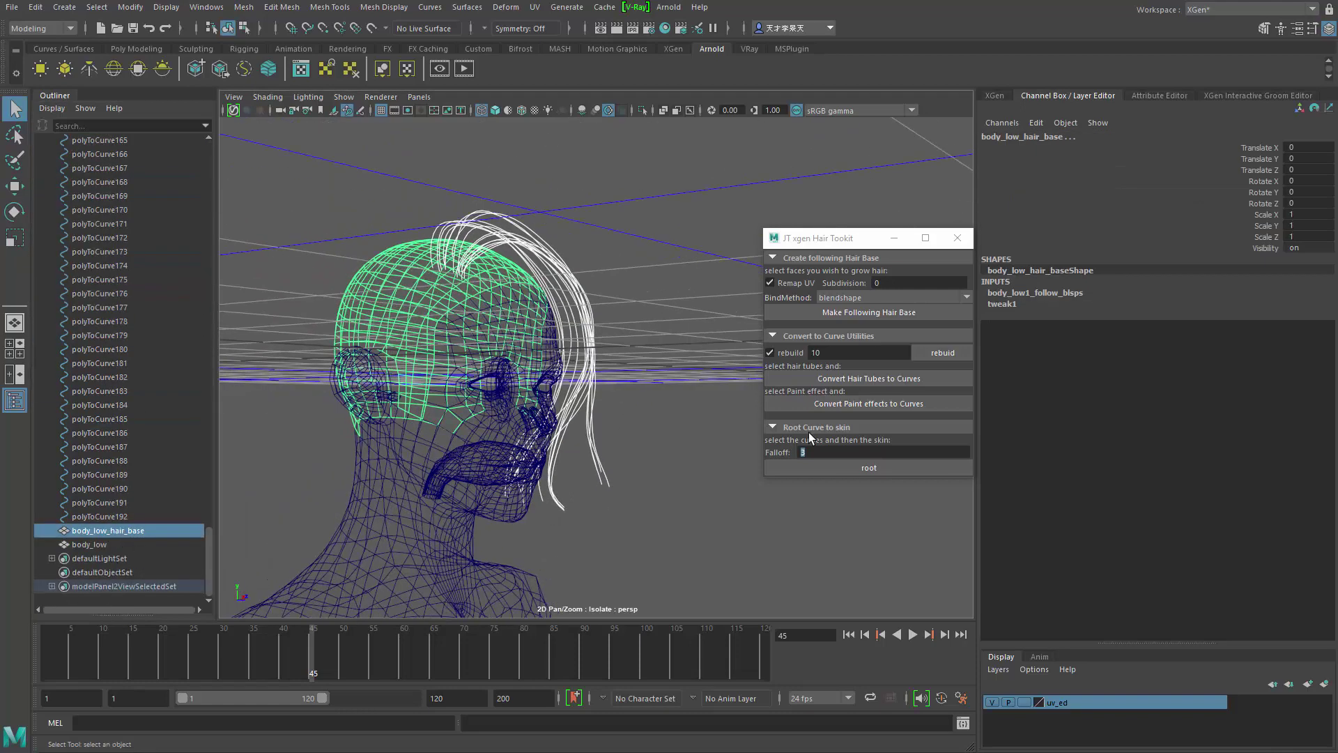
pyautogui.click(883, 467)
pyautogui.keyDown('alt'); pyautogui.moveTo(530, 327); pyautogui.dragTo(514, 371); pyautogui.keyUp('alt')
pyautogui.keyDown('alt'); pyautogui.moveTo(514, 371); pyautogui.dragTo(564, 286, button='right'); pyautogui.keyUp('alt')
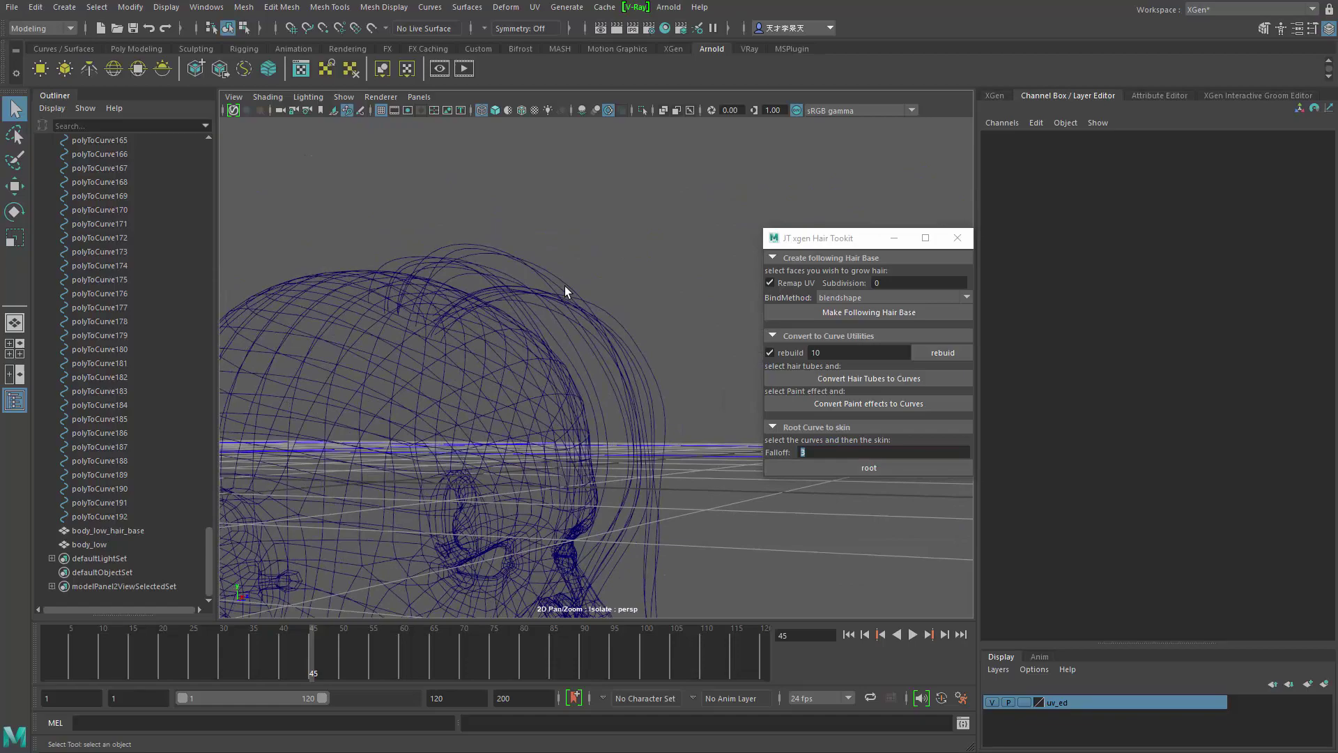
# - Isolate the fringe curves with the hair base and inspect the control vertices of one curve near its root
pyautogui.moveTo(516, 295); pyautogui.dragTo(561, 293)
pyautogui.keyDown('ctrl'); pyautogui.click(121, 529); pyautogui.keyUp('ctrl')
pyautogui.keyDown('alt'); pyautogui.moveTo(264, 479); pyautogui.dragTo(424, 177); pyautogui.keyUp('alt')
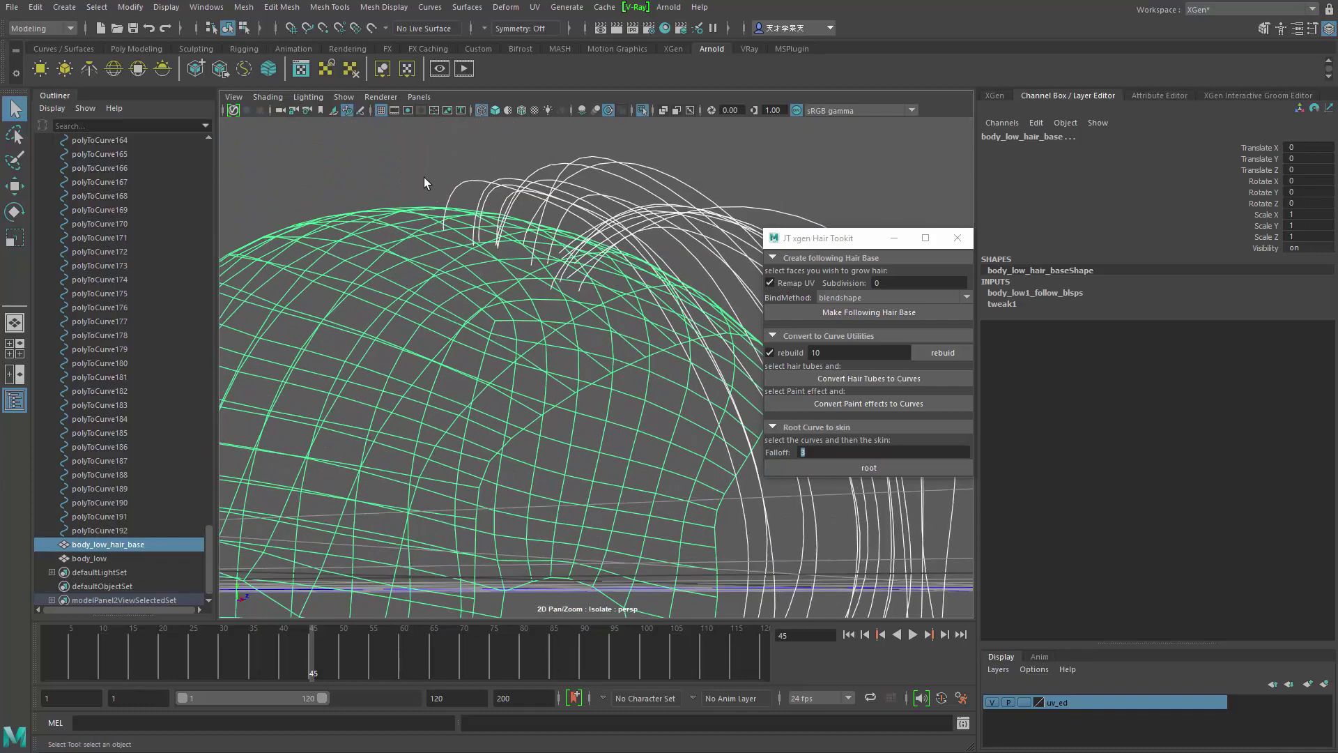
pyautogui.click(433, 187)
pyautogui.moveTo(433, 187); pyautogui.dragTo(391, 187, button='right')
pyautogui.keyDown('alt'); pyautogui.moveTo(442, 233); pyautogui.dragTo(437, 218); pyautogui.keyUp('alt')
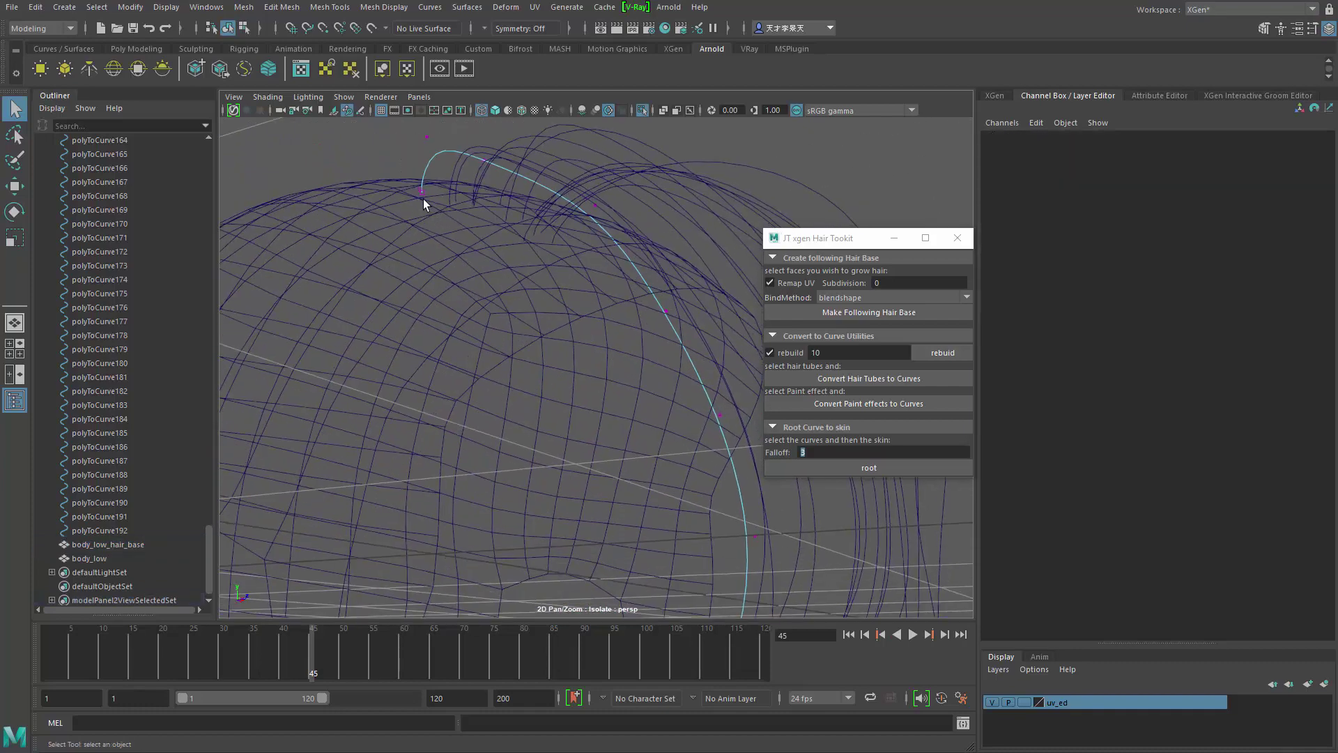
pyautogui.keyDown('alt'); pyautogui.moveTo(424, 199); pyautogui.dragTo(104, 174, button='right'); pyautogui.keyUp('alt')
pyautogui.moveTo(621, 359); pyautogui.dragTo(650, 332, button='right')
pyautogui.keyDown('alt'); pyautogui.moveTo(644, 342); pyautogui.dragTo(614, 384); pyautogui.keyUp('alt')
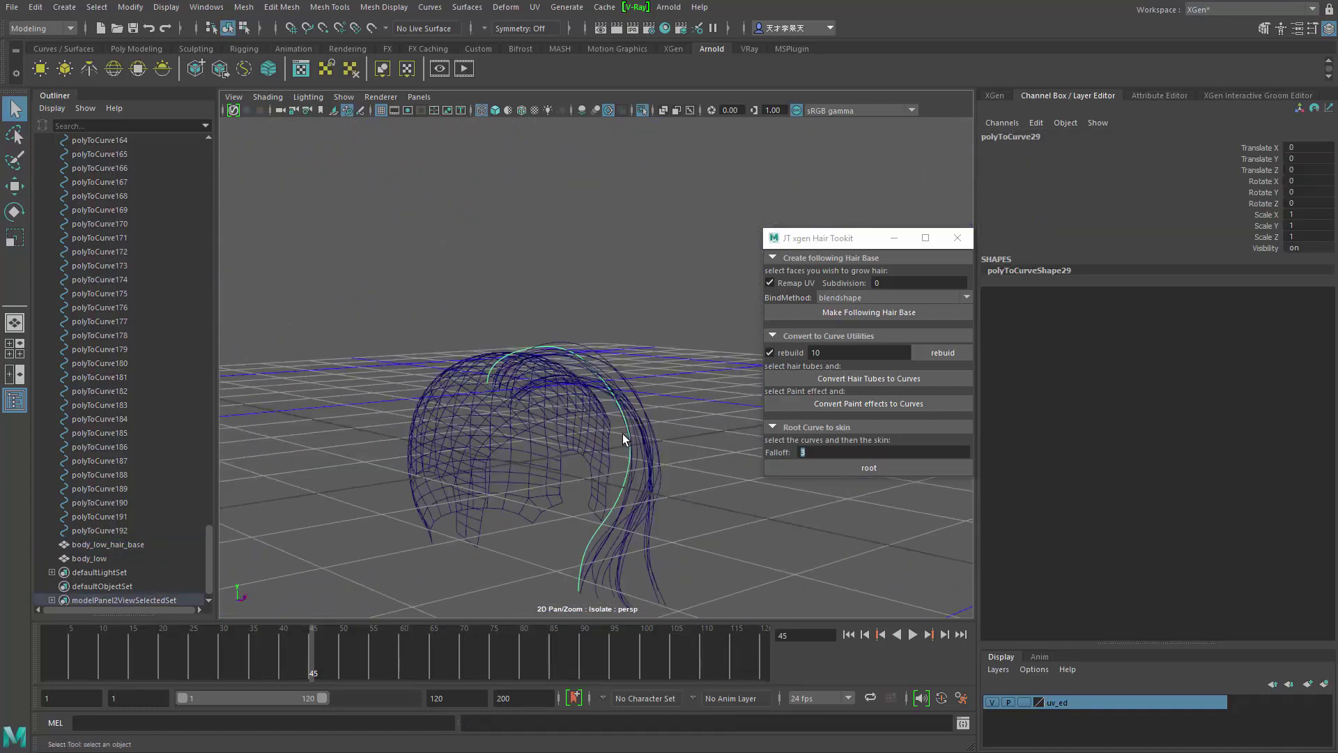
# - Switch to shaded display and undo back to before the curves were rooted to the hair base
pyautogui.moveTo(622, 439)
pyautogui.mouseDown()
pyautogui.moveTo(670, 488)
pyautogui.moveTo(583, 383)
pyautogui.moveTo(554, 391)
pyautogui.moveTo(531, 356)
pyautogui.moveTo(571, 411)
pyautogui.moveTo(619, 399)
pyautogui.moveTo(601, 389)
pyautogui.mouseUp()
pyautogui.press('5')
pyautogui.hotkey('ctrl', 'z')
pyautogui.hotkey('ctrl', 'z')
pyautogui.hotkey('ctrl', 'z')
pyautogui.hotkey('ctrl', 'z')
pyautogui.hotkey('ctrl', 'z')
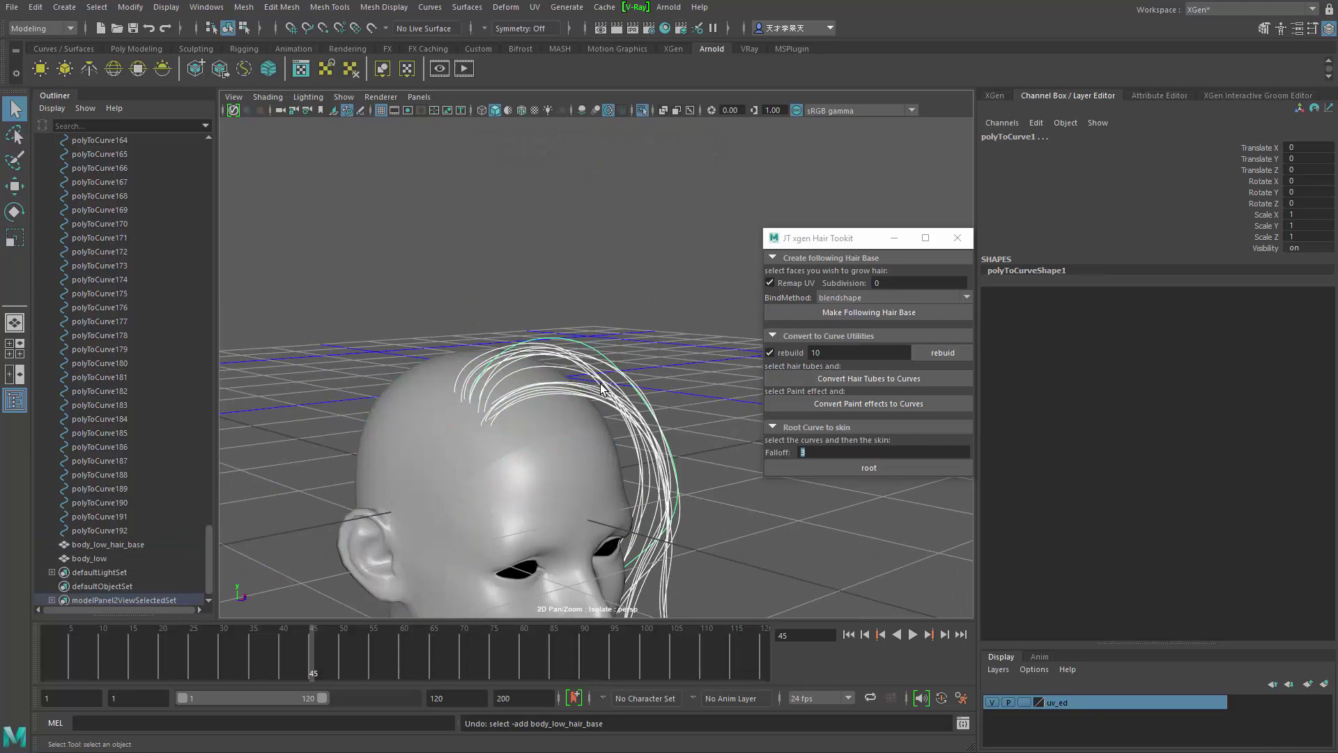
pyautogui.hotkey('ctrl', 'z')
pyautogui.hotkey('ctrl', 'z')
# - Set the root falloff to 1 and root the fringe curves to body_low_hair_base
pyautogui.keyDown('alt'); pyautogui.moveTo(478, 363); pyautogui.dragTo(573, 335); pyautogui.keyUp('alt')
pyautogui.moveTo(811, 451); pyautogui.dragTo(787, 451)
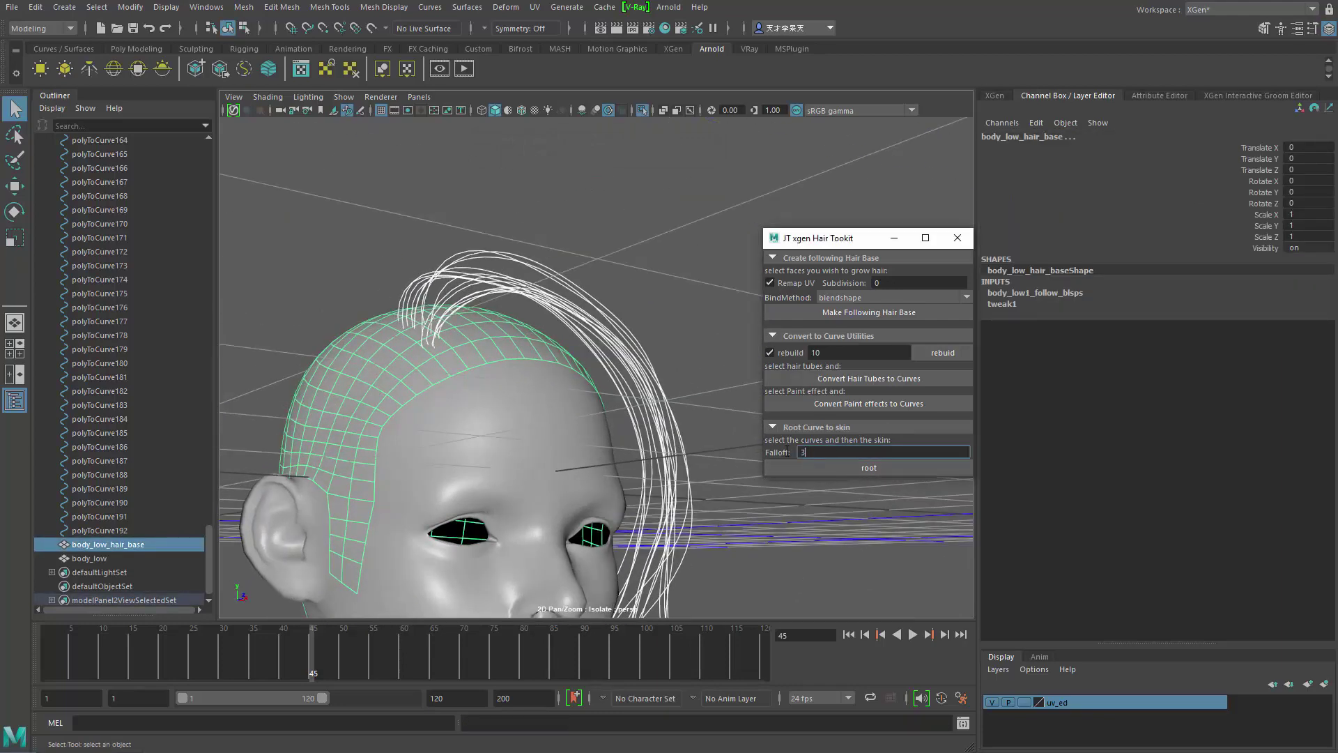
pyautogui.write('1')
pyautogui.keyDown('alt'); pyautogui.moveTo(656, 450); pyautogui.dragTo(490, 394); pyautogui.keyUp('alt')
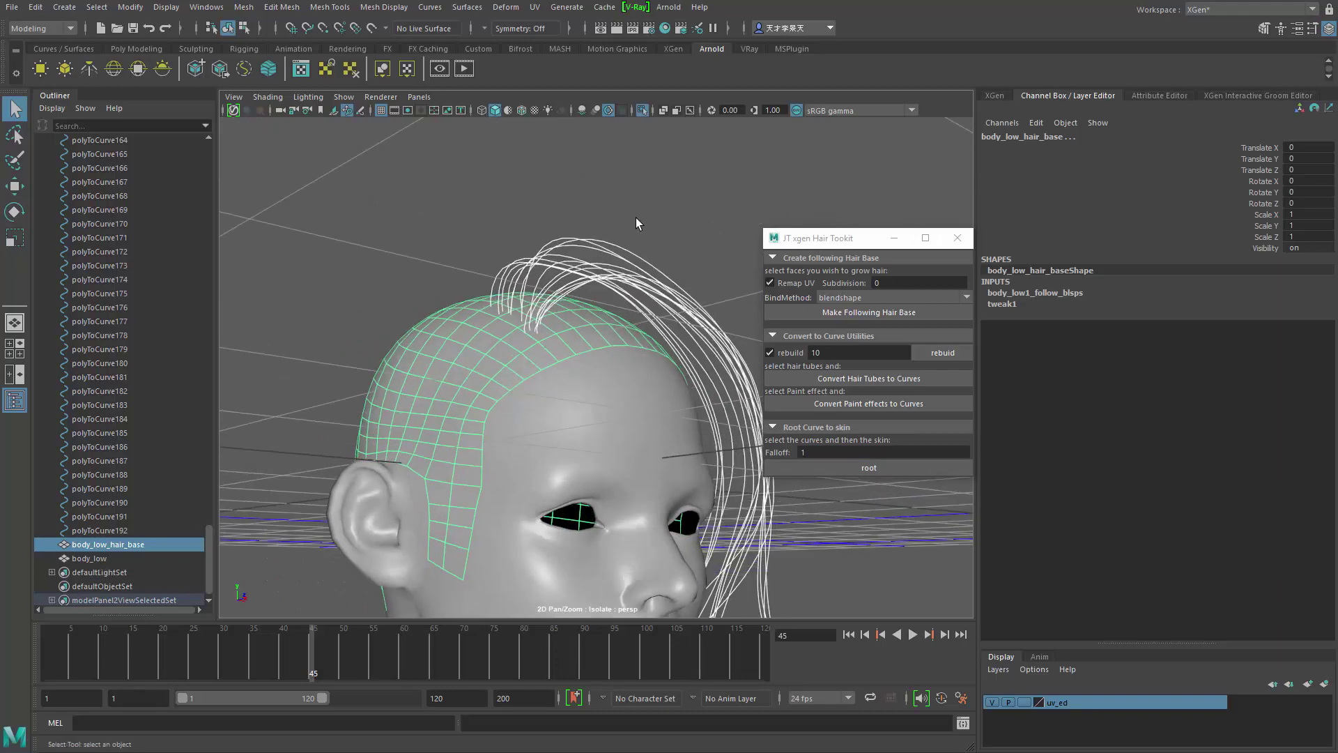
pyautogui.scroll(4, 566, 265)
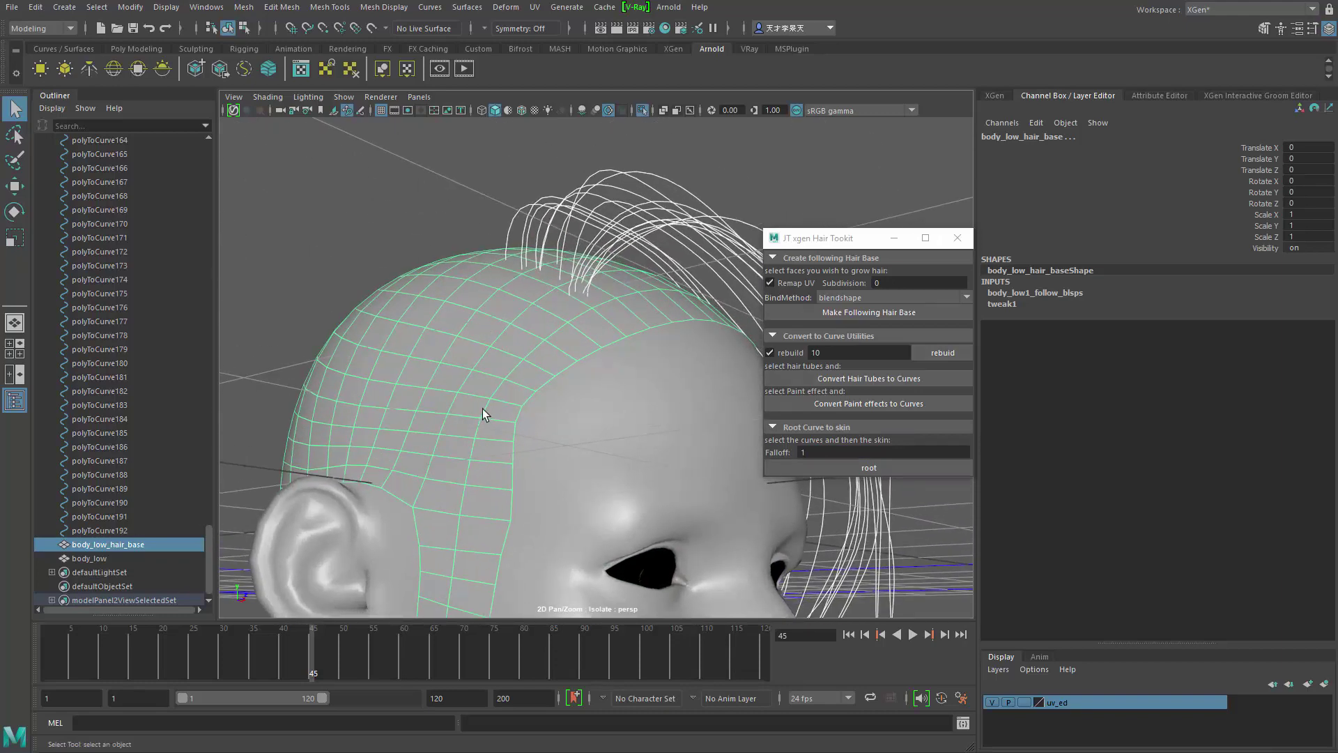
pyautogui.click(840, 467)
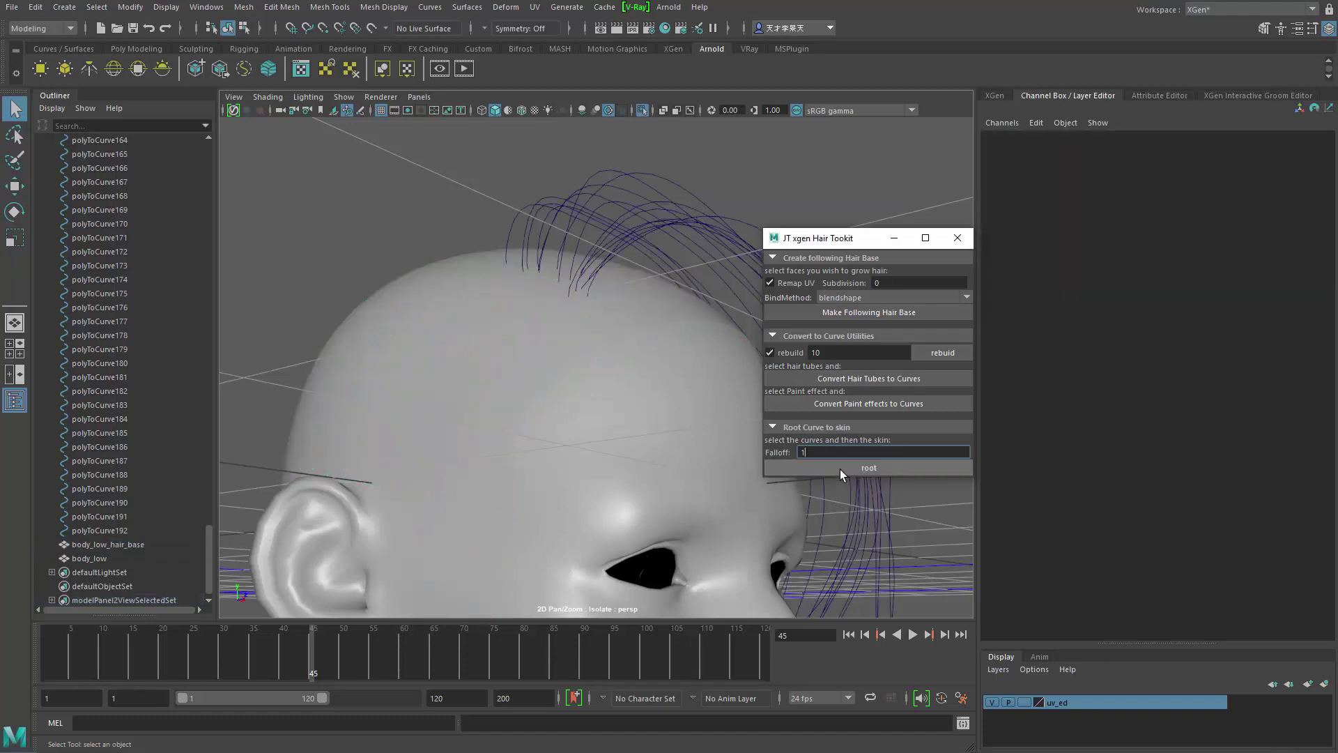
# - Display one fringe curve's control vertices and examine how its root meets the scalp
pyautogui.keyDown('alt'); pyautogui.moveTo(493, 263); pyautogui.dragTo(535, 223); pyautogui.keyUp('alt')
pyautogui.click(543, 223)
pyautogui.moveTo(502, 232); pyautogui.dragTo(474, 233, button='right')
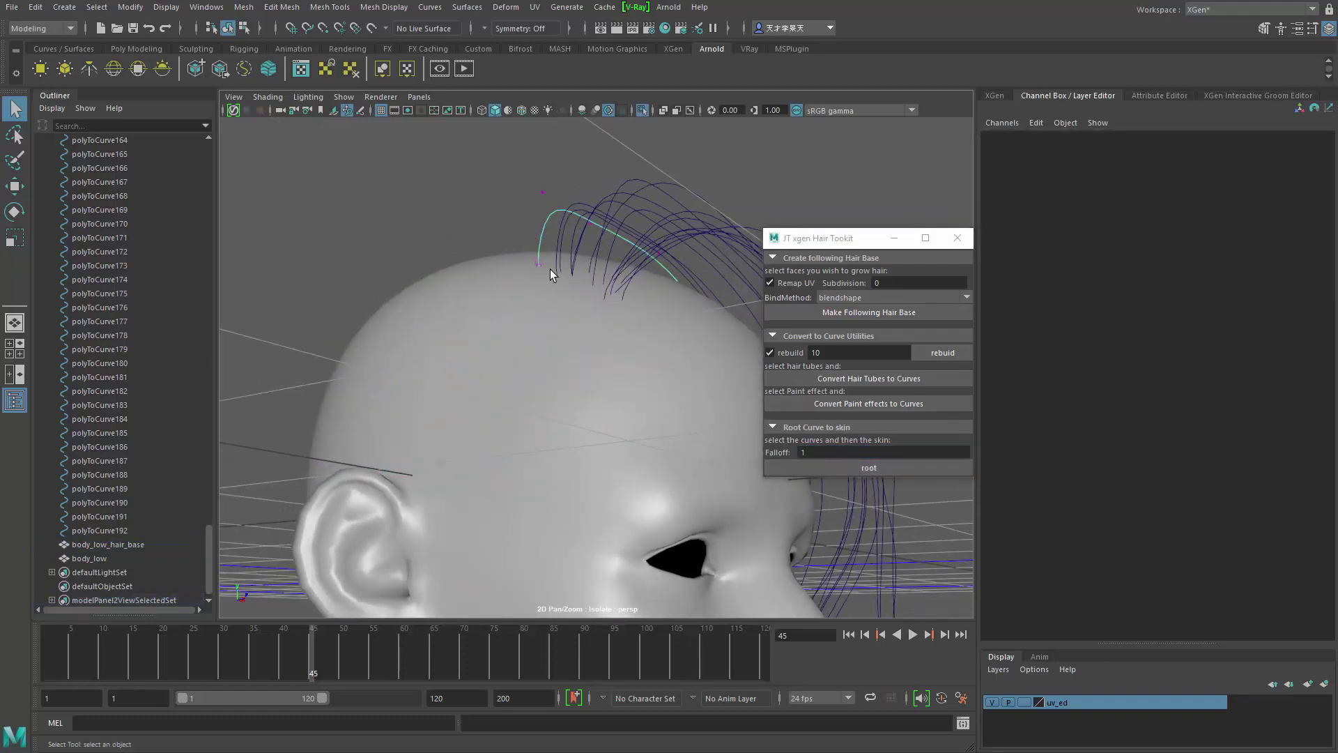
pyautogui.keyDown('alt'); pyautogui.moveTo(564, 215); pyautogui.dragTo(508, 304); pyautogui.keyUp('alt')
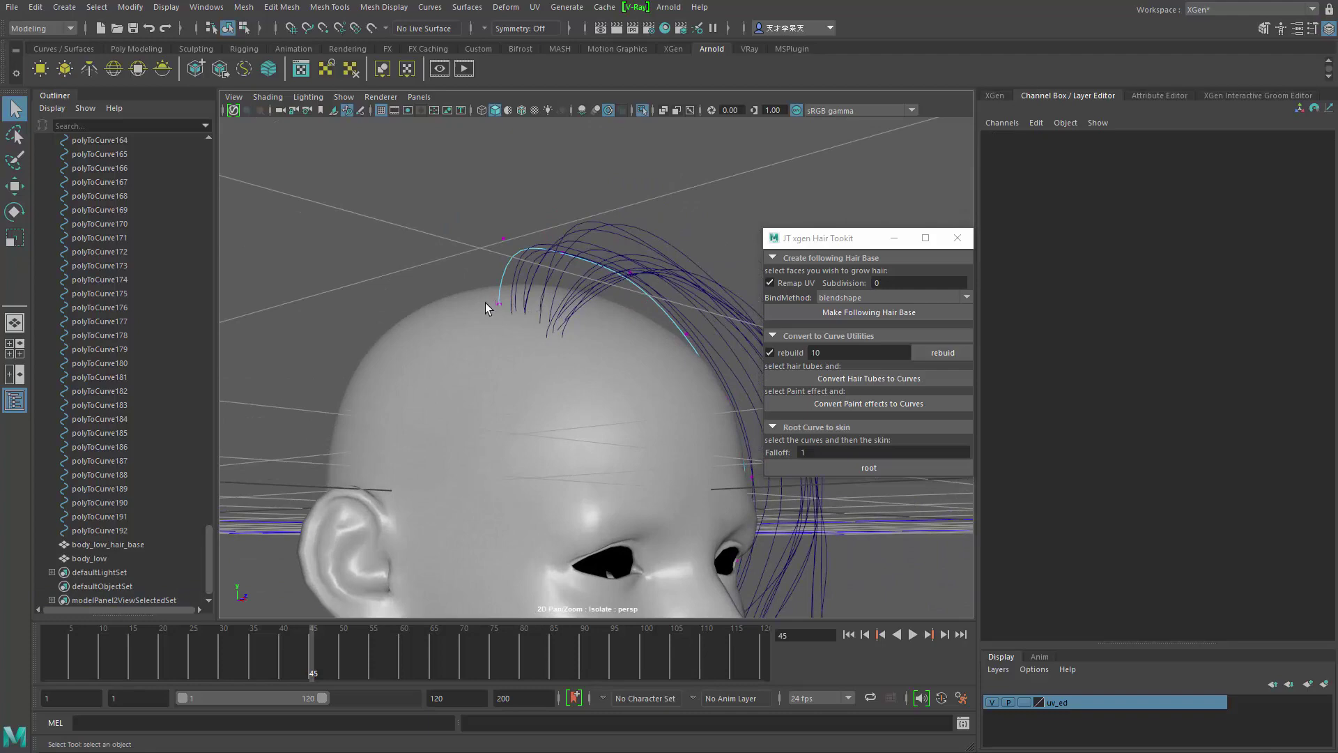
pyautogui.scroll(2, 485, 302)
pyautogui.scroll(3, 466, 319)
pyautogui.scroll(-3, 507, 399)
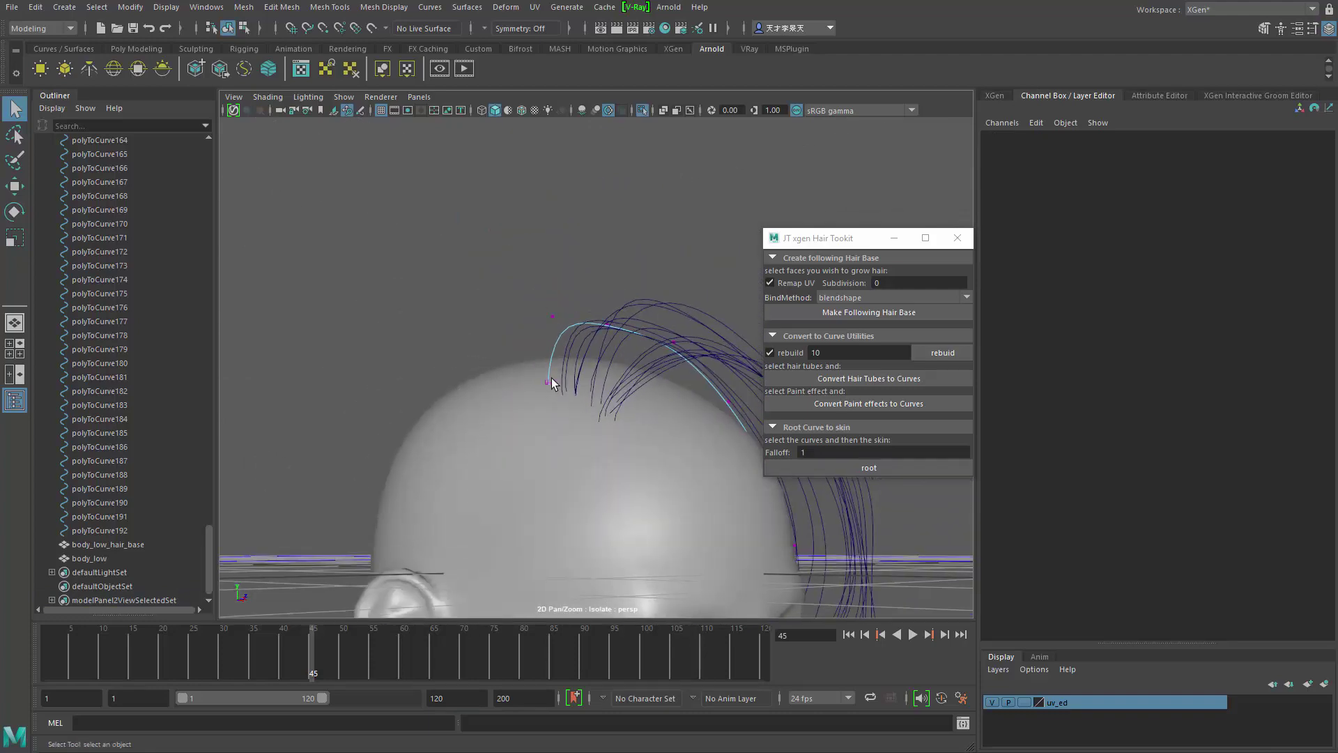
# - Rebuild all the fringe curves with a value of 10
pyautogui.keyDown('alt'); pyautogui.moveTo(555, 383); pyautogui.dragTo(705, 343); pyautogui.keyUp('alt')
pyautogui.moveTo(692, 234); pyautogui.dragTo(661, 348)
pyautogui.click(938, 353)
pyautogui.scroll(-1, 537, 303)
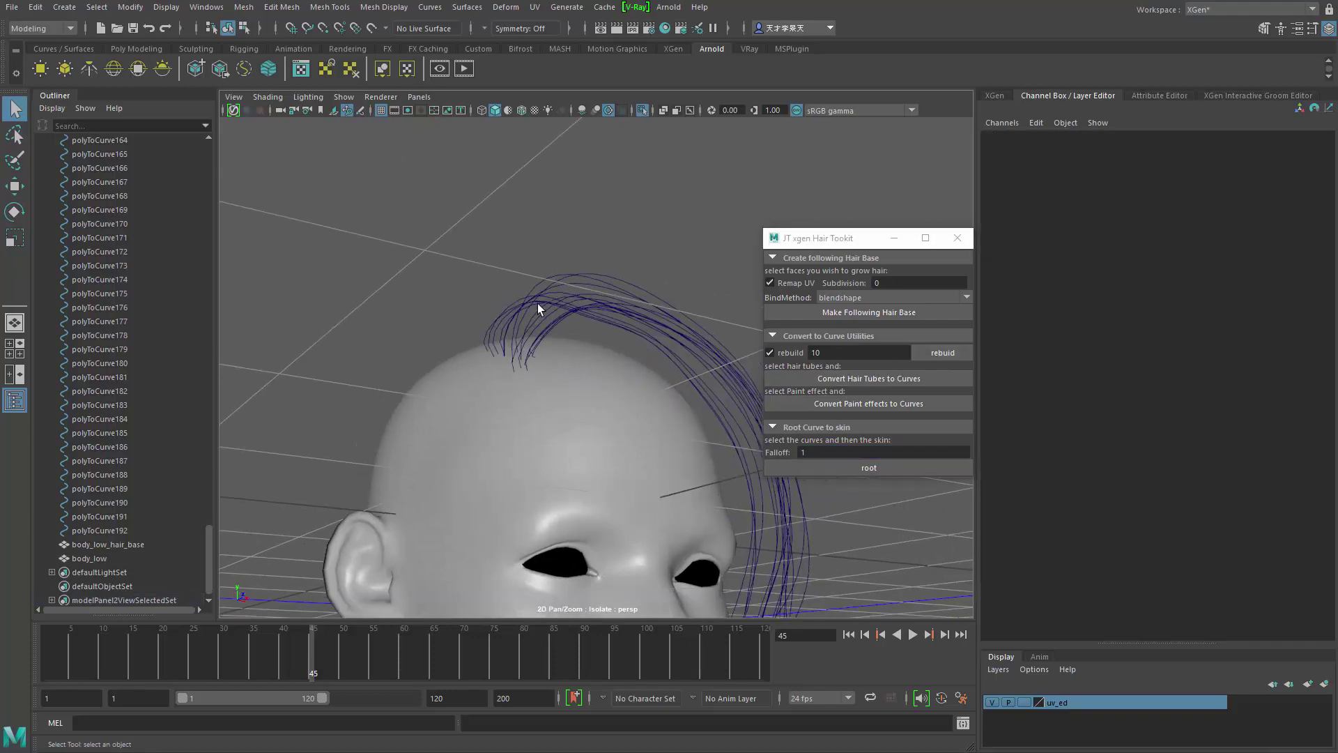
# - Display the control vertices of a rebuilt fringe curve to check their distribution
pyautogui.moveTo(536, 251); pyautogui.dragTo(617, 327)
pyautogui.keyDown('alt'); pyautogui.moveTo(486, 304); pyautogui.dragTo(465, 303); pyautogui.keyUp('alt')
pyautogui.scroll(3, 488, 302)
pyautogui.click(534, 296)
pyautogui.click(530, 283)
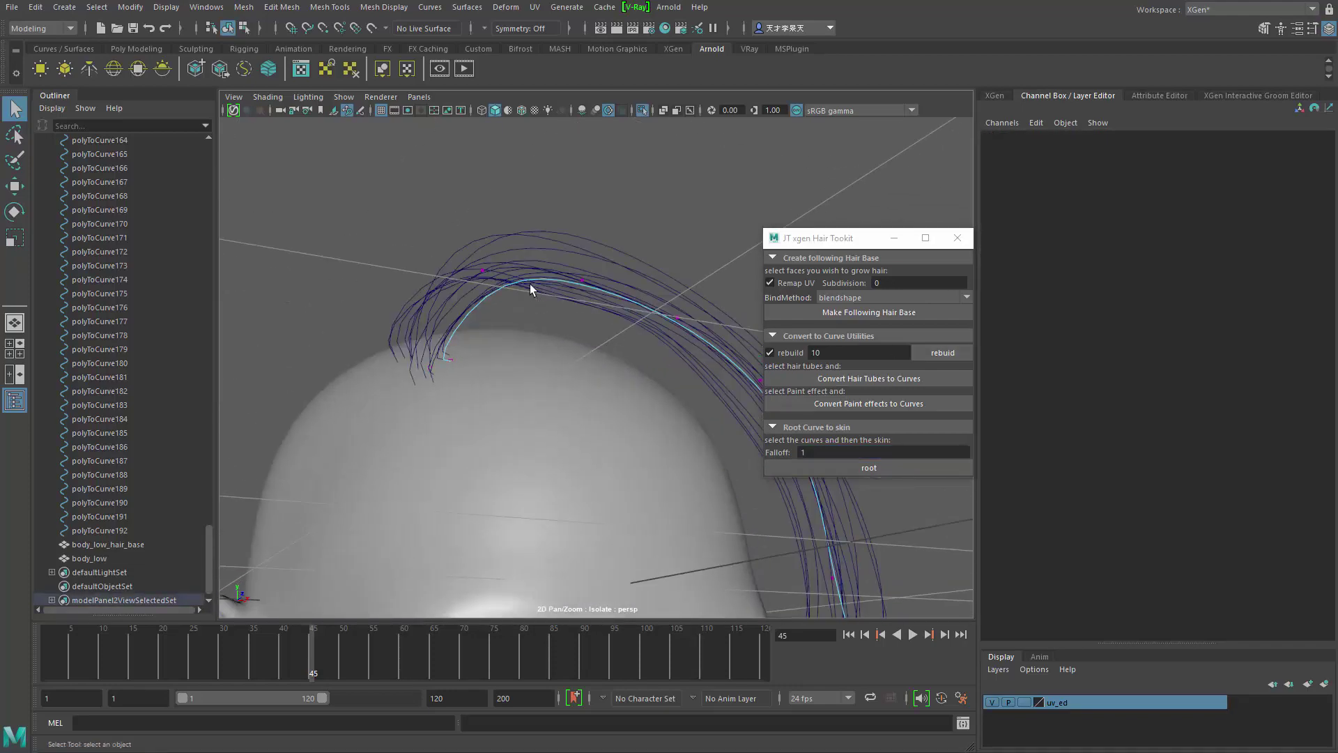
pyautogui.click(538, 294)
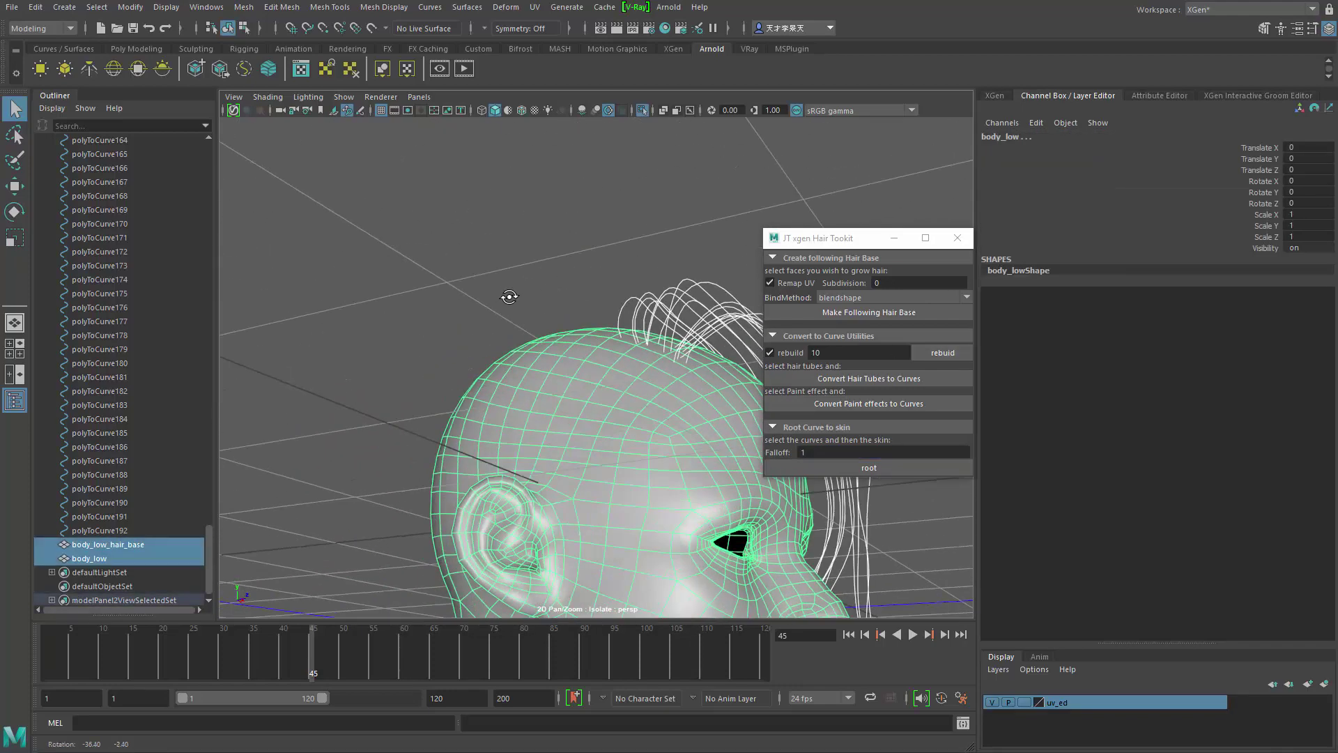
# - Undo the last selection and examine the fringe curve roots from around the head
pyautogui.keyDown('alt'); pyautogui.moveTo(508, 292); pyautogui.dragTo(592, 311); pyautogui.keyUp('alt')
pyautogui.hotkey('ctrl', 'z')
pyautogui.keyDown('alt'); pyautogui.moveTo(599, 307); pyautogui.dragTo(337, 275, button='right'); pyautogui.keyUp('alt')
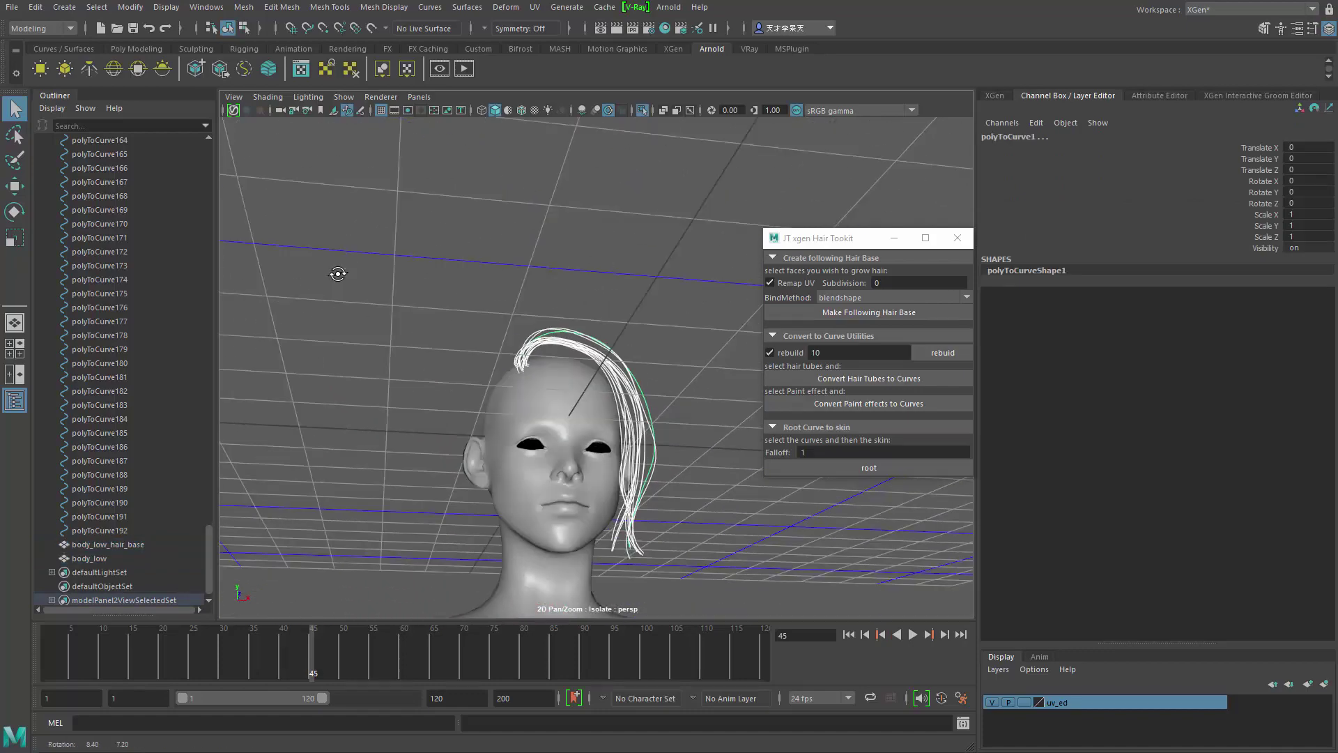
pyautogui.keyDown('alt'); pyautogui.moveTo(337, 275); pyautogui.dragTo(629, 336); pyautogui.keyUp('alt')
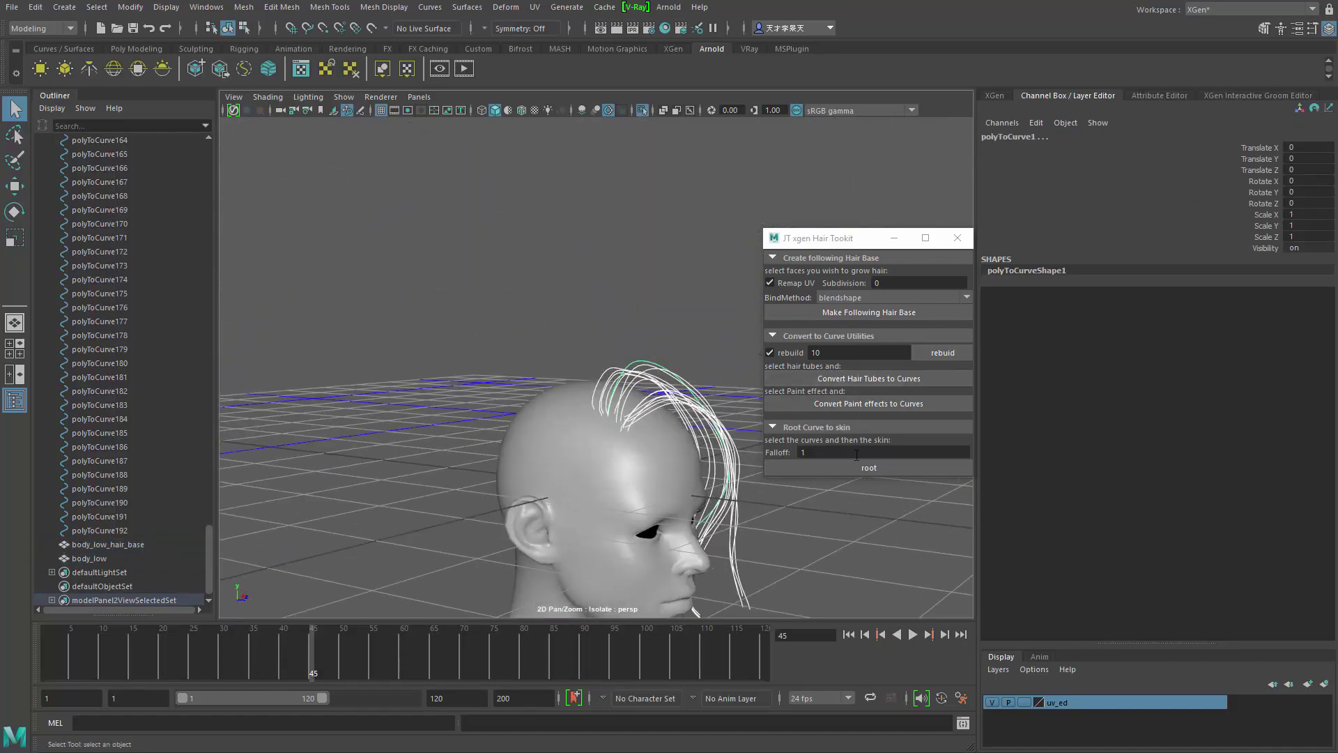
pyautogui.keyDown('alt'); pyautogui.moveTo(574, 374); pyautogui.dragTo(602, 350); pyautogui.keyUp('alt')
pyautogui.click(680, 258)
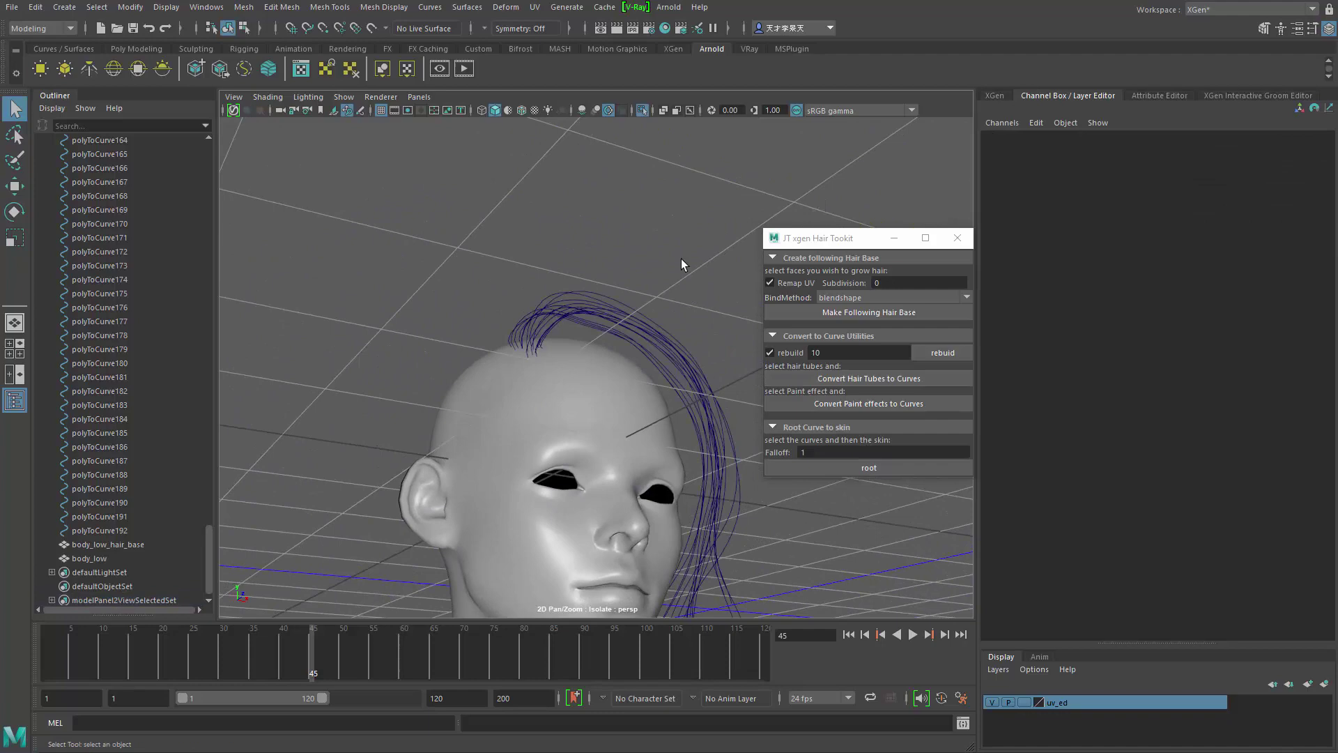
pyautogui.keyDown('alt'); pyautogui.moveTo(680, 258); pyautogui.dragTo(600, 353); pyautogui.keyUp('alt')
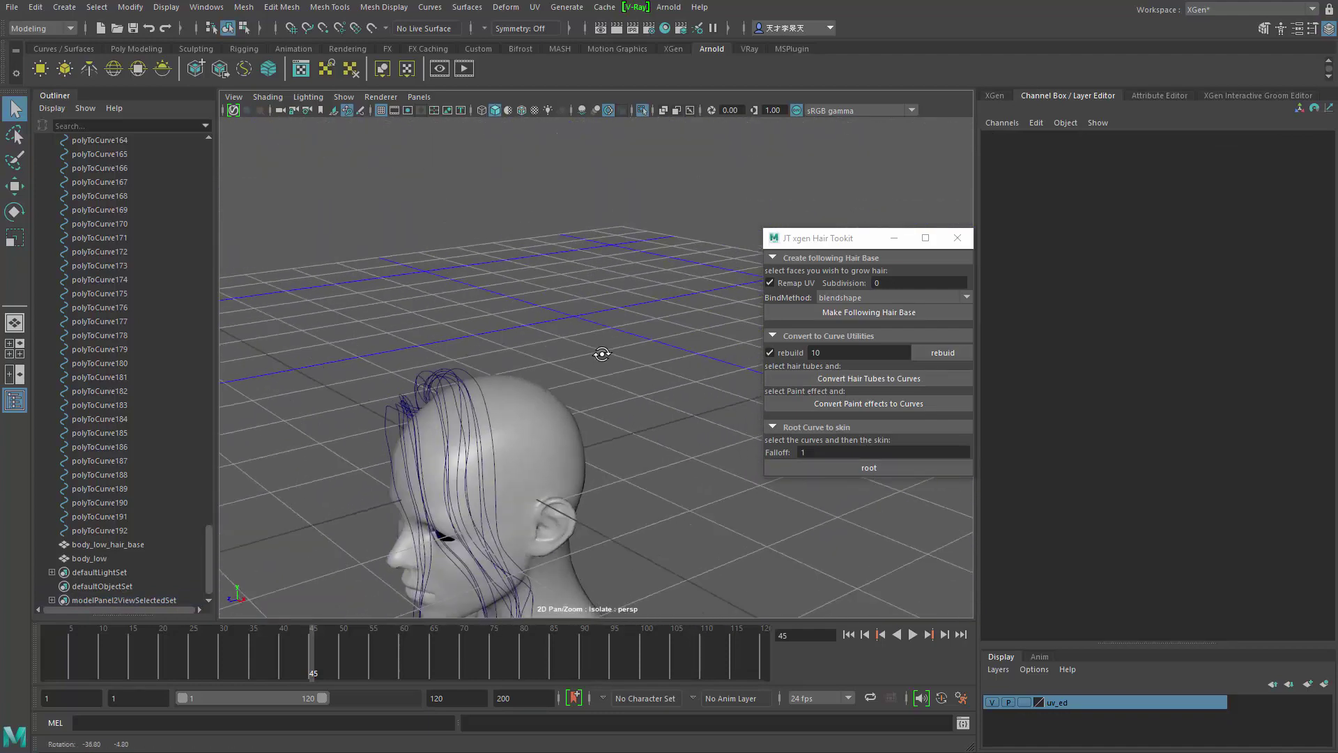
pyautogui.keyDown('alt'); pyautogui.moveTo(263, 409); pyautogui.dragTo(585, 448); pyautogui.keyUp('alt')
pyautogui.scroll(-1, 81, 294)
# - Try to select a consecutive run of curves starting from polyToCurve20
pyautogui.scroll(20, 97, 292)
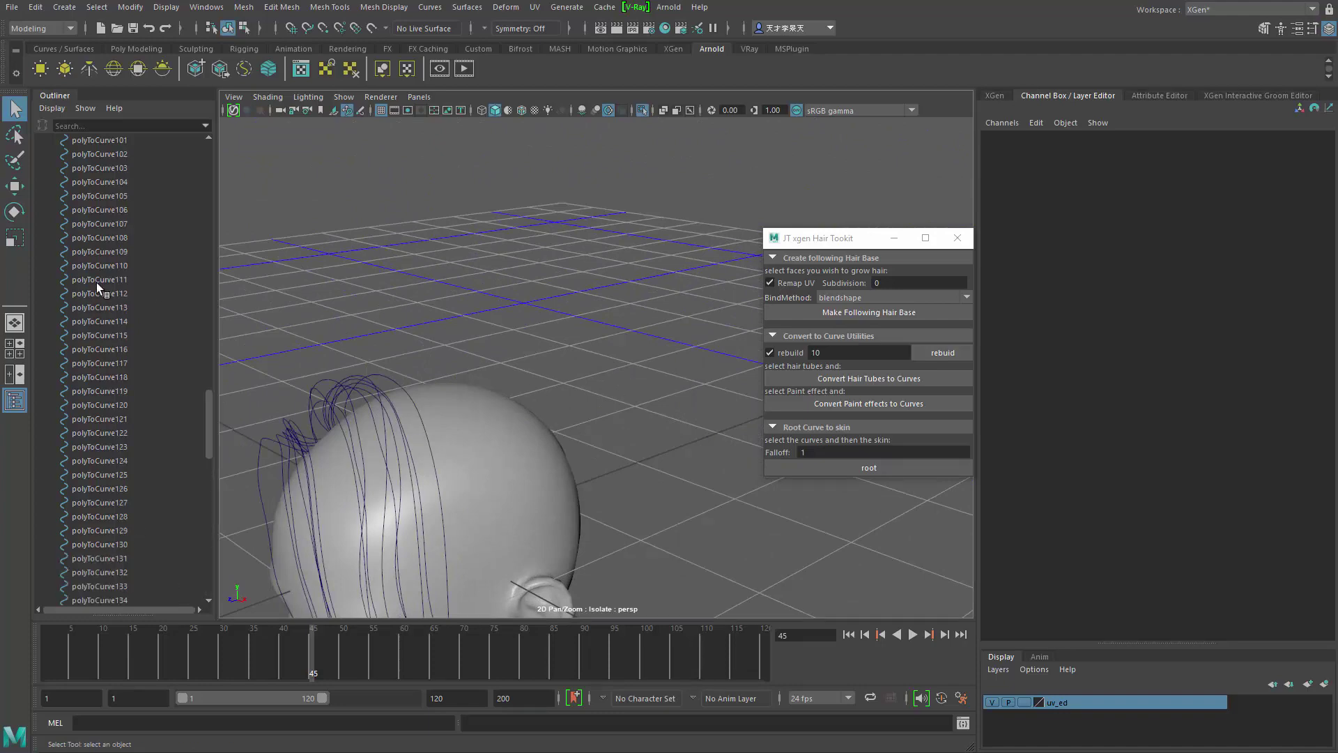
pyautogui.click(107, 291)
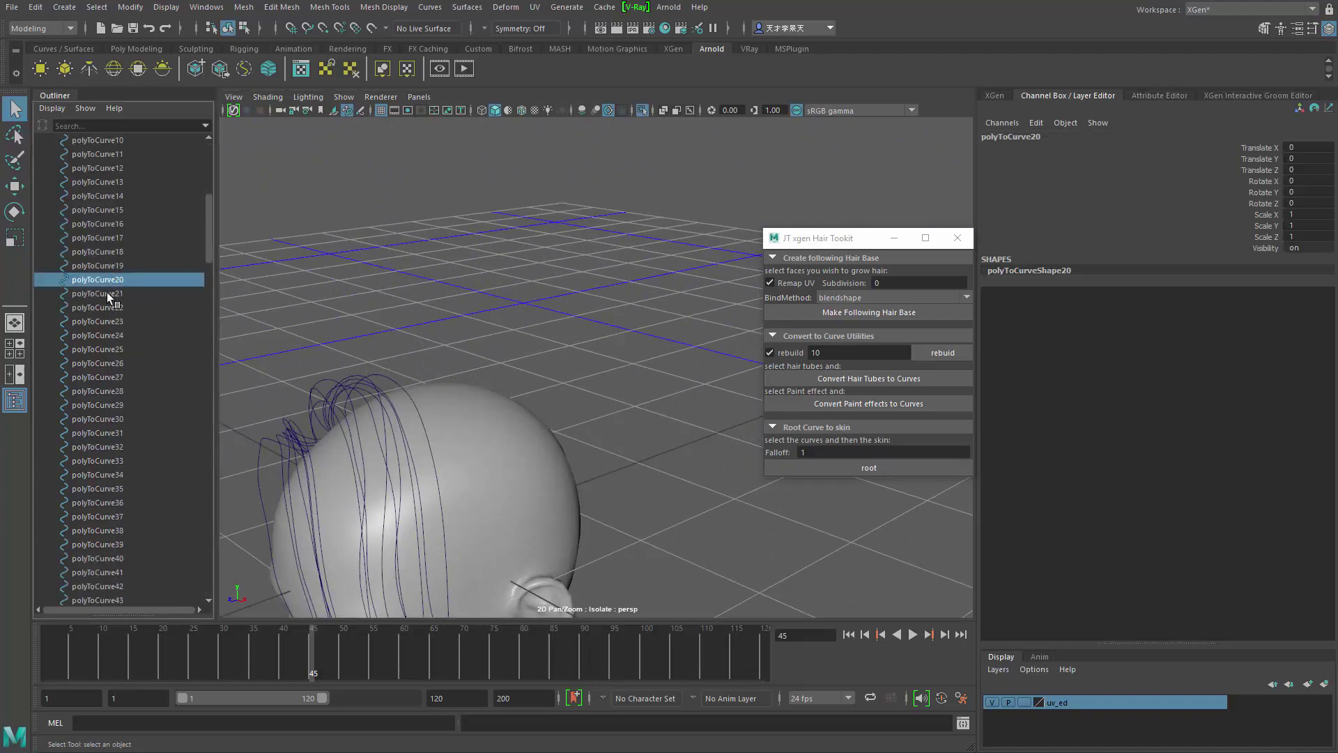
pyautogui.scroll(-8, 114, 390)
pyautogui.keyDown('shift'); pyautogui.click(106, 461); pyautogui.keyUp('shift')
# - Undo the recent selections and edits on the fringe curves
pyautogui.hotkey('ctrl', 'z')
pyautogui.hotkey('ctrl', 'z')
pyautogui.hotkey('ctrl', 'z')
pyautogui.hotkey('ctrl', 'z')
pyautogui.hotkey('ctrl', 'z')
pyautogui.hotkey('ctrl', 'z')
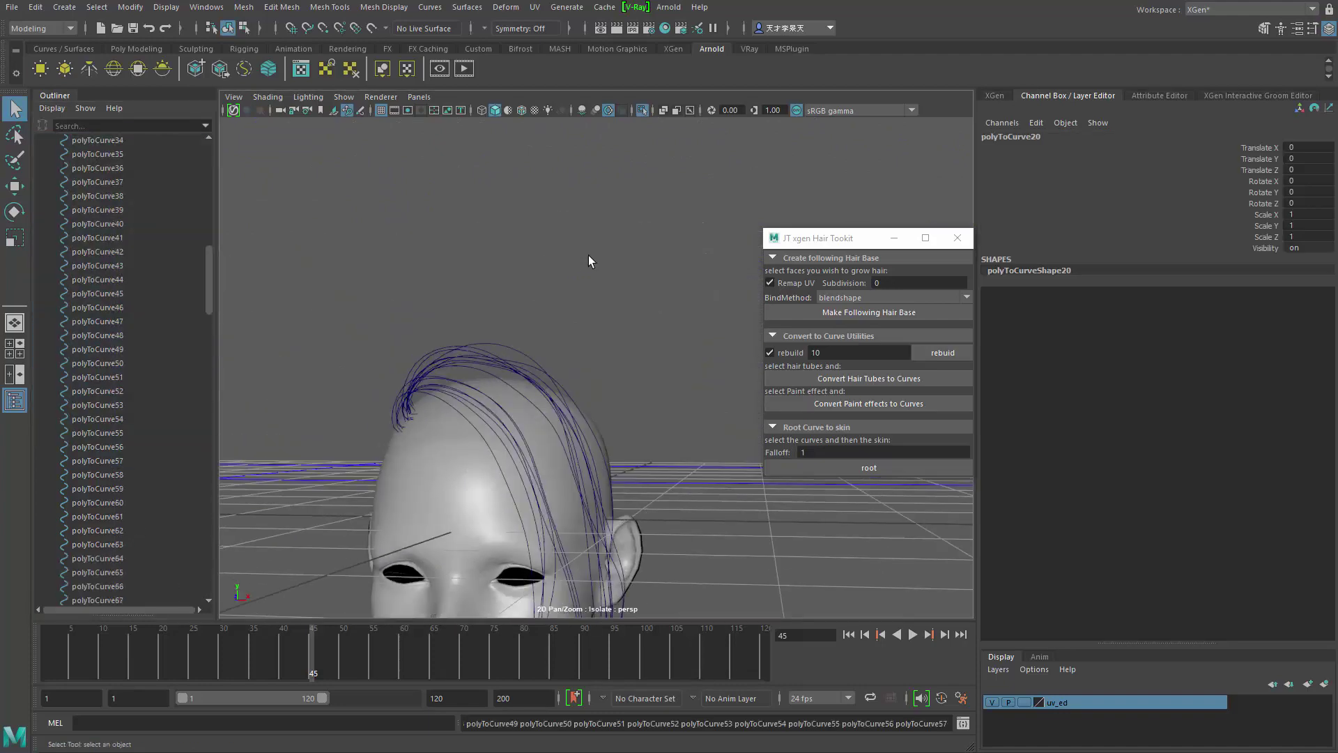
pyautogui.hotkey('ctrl', 'z')
pyautogui.hotkey('ctrl', 'z')
pyautogui.hotkey('ctrl', 'z')
pyautogui.hotkey('ctrl', 'z')
pyautogui.hotkey('ctrl', 'z')
pyautogui.hotkey('ctrl', 'z')
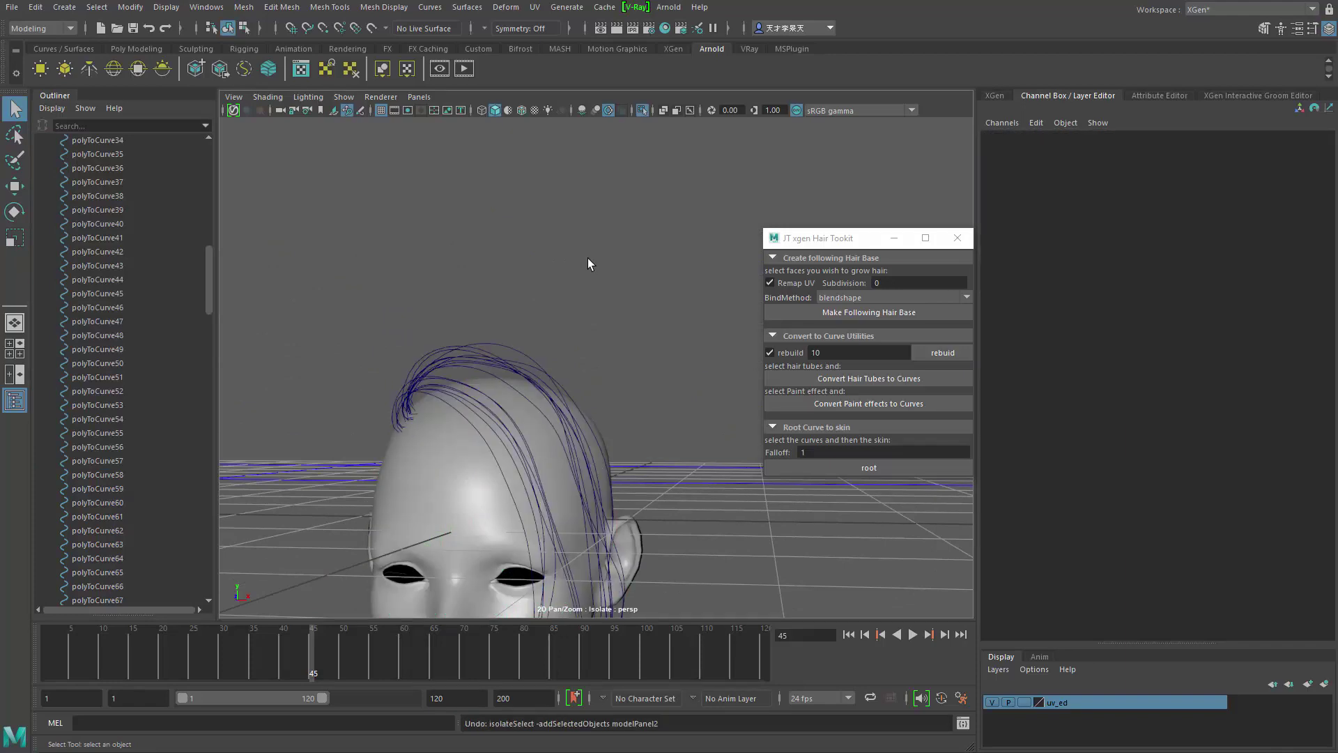
pyautogui.hotkey('ctrl', 'z')
pyautogui.hotkey('ctrl', 'z')
pyautogui.hotkey('ctrl', 'z')
pyautogui.hotkey('ctrl', 'z')
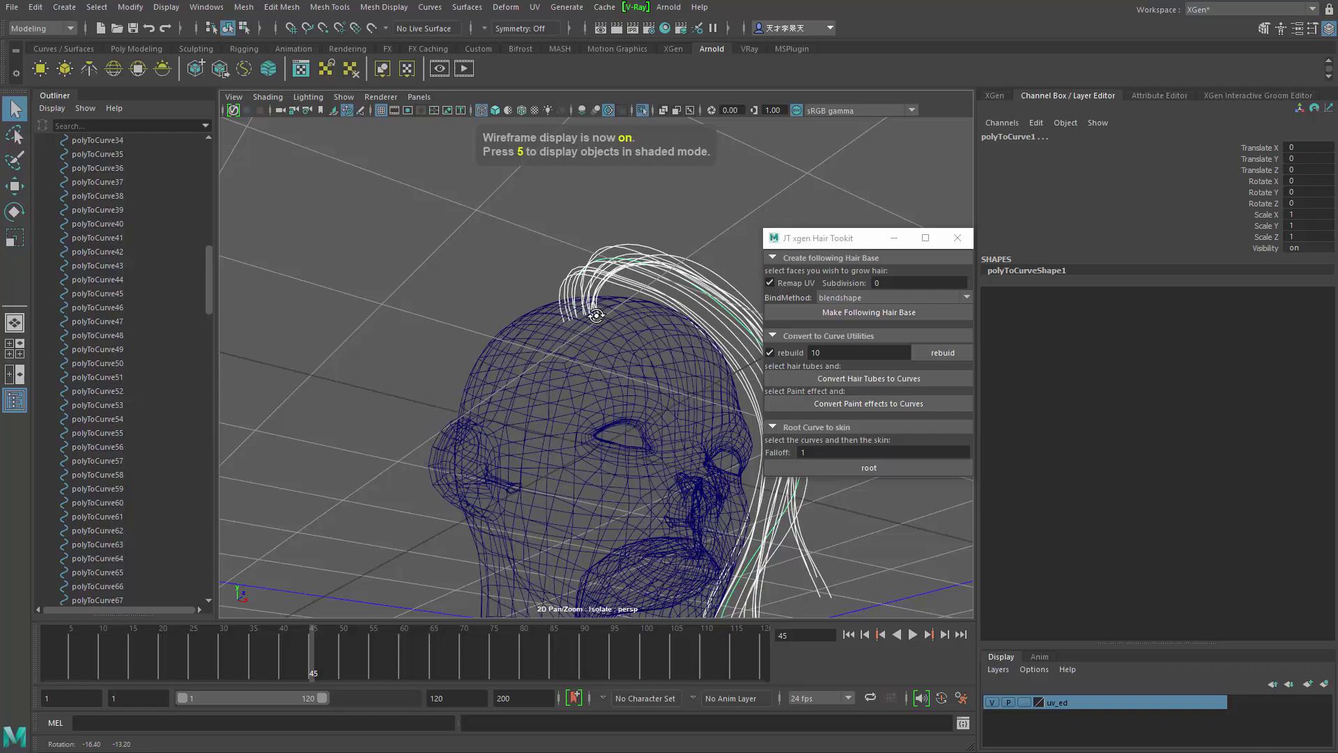
# - Add body_low_hair_base to the selected fringe curves and isolate them together in wireframe display
pyautogui.keyDown('alt'); pyautogui.moveTo(597, 315); pyautogui.dragTo(544, 342); pyautogui.keyUp('alt')
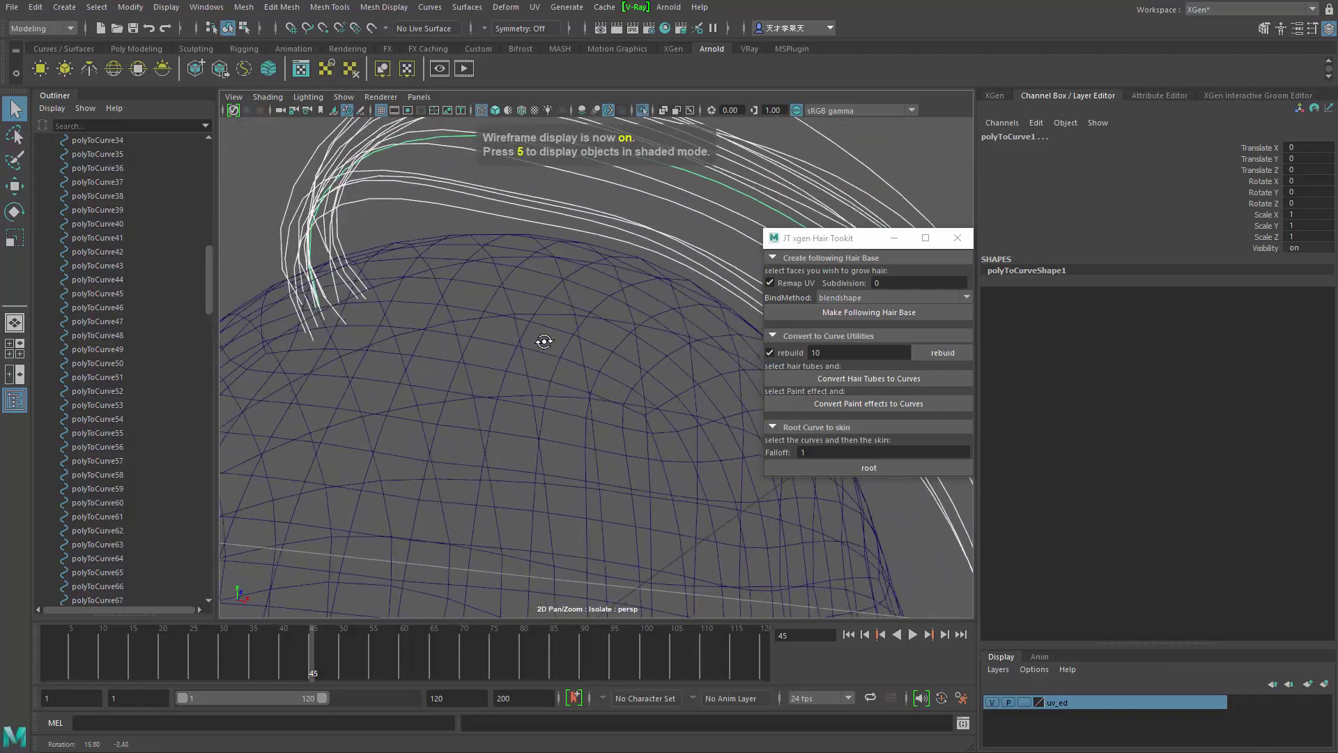
pyautogui.scroll(-15, 157, 503)
pyautogui.click(121, 530)
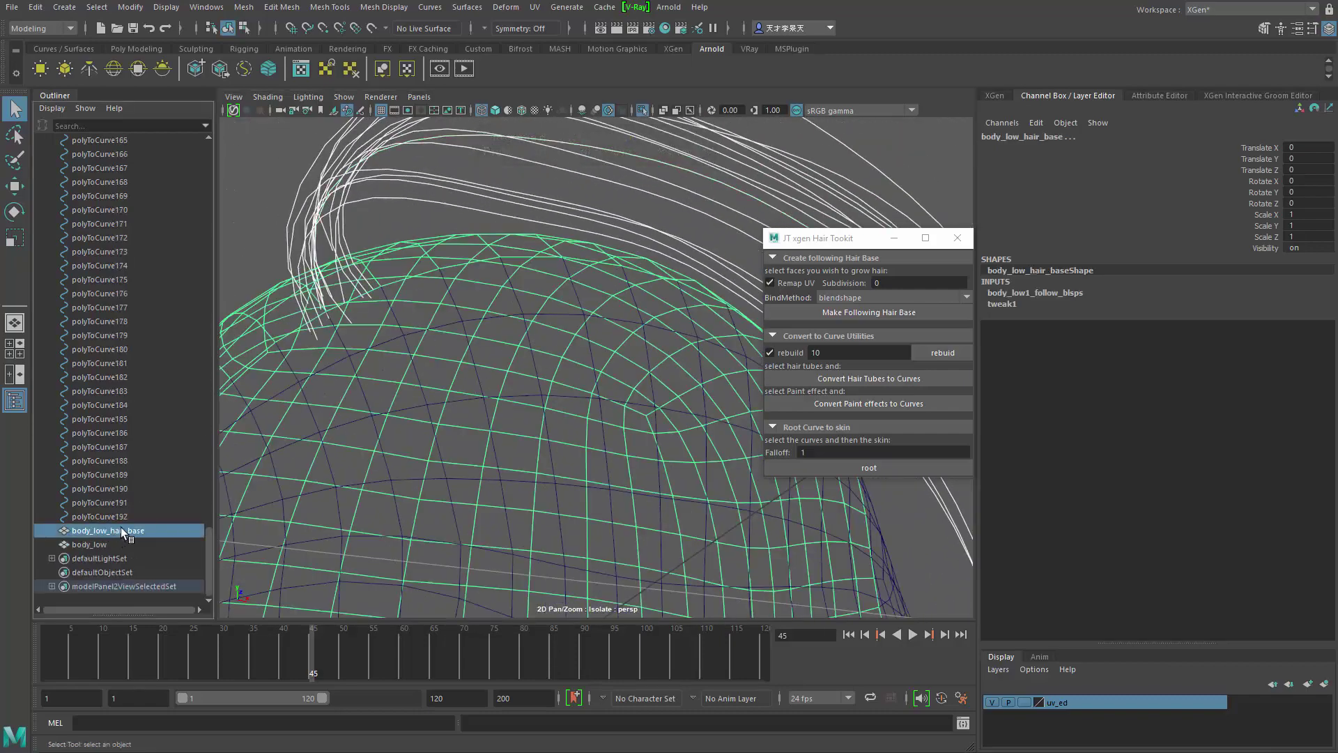
pyautogui.keyDown('alt'); pyautogui.moveTo(414, 414); pyautogui.dragTo(468, 403); pyautogui.keyUp('alt')
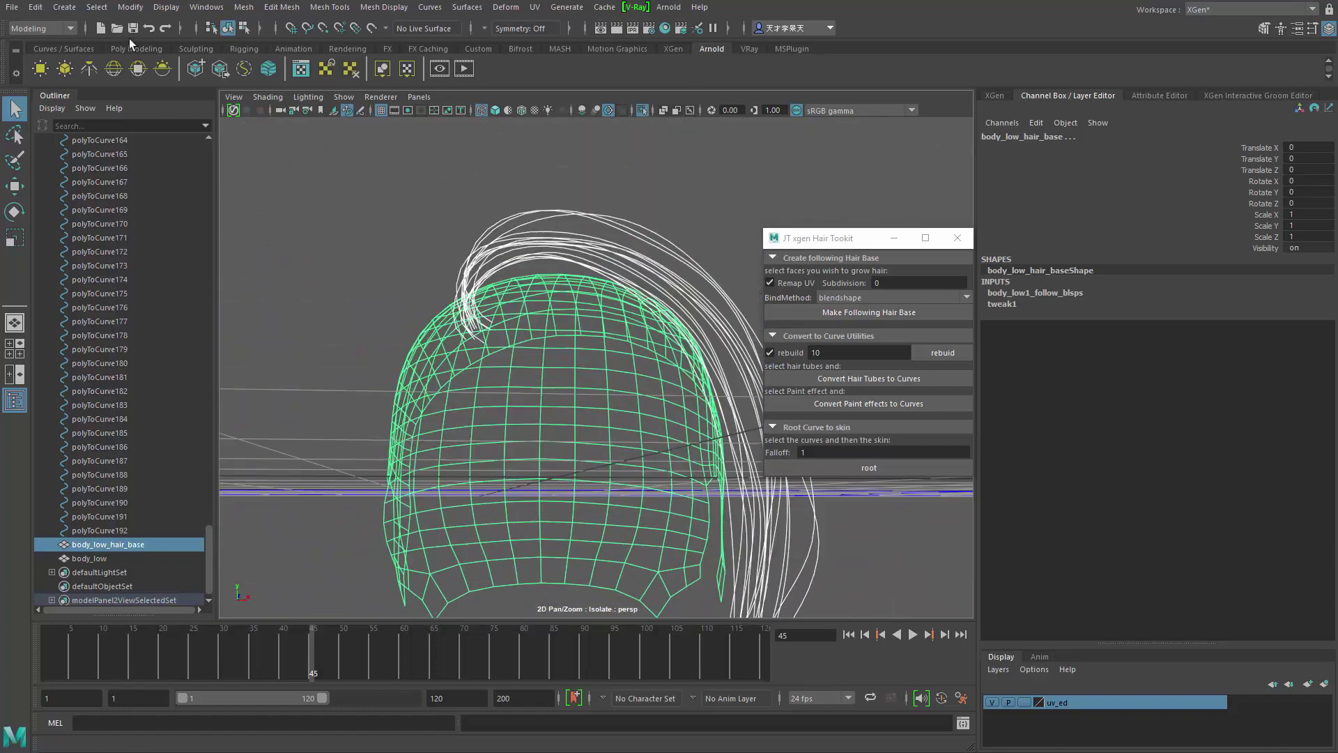
# - Select only body_low_hair_base and make it the live surface
pyautogui.hotkey('ctrl', 'z')
pyautogui.click(102, 10)
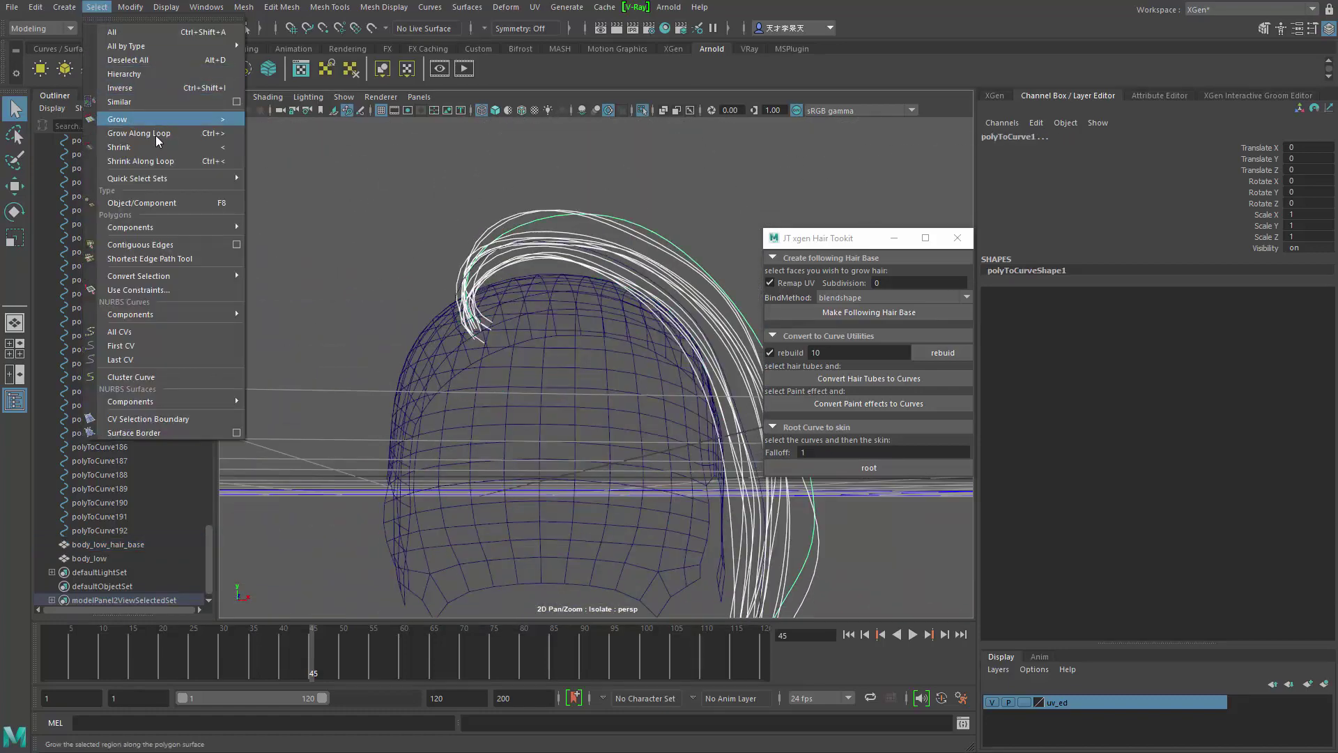
pyautogui.click(292, 337)
pyautogui.hotkey('ctrl', 'z')
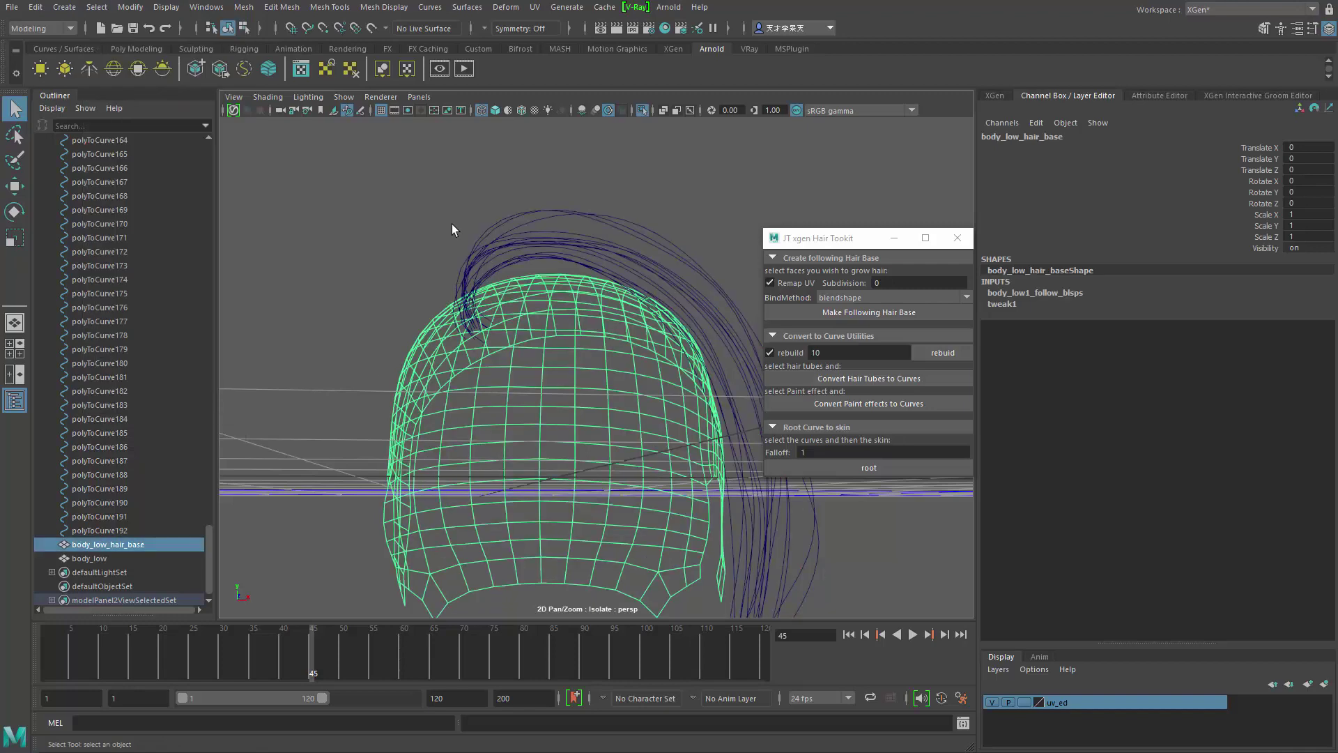
pyautogui.click(372, 28)
# - Try to move the first CVs of the fringe curves onto the live hair base
pyautogui.moveTo(630, 182); pyautogui.dragTo(600, 267)
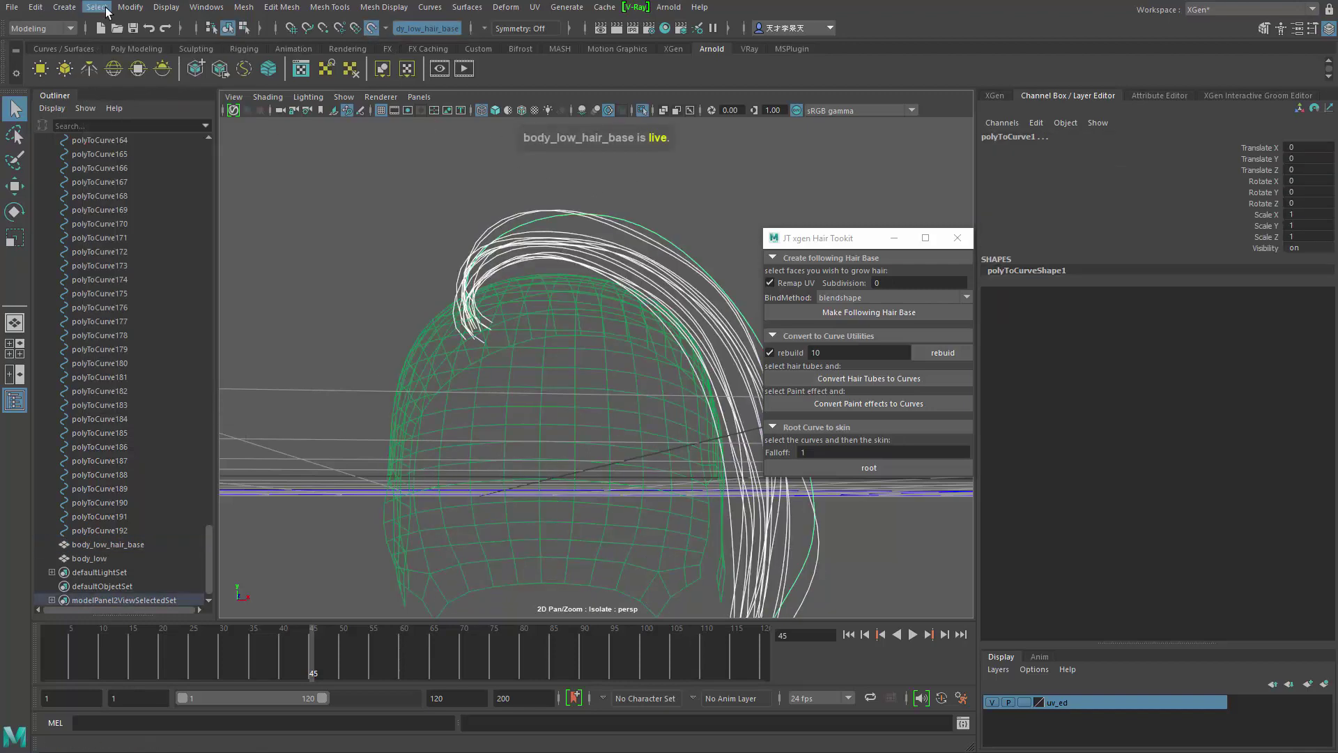
pyautogui.click(106, 11)
pyautogui.click(198, 347)
pyautogui.press('w')
pyautogui.keyDown('alt'); pyautogui.moveTo(488, 334); pyautogui.dragTo(450, 328); pyautogui.keyUp('alt')
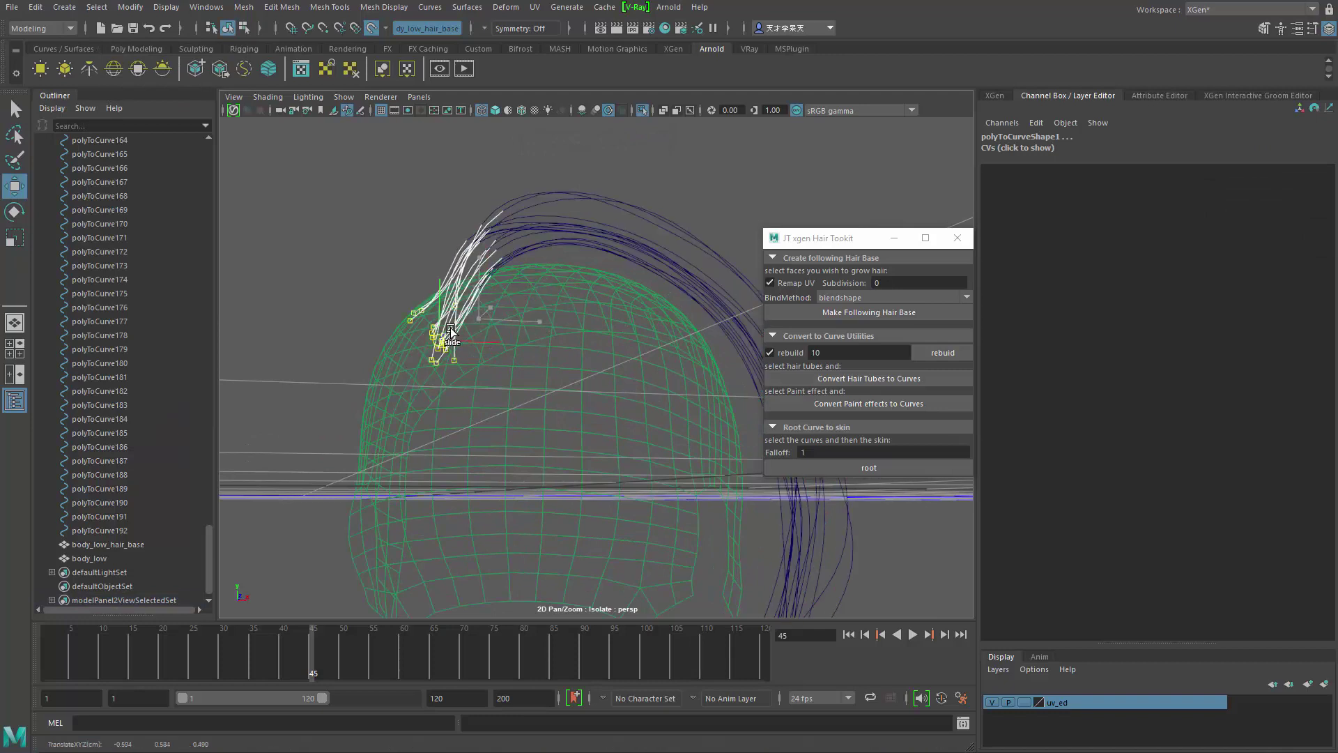
pyautogui.hotkey('ctrl', 'z')
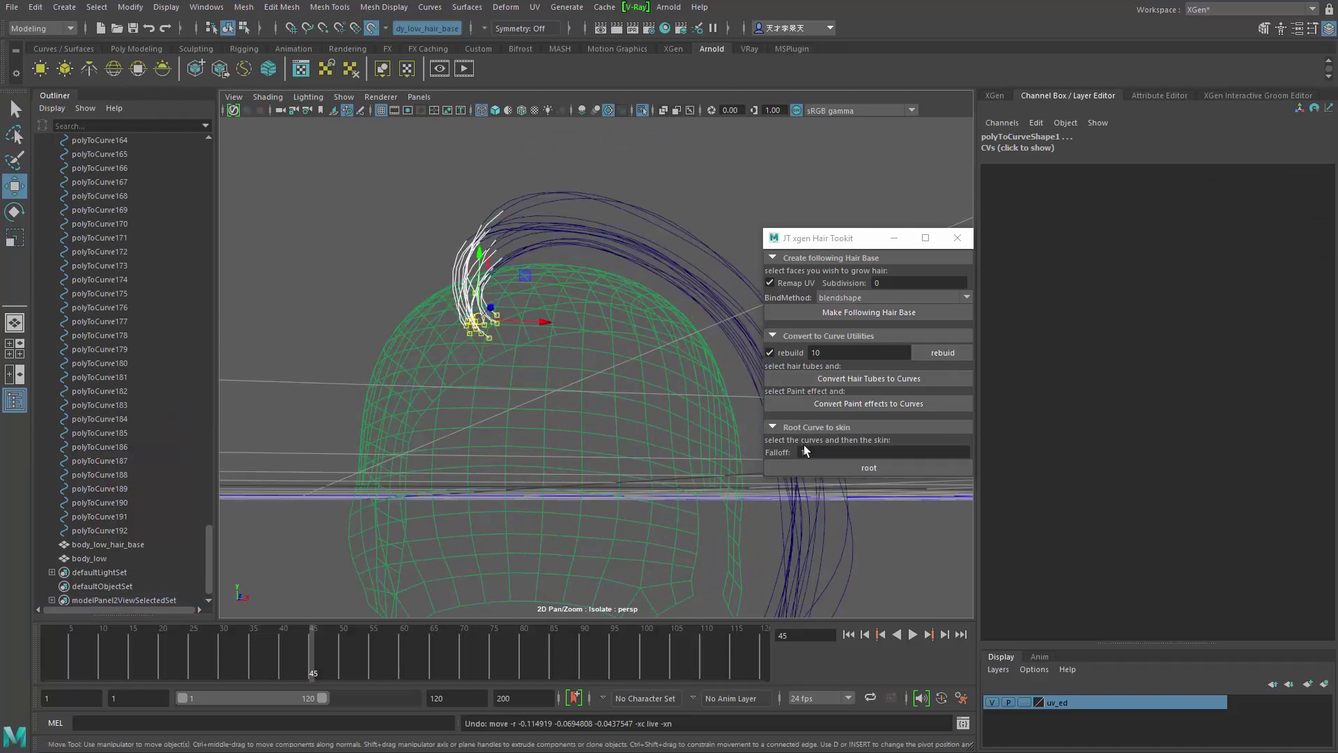
# - Turn off the live surface on body_low_hair_base
pyautogui.click(107, 545)
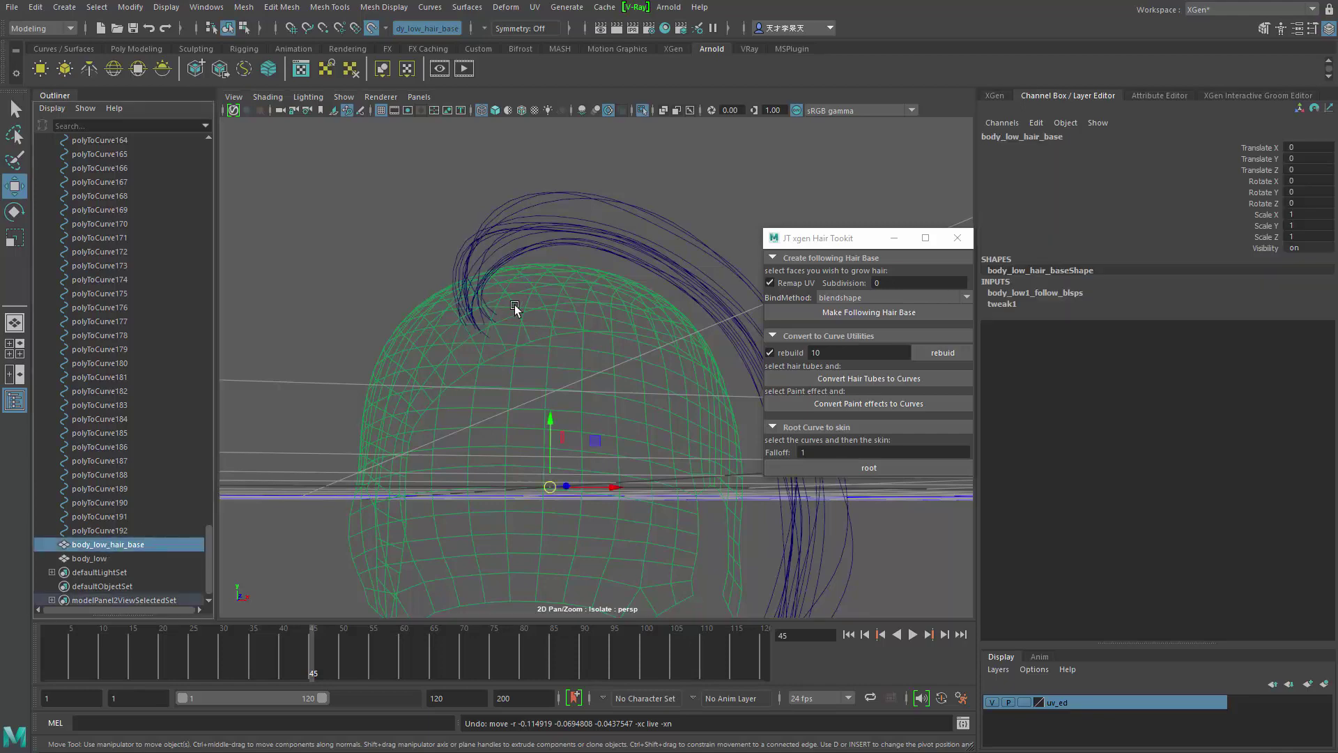
pyautogui.moveTo(584, 173); pyautogui.dragTo(604, 298)
pyautogui.click(611, 348)
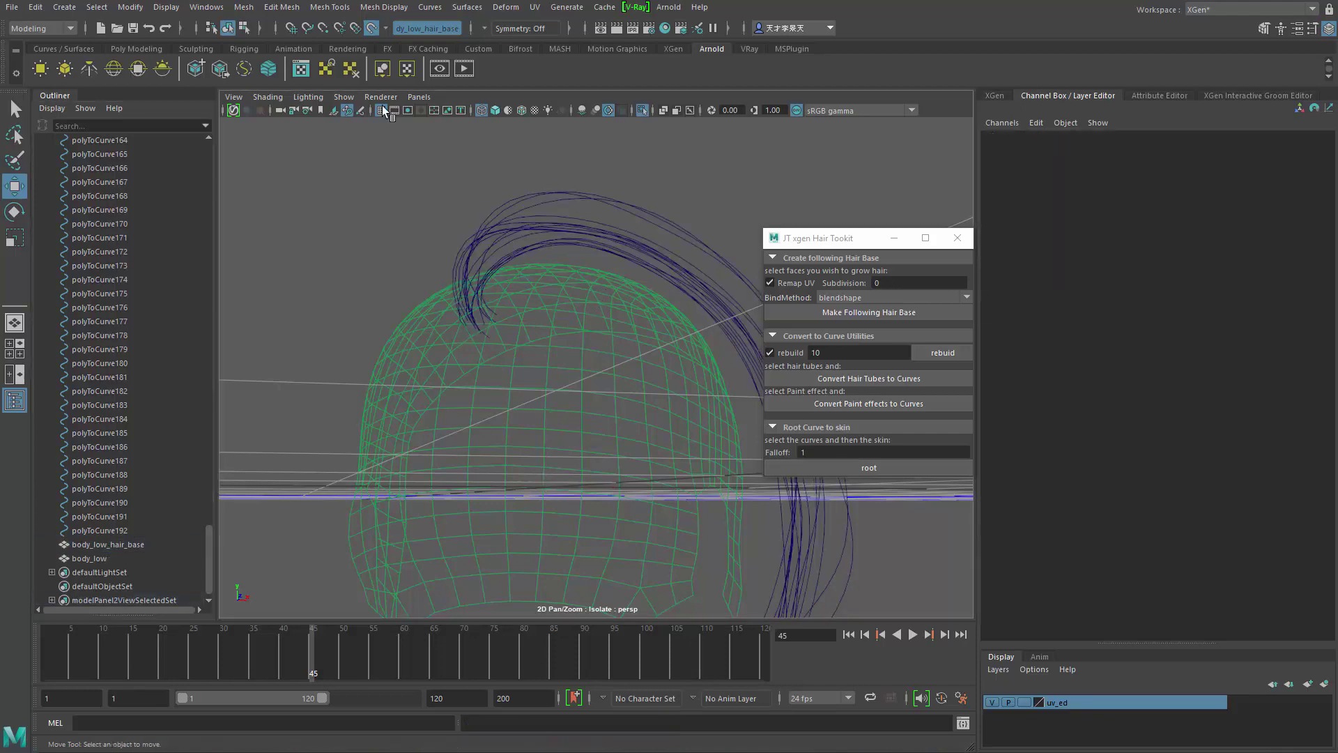
pyautogui.click(371, 32)
# - Select the fringe curves together with body_low_hair_base and root the curves to the skin
pyautogui.click(591, 293)
pyautogui.keyDown('shift'); pyautogui.click(642, 345); pyautogui.keyUp('shift')
pyautogui.keyDown('alt'); pyautogui.moveTo(643, 345); pyautogui.dragTo(828, 425); pyautogui.keyUp('alt')
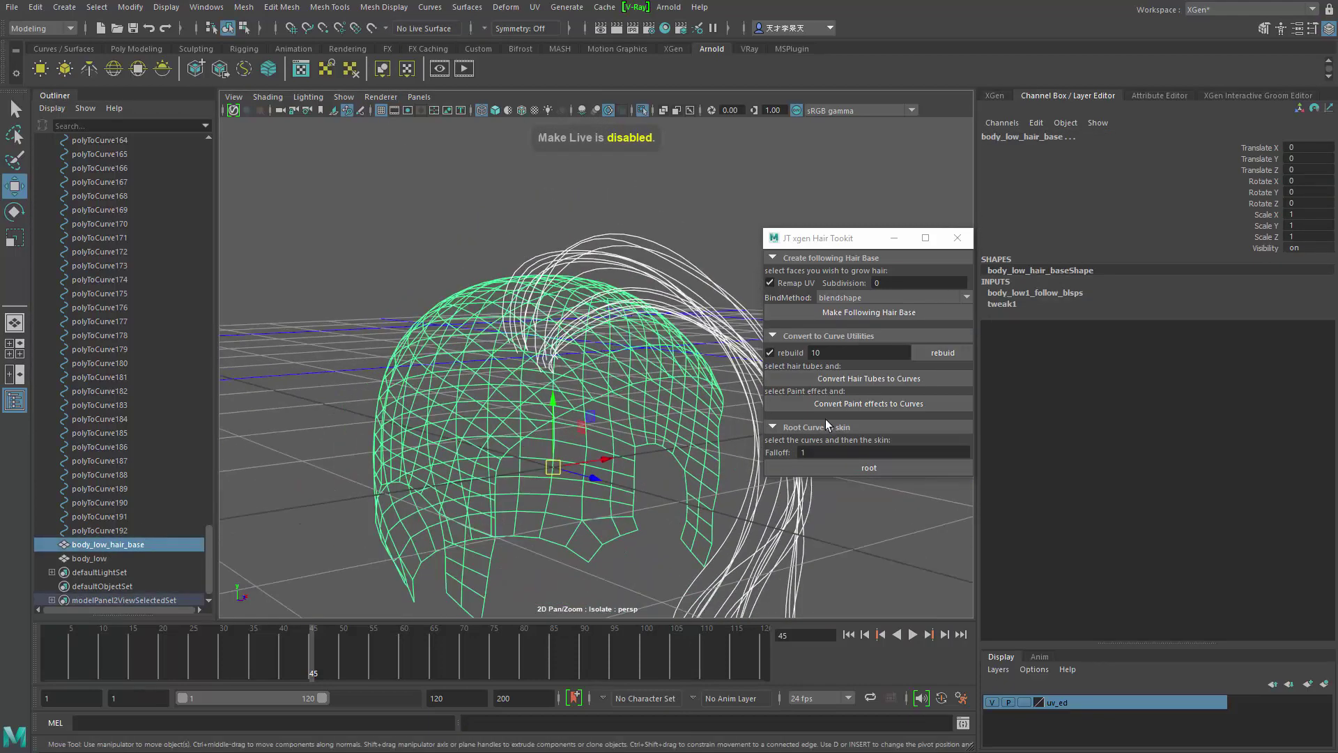
pyautogui.click(860, 465)
# - Switch to shaded display and select the rooted fringe curves to check how they sit on the scalp
pyautogui.keyDown('alt'); pyautogui.moveTo(738, 432); pyautogui.dragTo(561, 236); pyautogui.keyUp('alt')
pyautogui.moveTo(545, 173)
pyautogui.mouseDown()
pyautogui.moveTo(592, 293)
pyautogui.moveTo(520, 271)
pyautogui.moveTo(671, 261)
pyautogui.moveTo(756, 274)
pyautogui.moveTo(474, 262)
pyautogui.moveTo(500, 276)
pyautogui.moveTo(633, 246)
pyautogui.mouseUp()
pyautogui.press('5')
pyautogui.click(632, 246)
pyautogui.moveTo(547, 336); pyautogui.dragTo(548, 343)
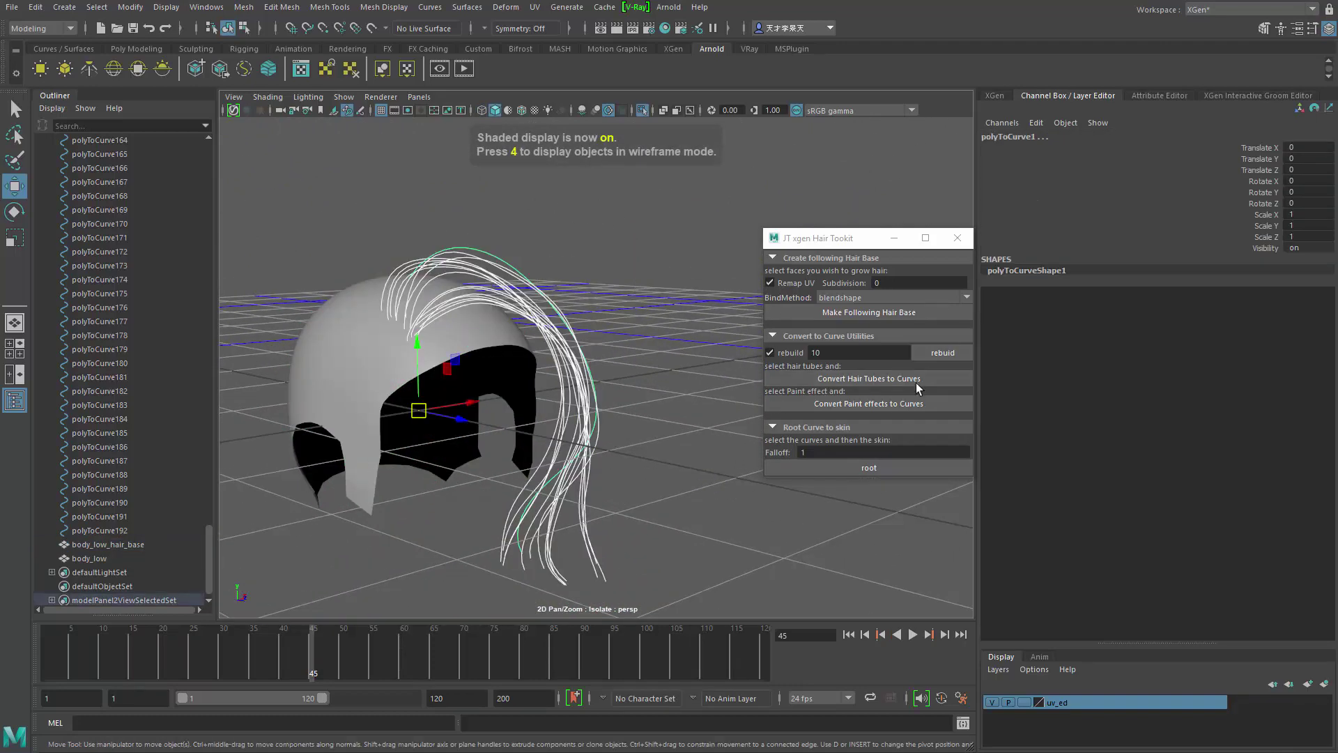
pyautogui.keyDown('alt'); pyautogui.moveTo(595, 385); pyautogui.dragTo(1028, 207); pyautogui.keyUp('alt')
# - Select only body_low_hair_base and start a new XGen description for it
pyautogui.click(995, 95)
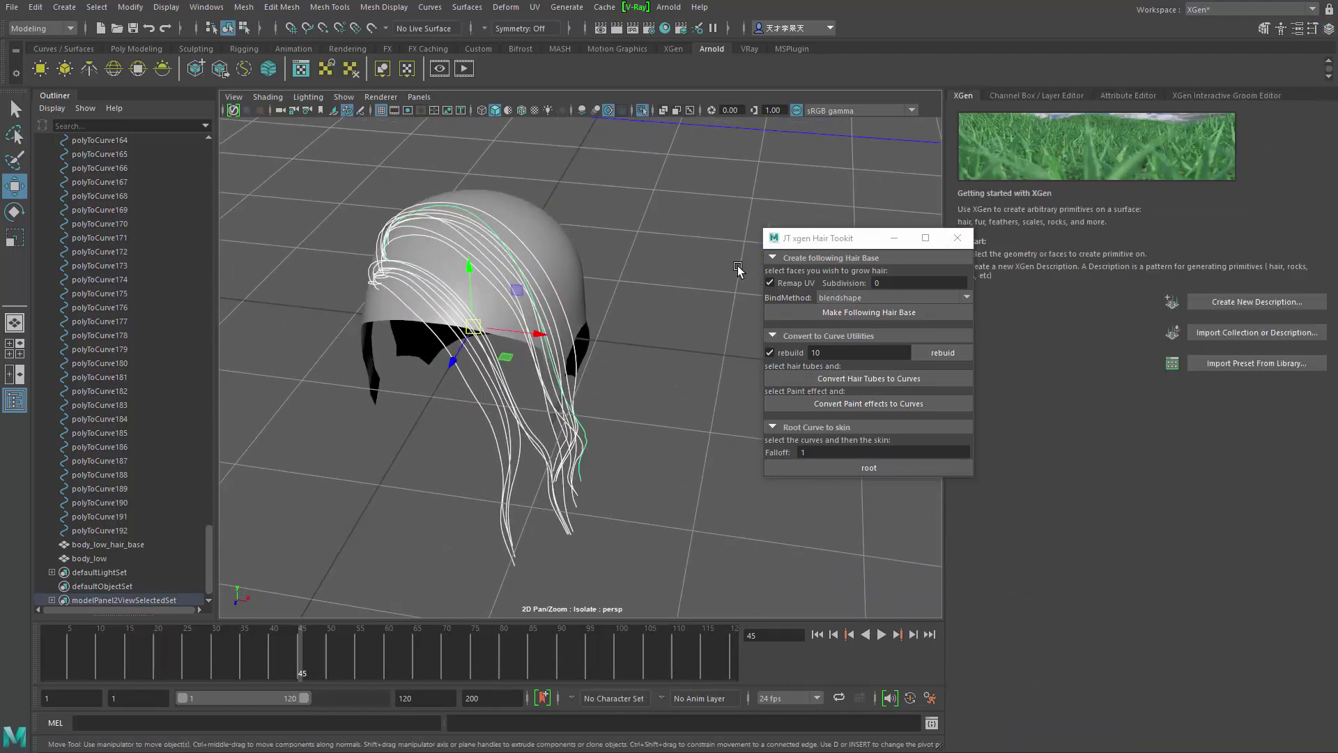
pyautogui.keyDown('alt'); pyautogui.moveTo(741, 269); pyautogui.dragTo(797, 358); pyautogui.keyUp('alt')
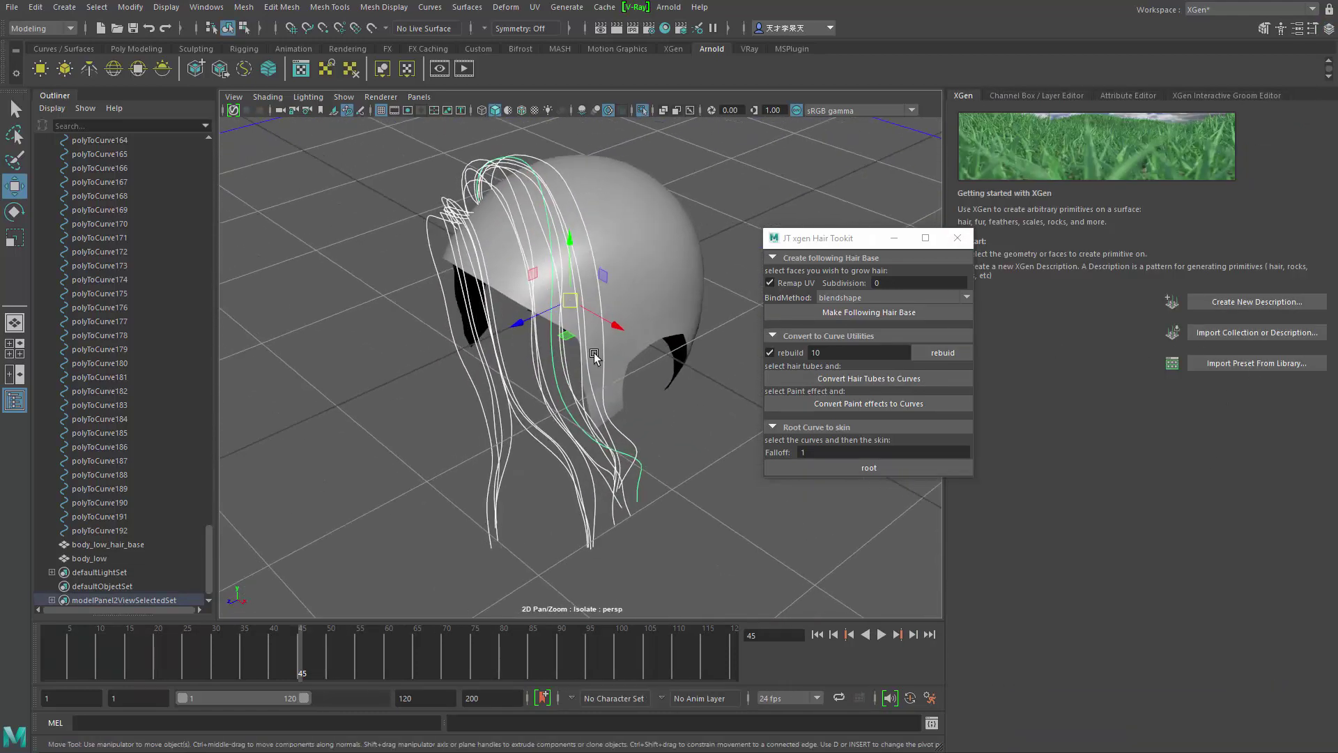
pyautogui.click(702, 232)
pyautogui.click(681, 251)
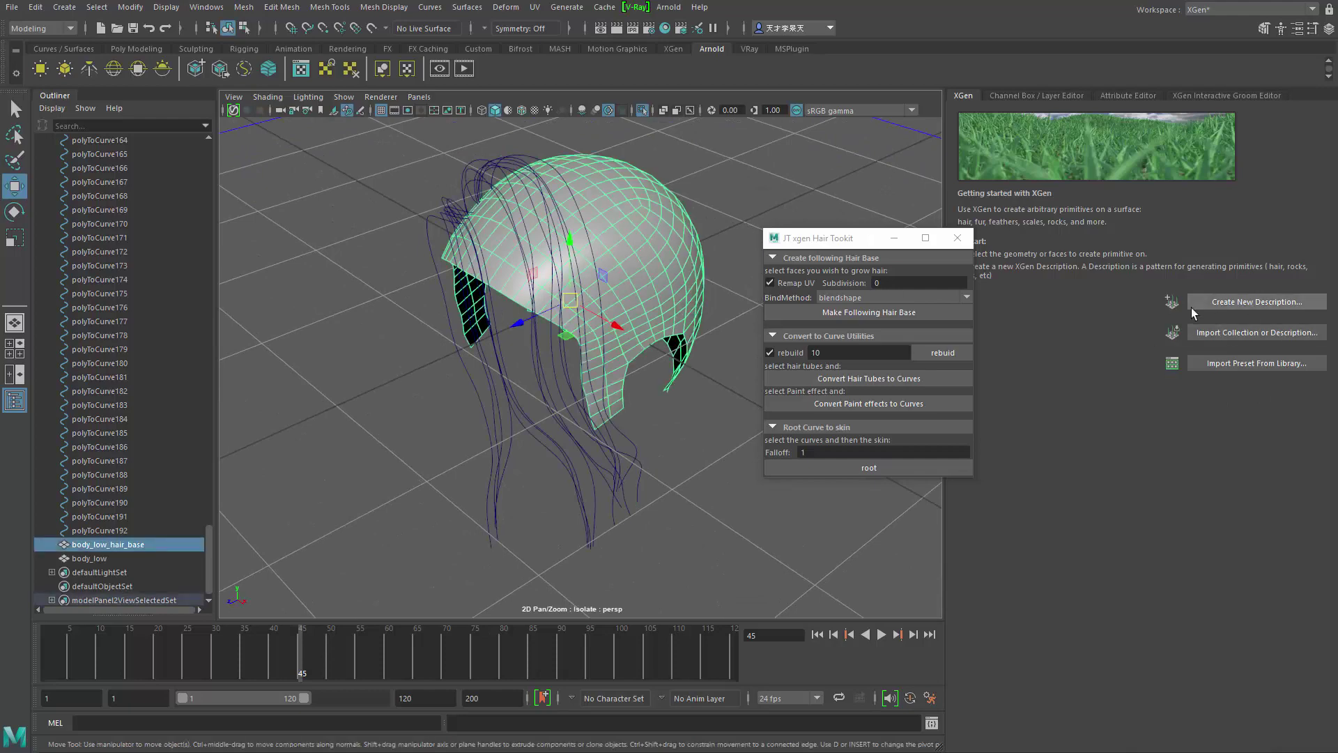
pyautogui.click(1240, 305)
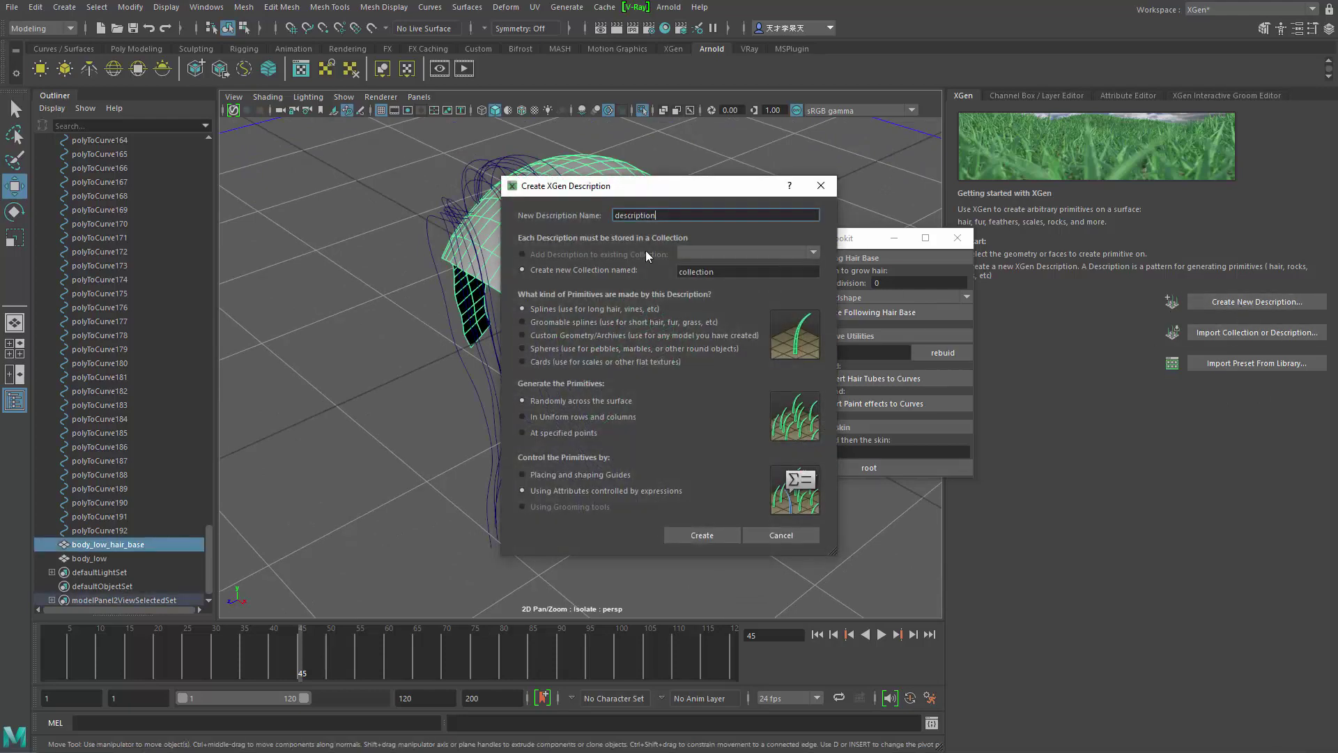
# - Create the description as test in a new collection named test_col, controlled by placing and shaping guides
pyautogui.doubleClick(747, 272)
pyautogui.write('test')
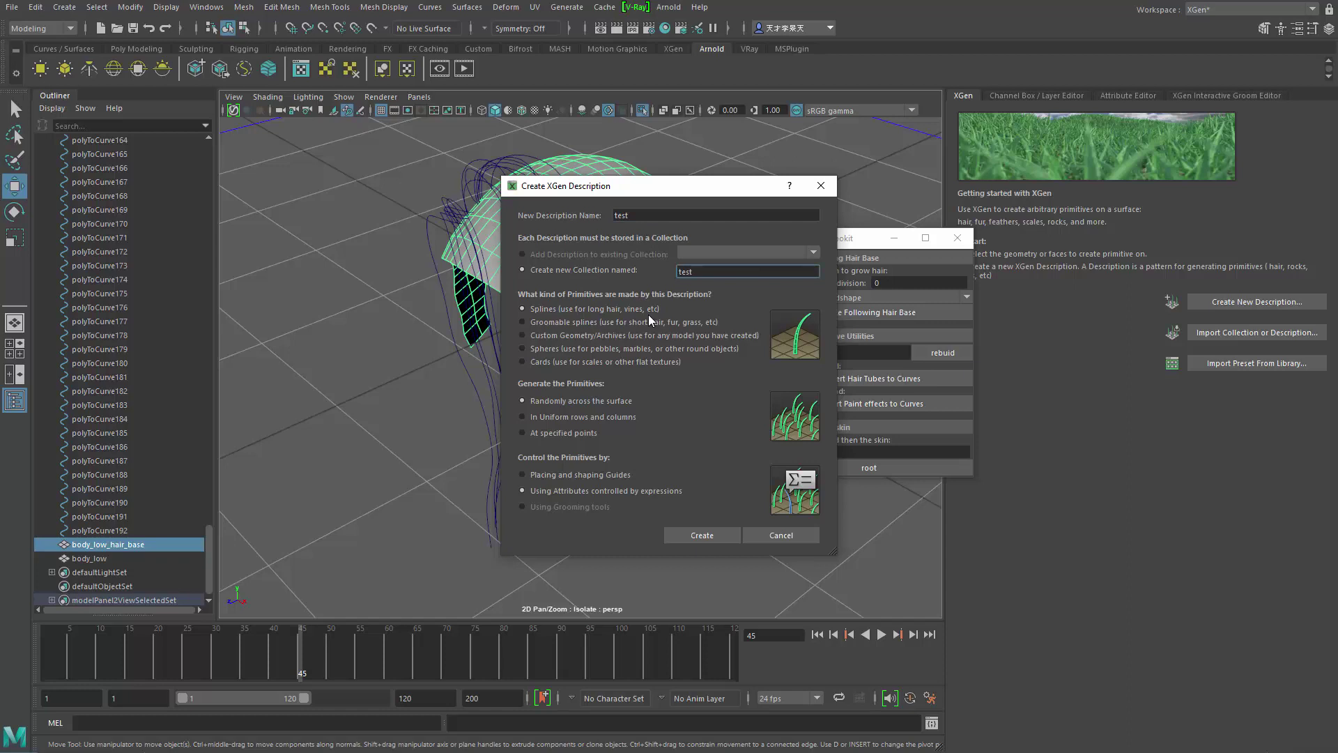
pyautogui.write('_clo')
pyautogui.click(574, 478)
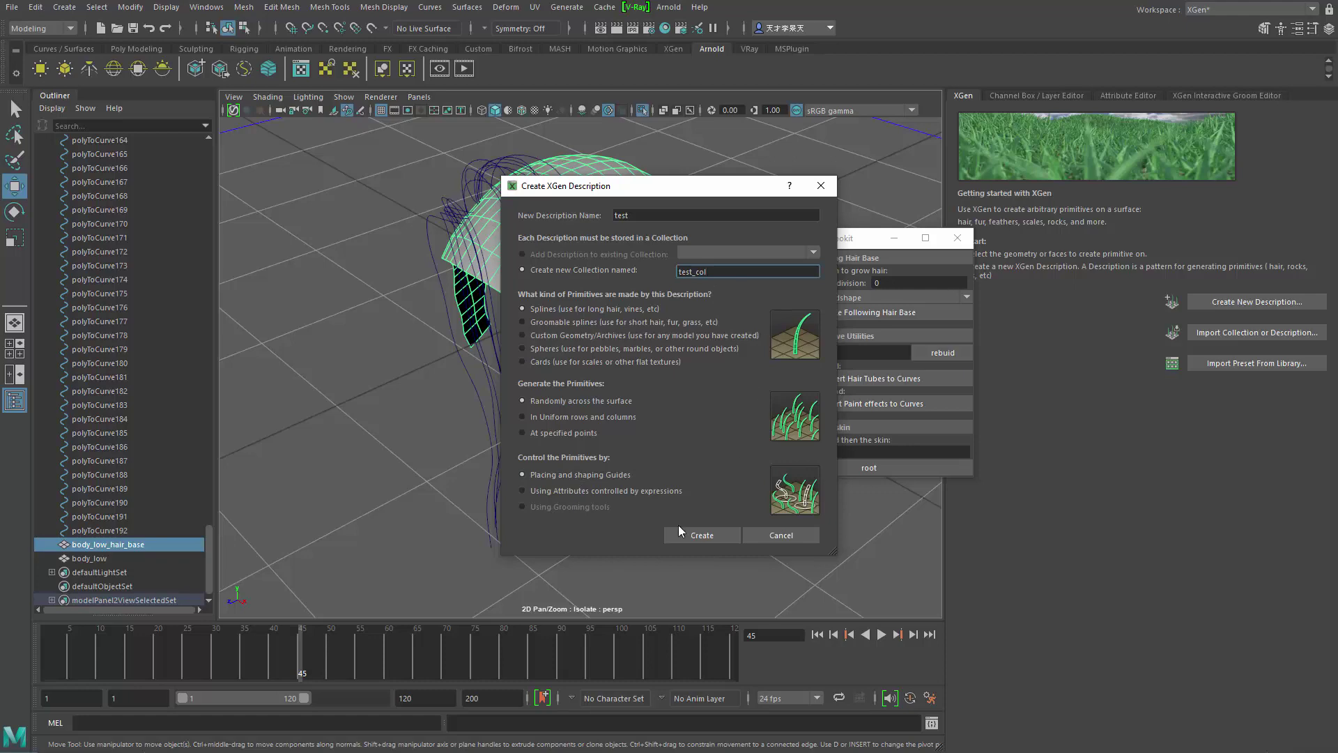
pyautogui.click(702, 535)
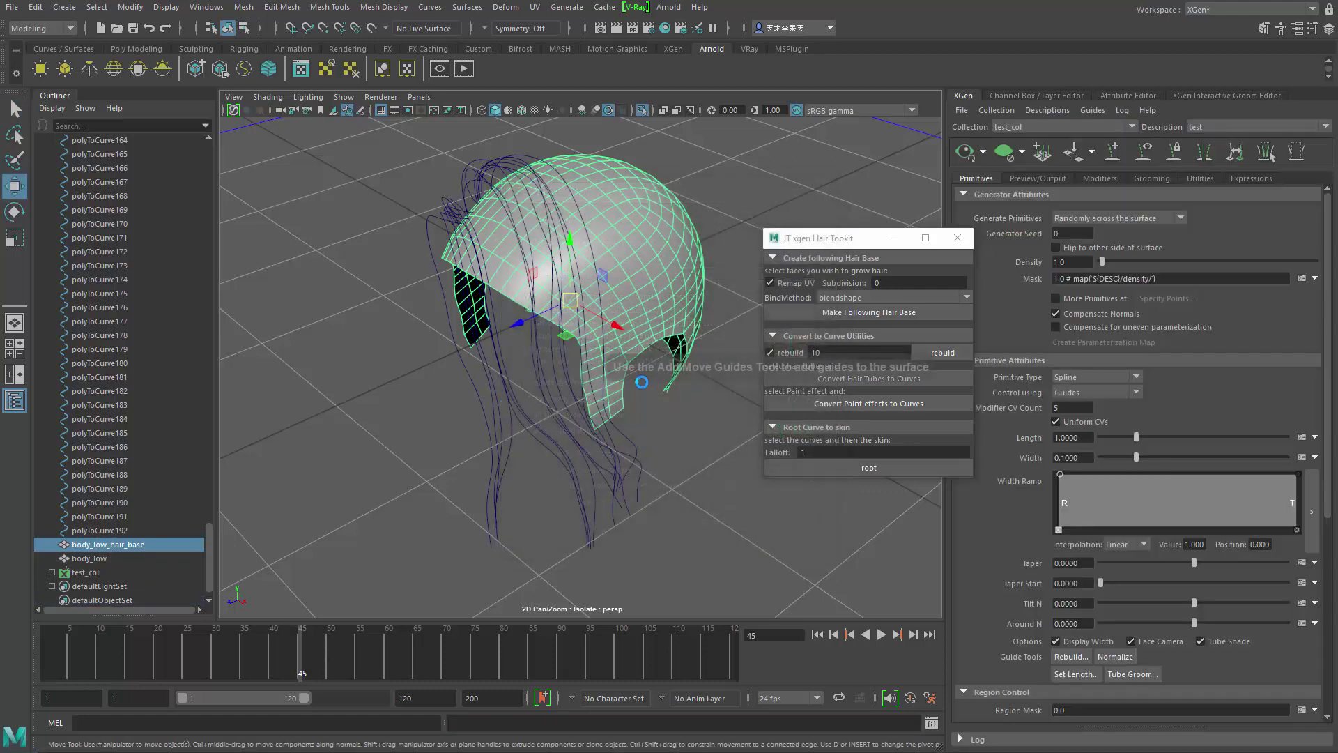
# - Select the fringe curves and convert them to XGen guides in the test description, with Delete Curves enabled
pyautogui.keyDown('alt'); pyautogui.moveTo(446, 474); pyautogui.dragTo(551, 481); pyautogui.keyUp('alt')
pyautogui.press('q')
pyautogui.moveTo(464, 553); pyautogui.dragTo(703, 453)
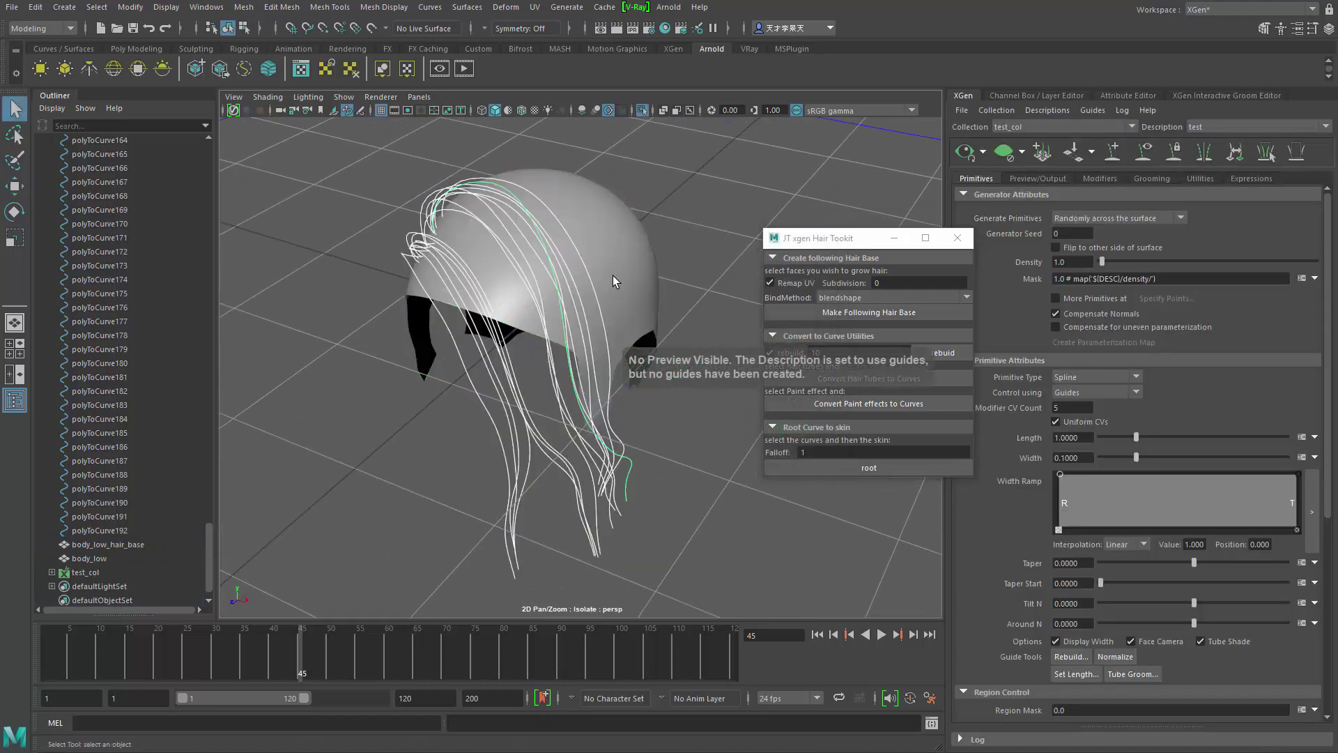
pyautogui.keyDown('alt'); pyautogui.moveTo(613, 275); pyautogui.dragTo(509, 279); pyautogui.keyUp('alt')
pyautogui.click(1200, 180)
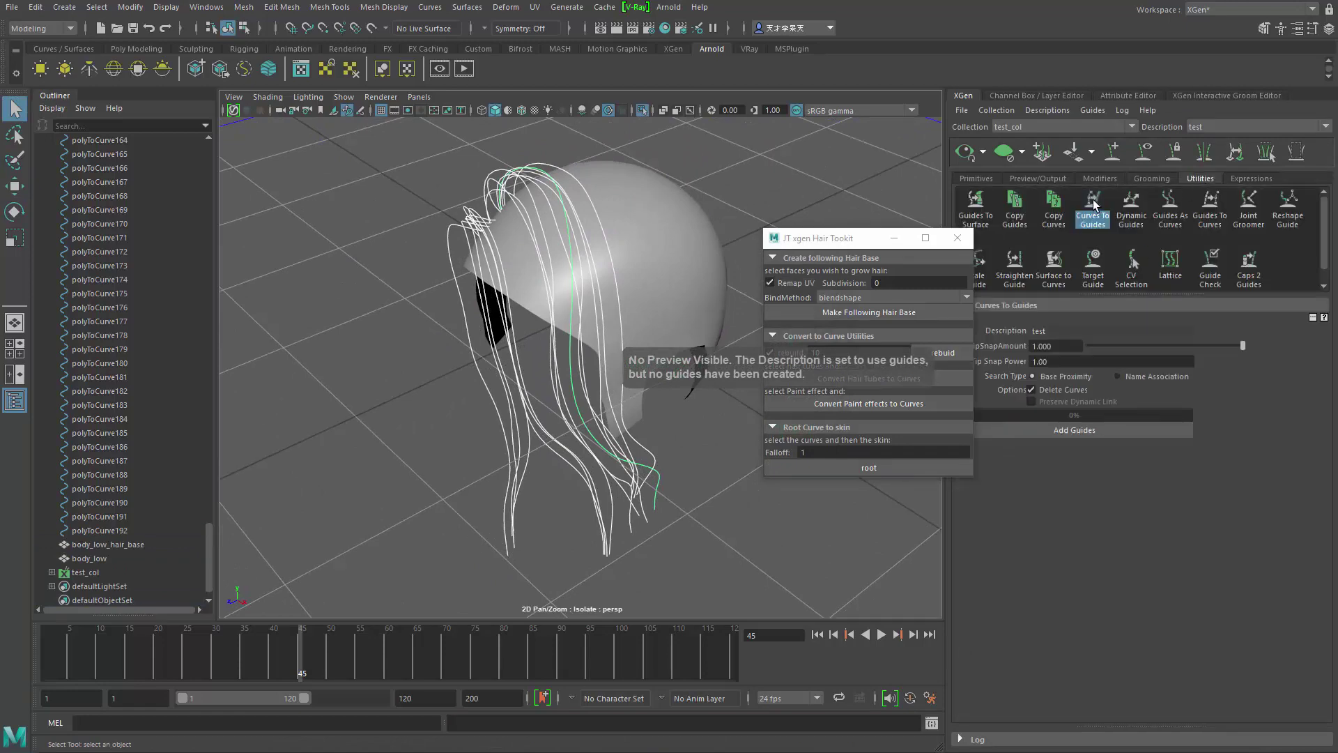
pyautogui.moveTo(860, 238); pyautogui.dragTo(693, 372)
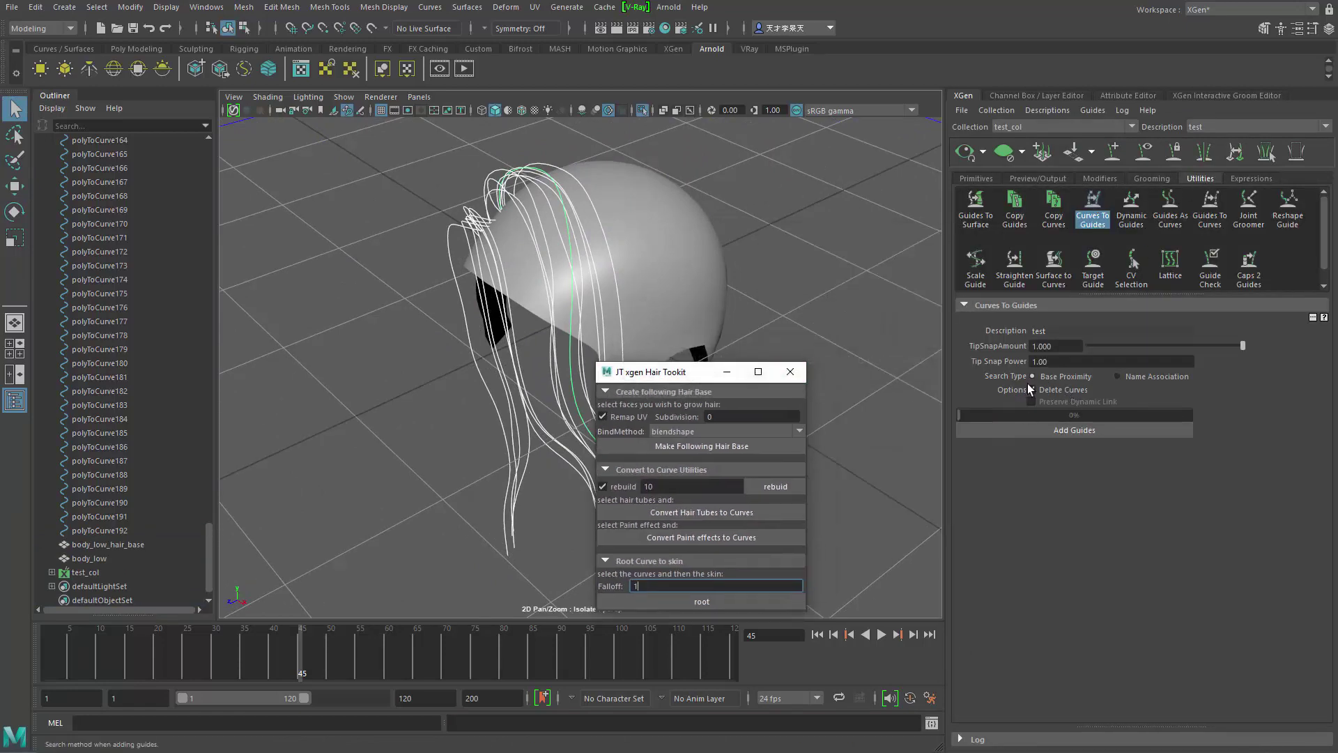
pyautogui.click(1055, 427)
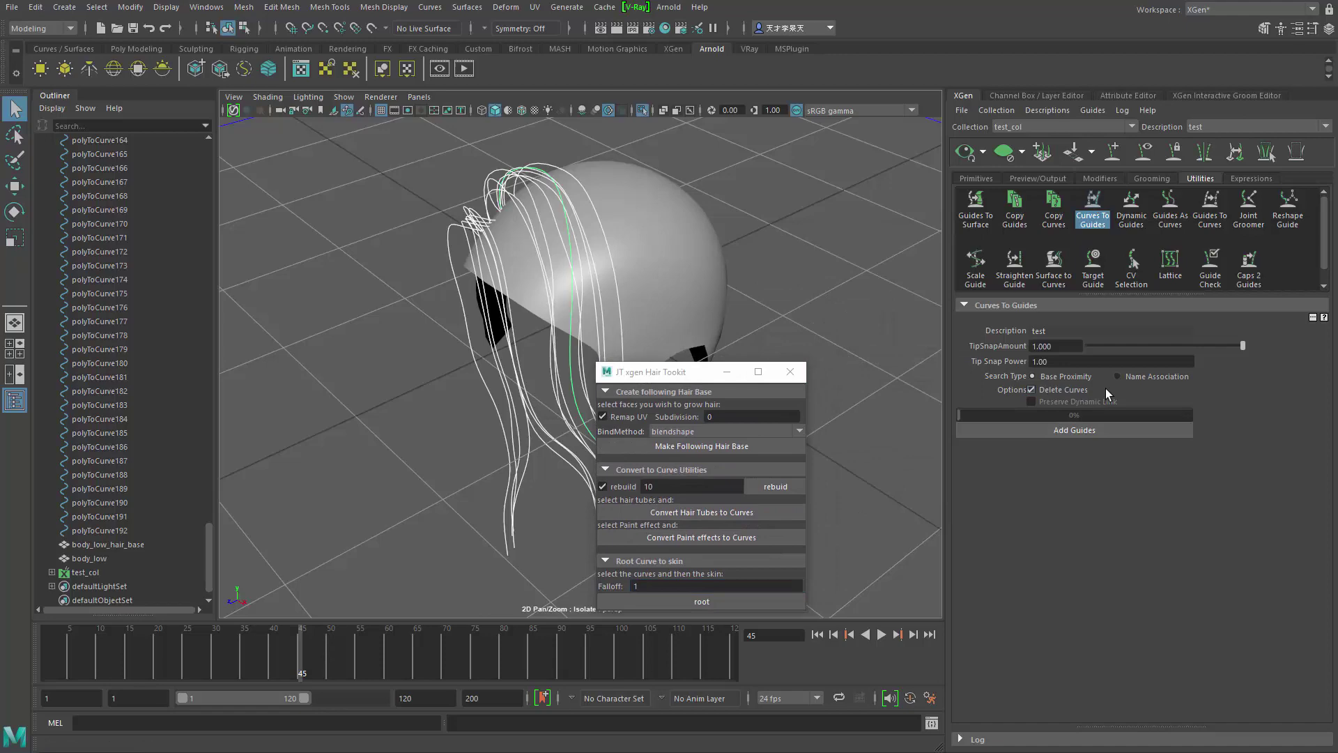
pyautogui.click(1076, 431)
# - Examine the converted fringe guides on the scalp from several angles and toggle their visibility
pyautogui.moveTo(587, 264)
pyautogui.keyDown('alt'); pyautogui.mouseDown()
pyautogui.moveTo(786, 257)
pyautogui.moveTo(669, 144)
pyautogui.moveTo(567, 323)
pyautogui.moveTo(572, 291)
pyautogui.moveTo(541, 328)
pyautogui.moveTo(487, 325)
pyautogui.moveTo(729, 263)
pyautogui.moveTo(511, 242)
pyautogui.moveTo(508, 258)
pyautogui.mouseUp(); pyautogui.keyUp('alt')
pyautogui.press('4')
pyautogui.press('5')
pyautogui.click(729, 263)
pyautogui.keyDown('alt'); pyautogui.moveTo(508, 257); pyautogui.dragTo(460, 340, button='right'); pyautogui.keyUp('alt')
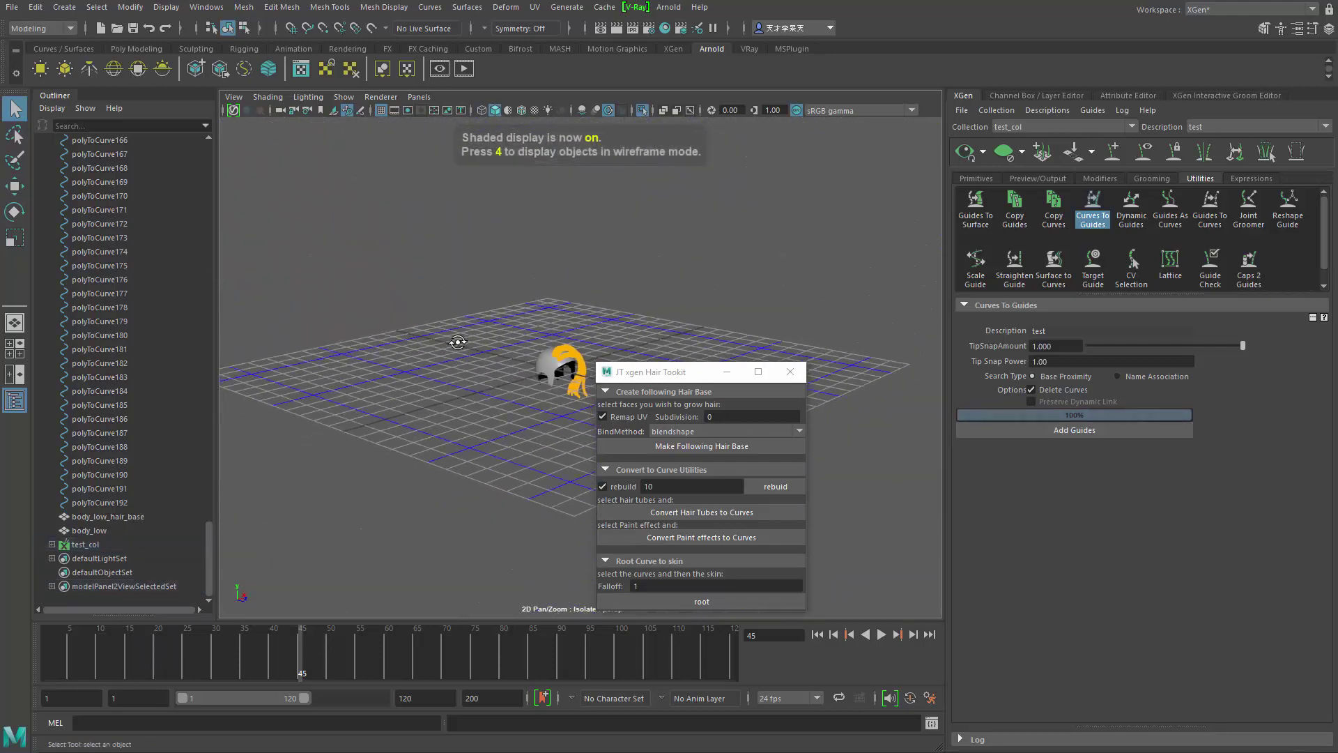
pyautogui.keyDown('alt'); pyautogui.moveTo(460, 341); pyautogui.dragTo(489, 510); pyautogui.keyUp('alt')
pyautogui.keyDown('alt'); pyautogui.moveTo(571, 230); pyautogui.dragTo(725, 390, button='right'); pyautogui.keyUp('alt')
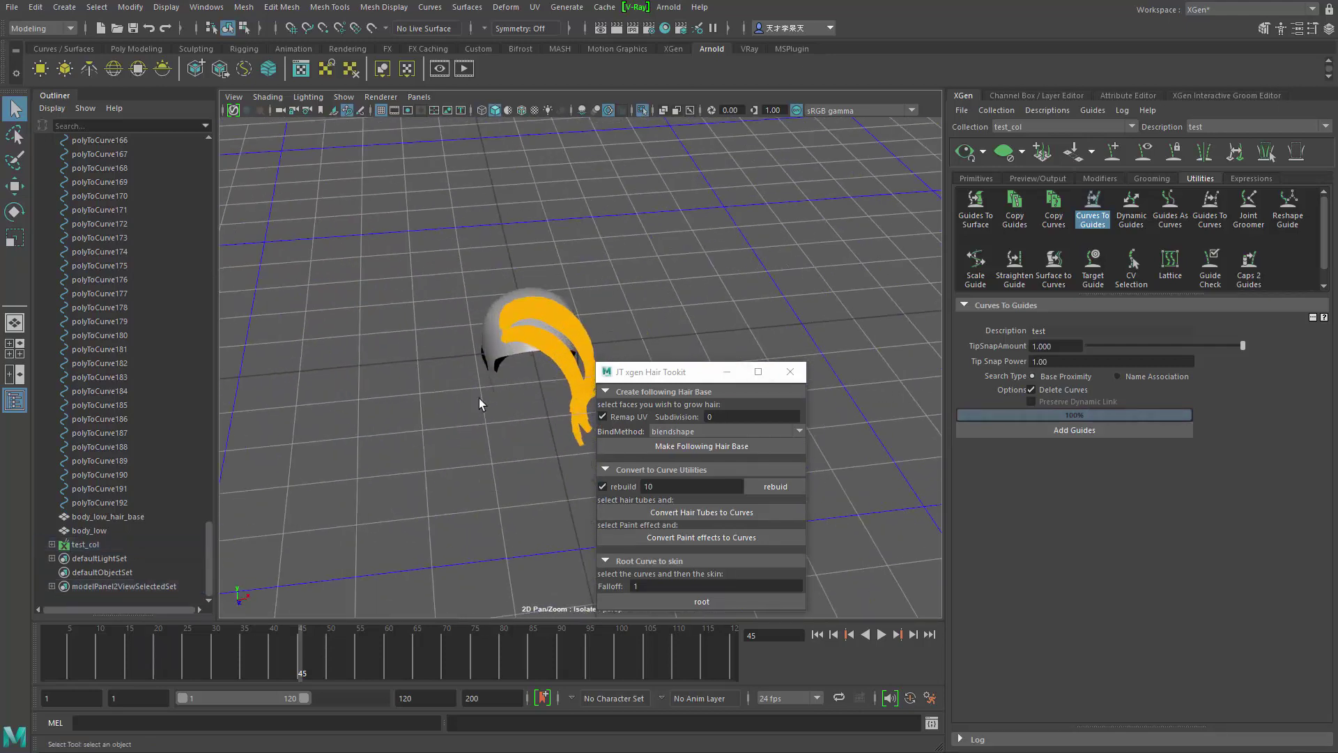
pyautogui.keyDown('alt'); pyautogui.moveTo(481, 400); pyautogui.dragTo(552, 427, button='right'); pyautogui.keyUp('alt')
pyautogui.keyDown('alt'); pyautogui.moveTo(551, 427); pyautogui.dragTo(931, 253); pyautogui.keyUp('alt')
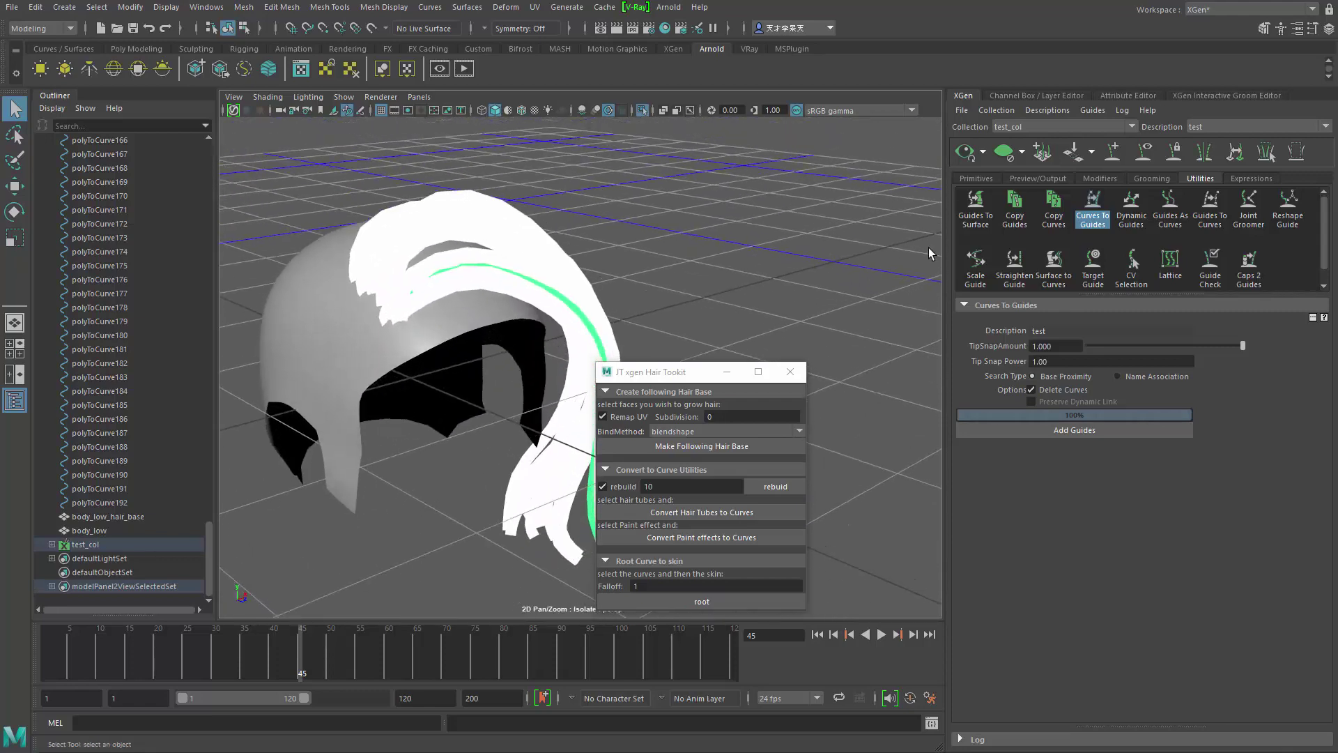
pyautogui.keyDown('alt'); pyautogui.moveTo(700, 210); pyautogui.dragTo(472, 267); pyautogui.keyUp('alt')
pyautogui.click(1145, 156)
pyautogui.click(1145, 155)
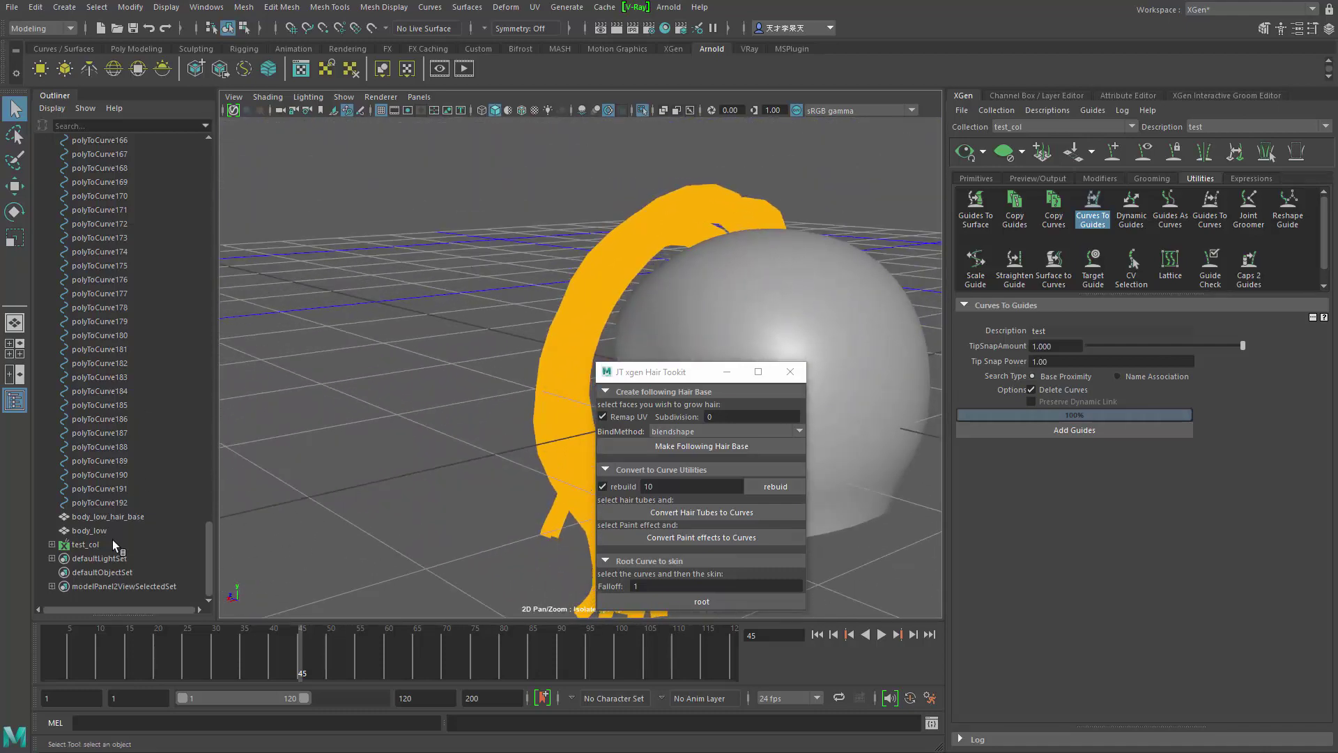
# - Hide all remaining curves from polyToCurve5 through polyToCurve192, and hide the XGen guides as well
pyautogui.scroll(20, 111, 540)
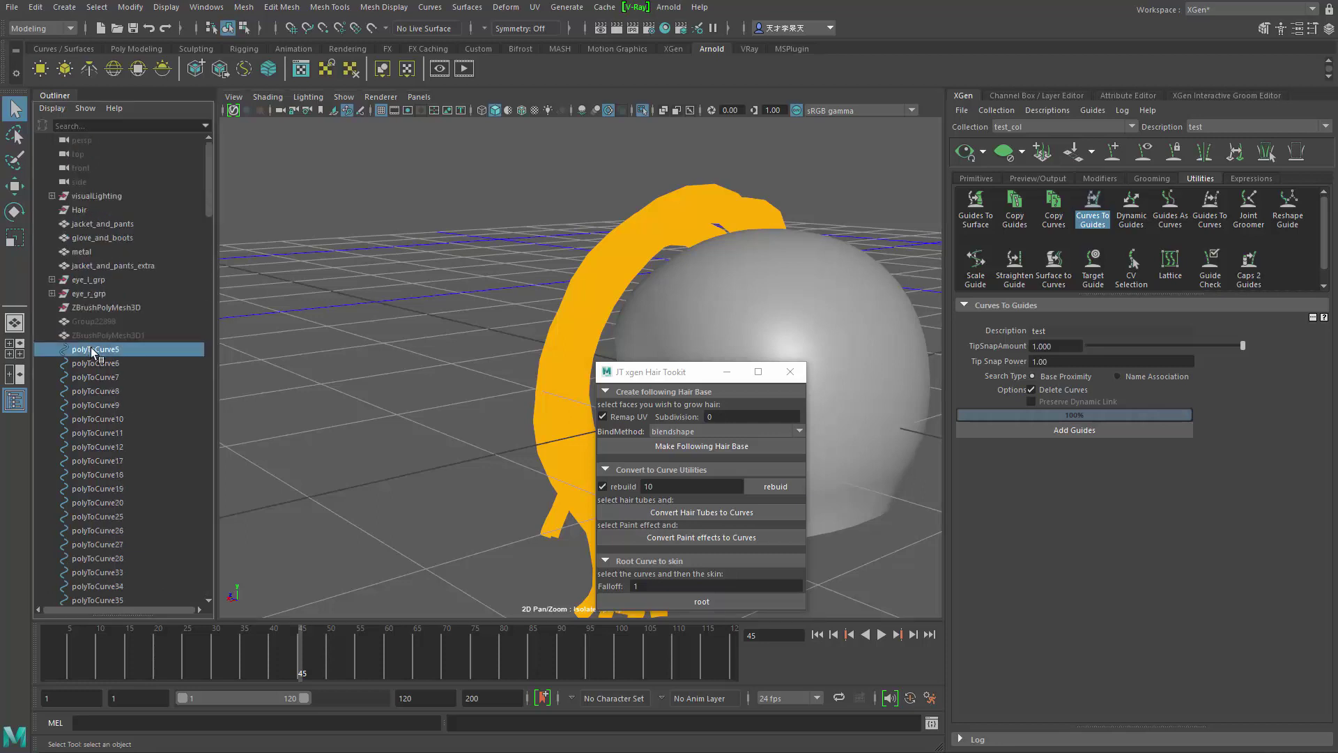
pyautogui.scroll(-20, 112, 404)
pyautogui.keyDown('shift'); pyautogui.click(111, 506); pyautogui.keyUp('shift')
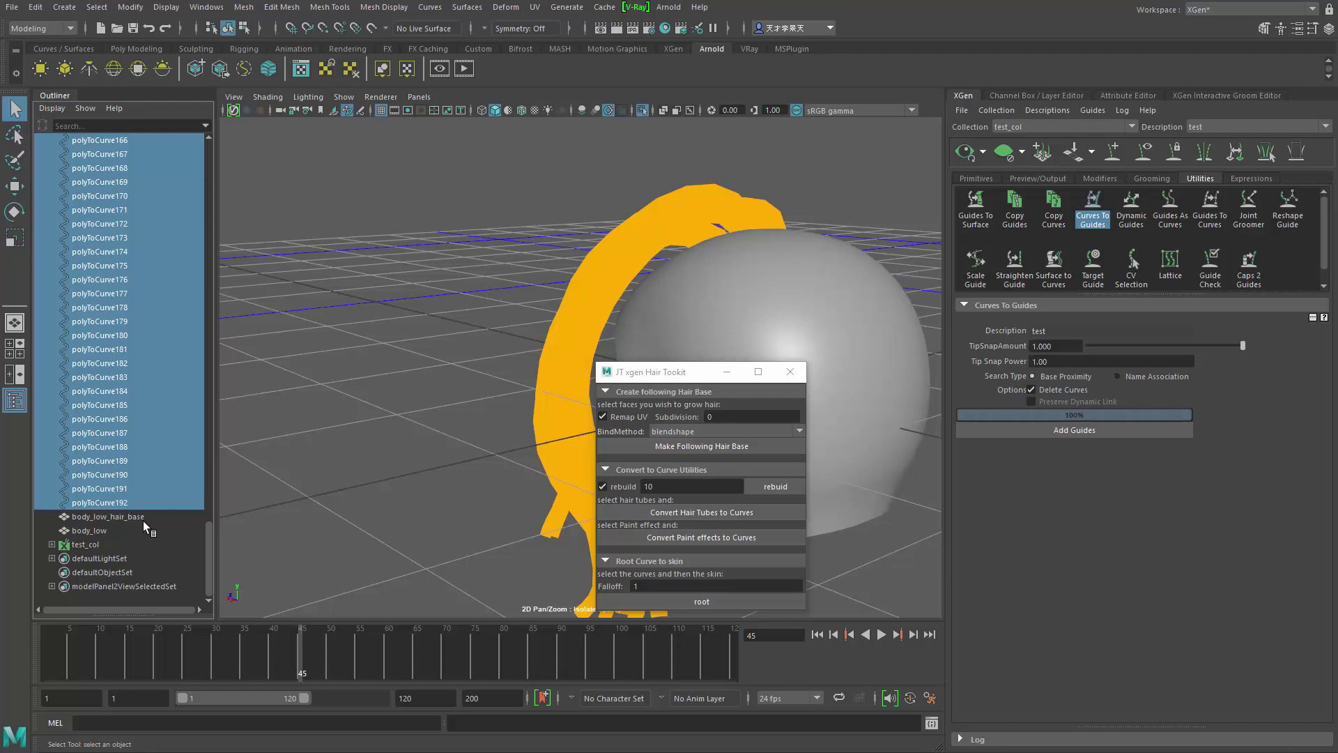
pyautogui.hotkey('ctrl', 'h')
pyautogui.scroll(5, 120, 450)
pyautogui.scroll(-2, 115, 461)
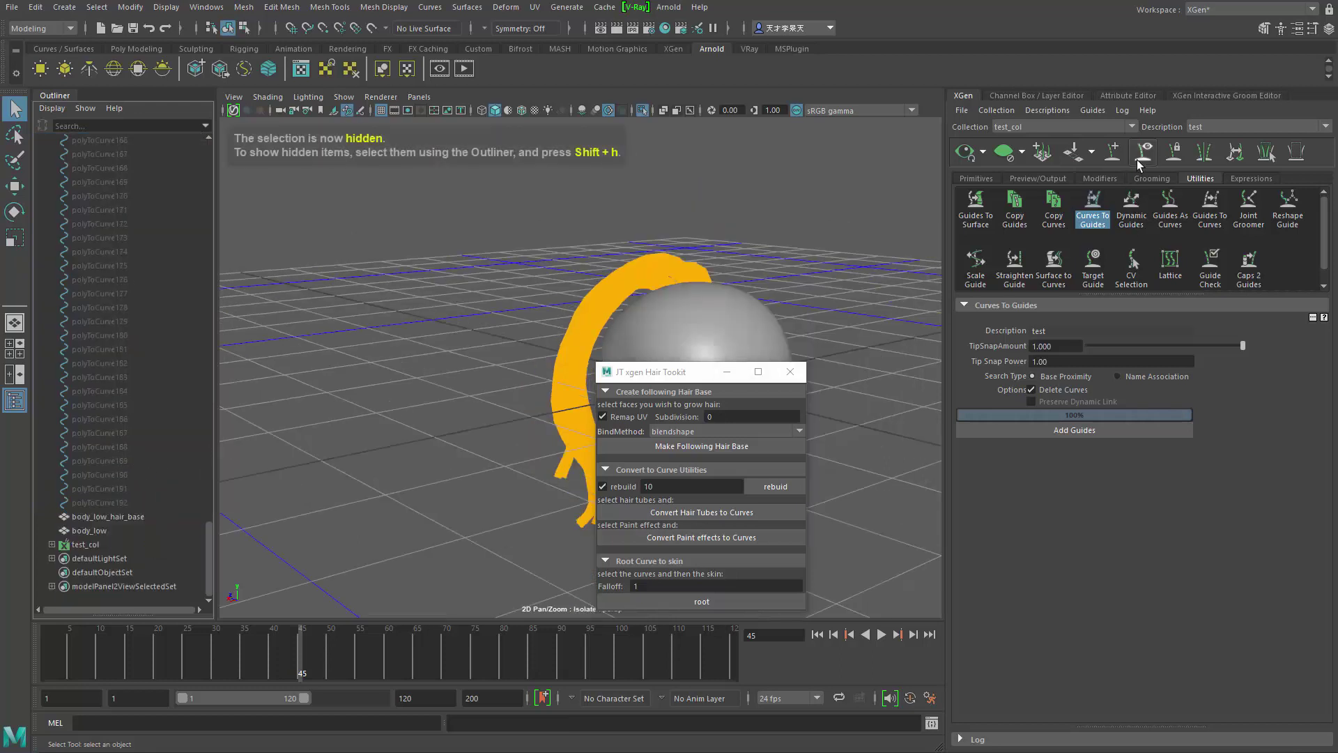
pyautogui.click(1136, 160)
# - Unhide the hair meshes ZBrushPolyMesh3D1 and Group22898 and show the full character outside isolation
pyautogui.scroll(20, 83, 353)
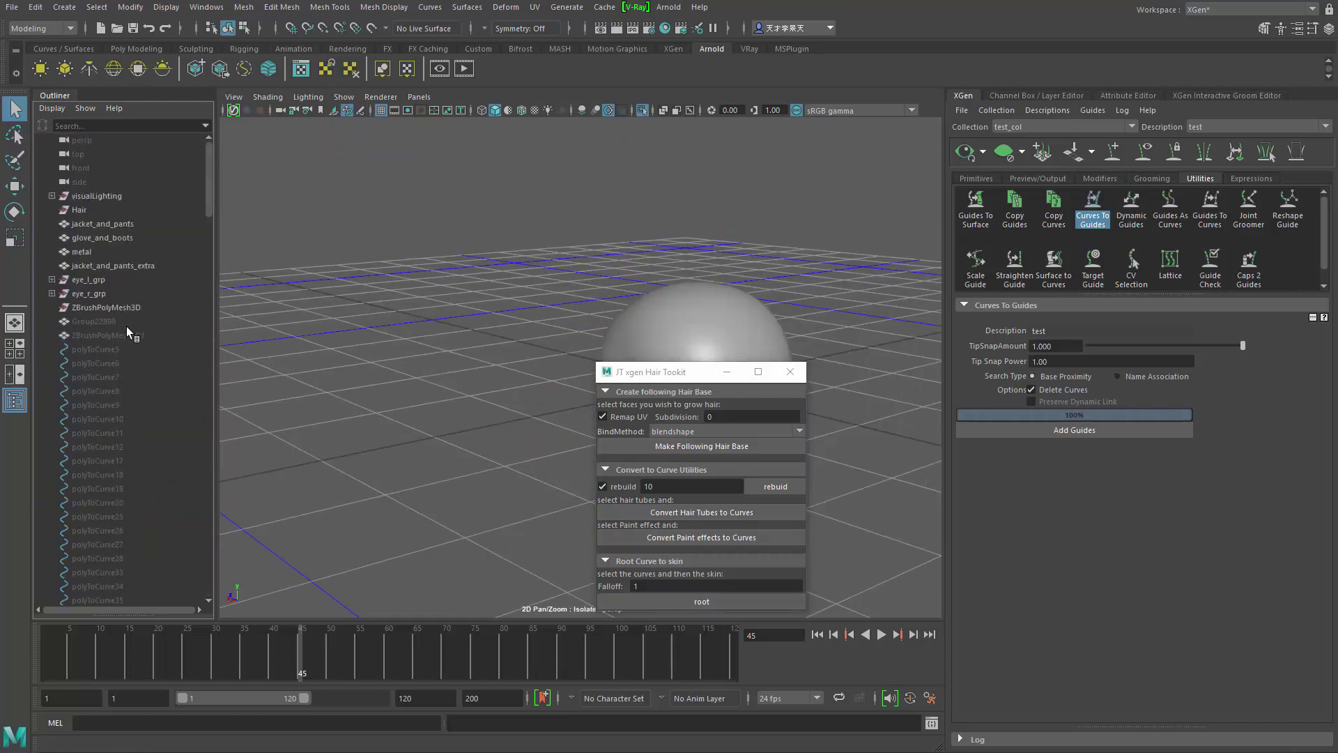
pyautogui.click(117, 336)
pyautogui.hotkey('shift', 'h')
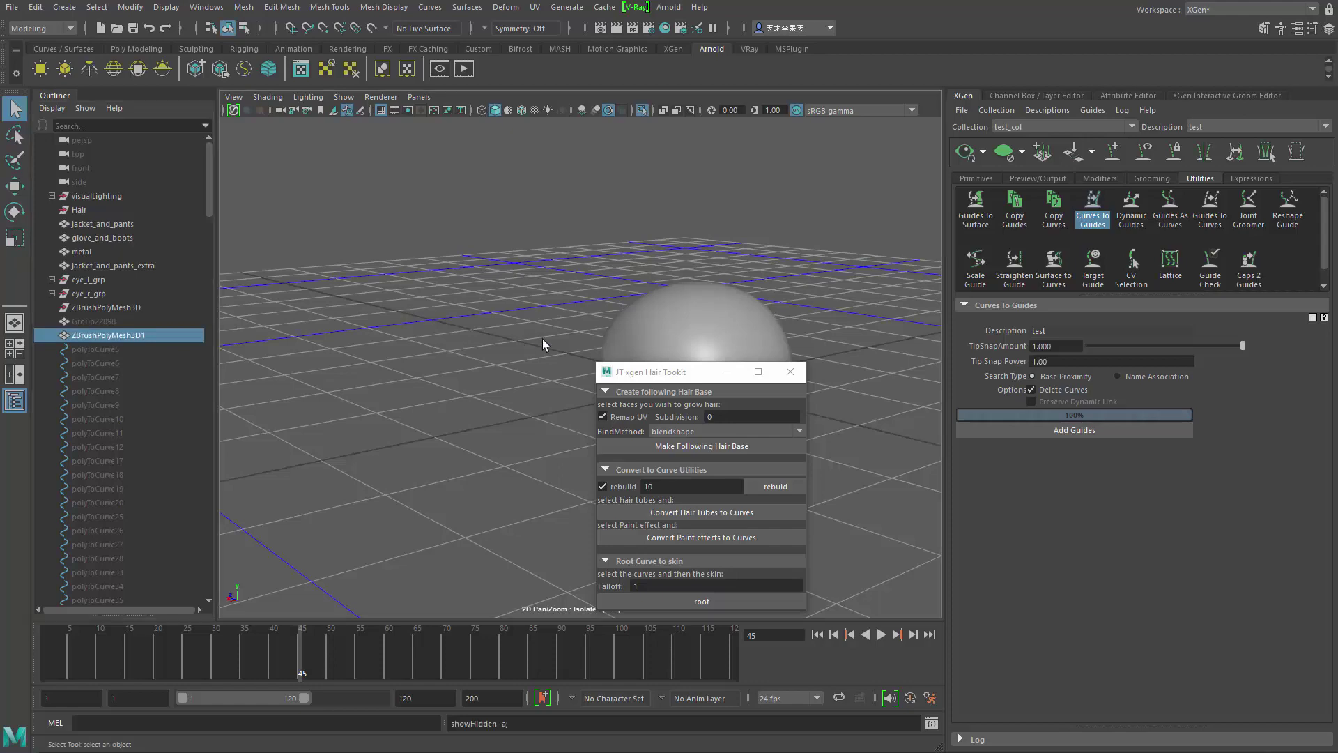
pyautogui.click(124, 322)
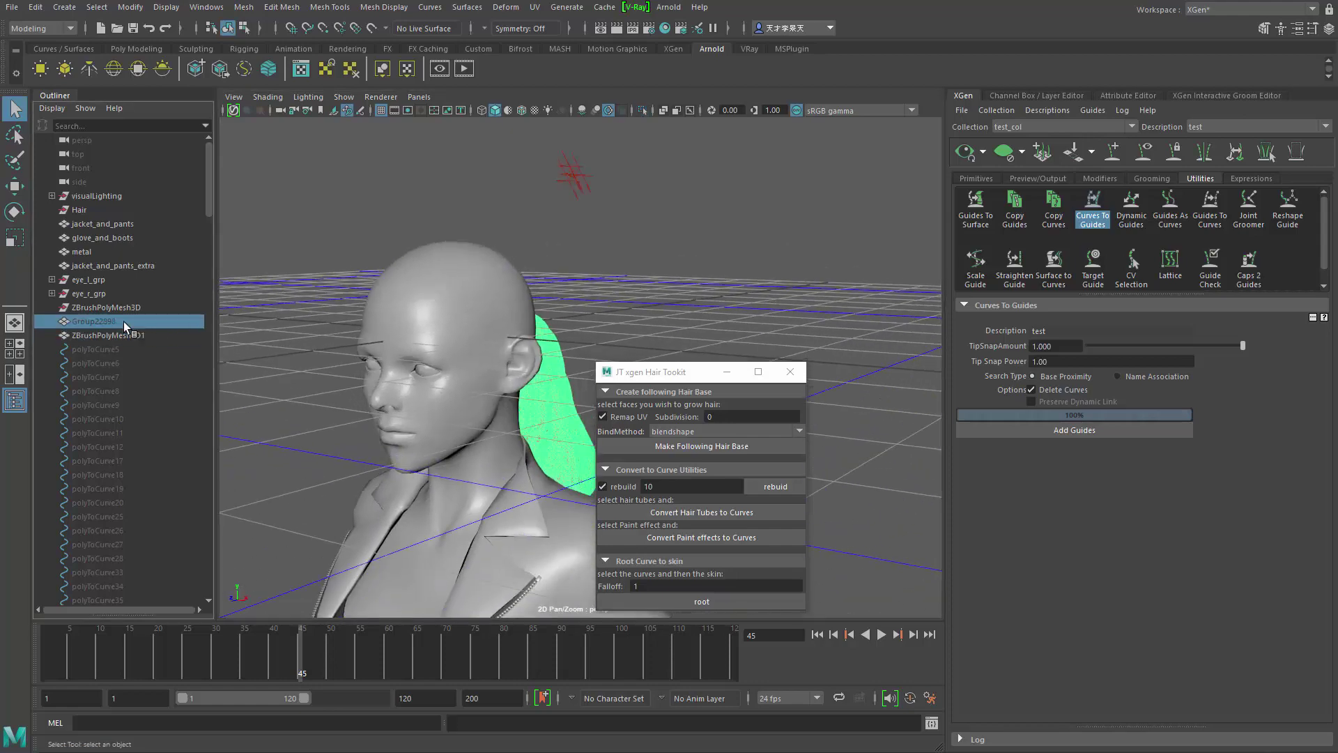
pyautogui.hotkey('shift', 'h')
pyautogui.click(563, 270)
# - Select the sculpted hair mesh Group22898 on the head
pyautogui.keyDown('alt'); pyautogui.moveTo(563, 270); pyautogui.dragTo(478, 329); pyautogui.keyUp('alt')
pyautogui.keyDown('alt'); pyautogui.moveTo(478, 328); pyautogui.dragTo(486, 283, button='right'); pyautogui.keyUp('alt')
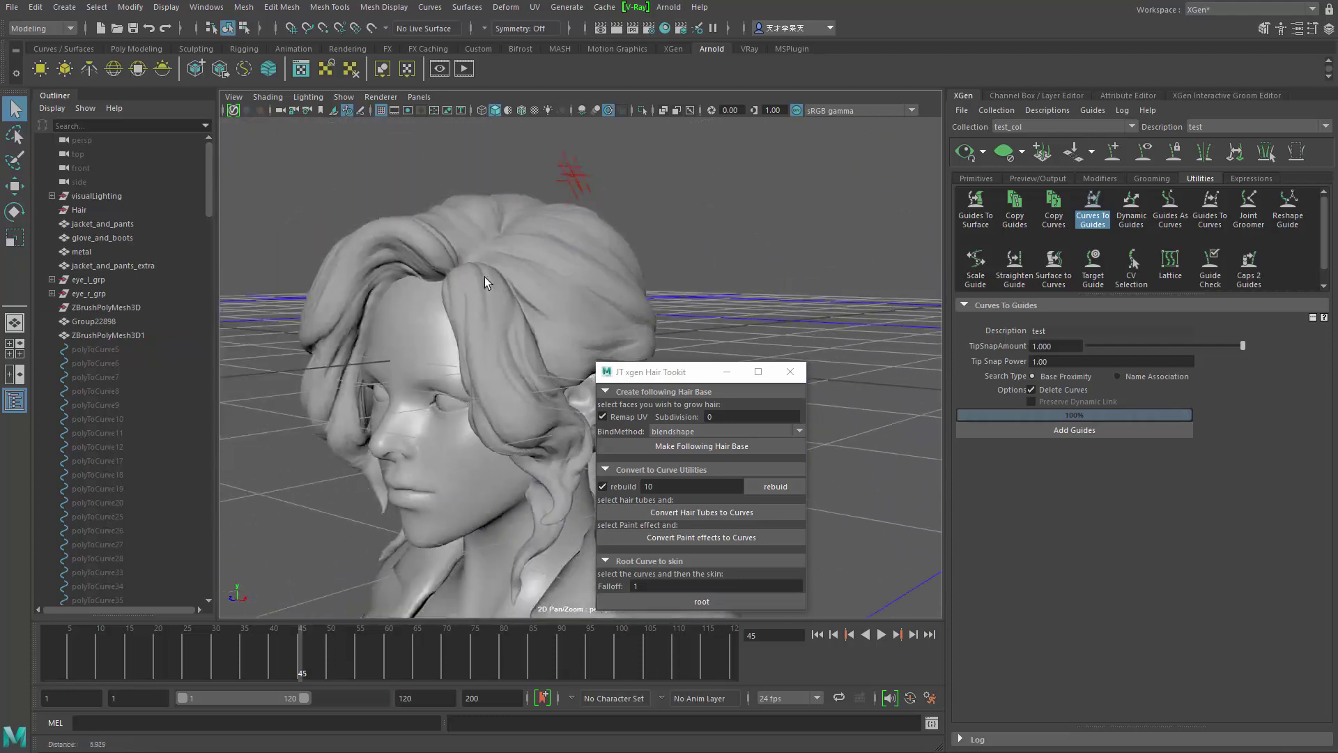
pyautogui.keyDown('alt'); pyautogui.moveTo(486, 282); pyautogui.dragTo(487, 227); pyautogui.keyUp('alt')
pyautogui.click(488, 227)
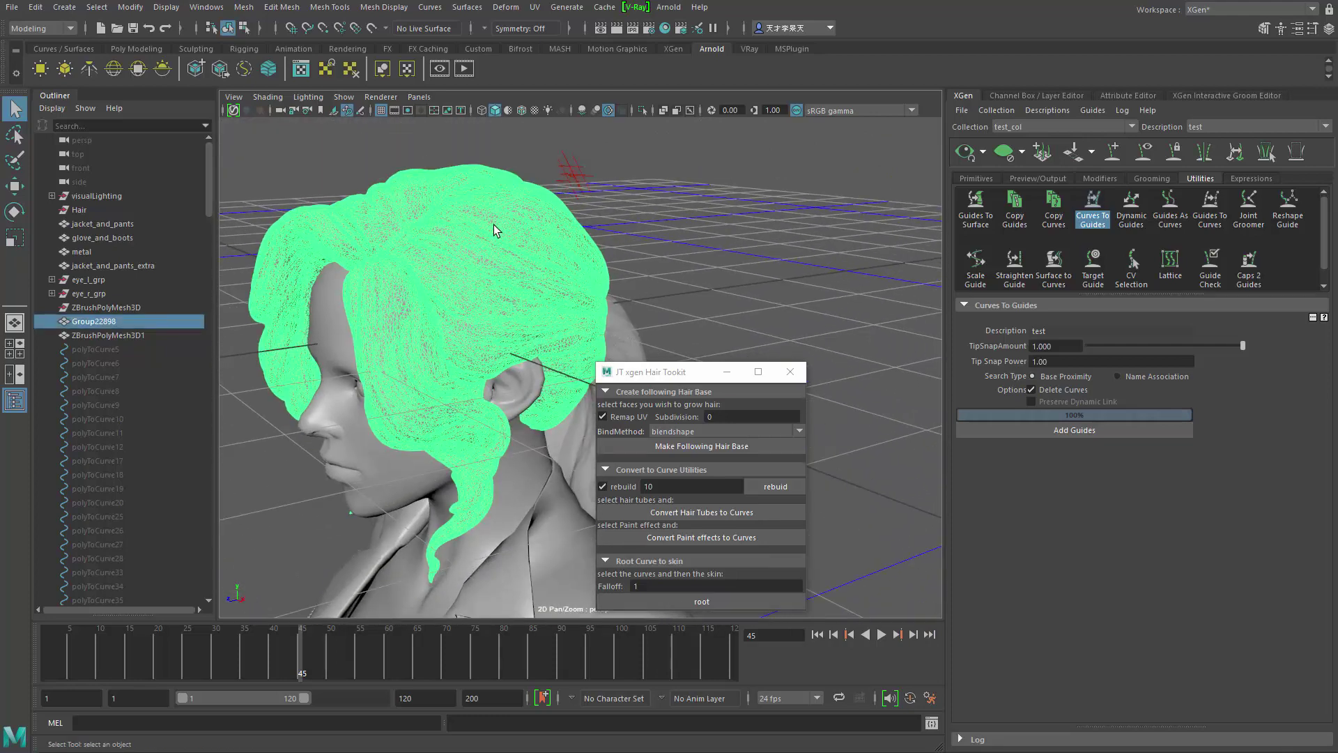
pyautogui.keyDown('alt'); pyautogui.moveTo(494, 224); pyautogui.dragTo(414, 231, button='right'); pyautogui.keyUp('alt')
pyautogui.click(528, 8)
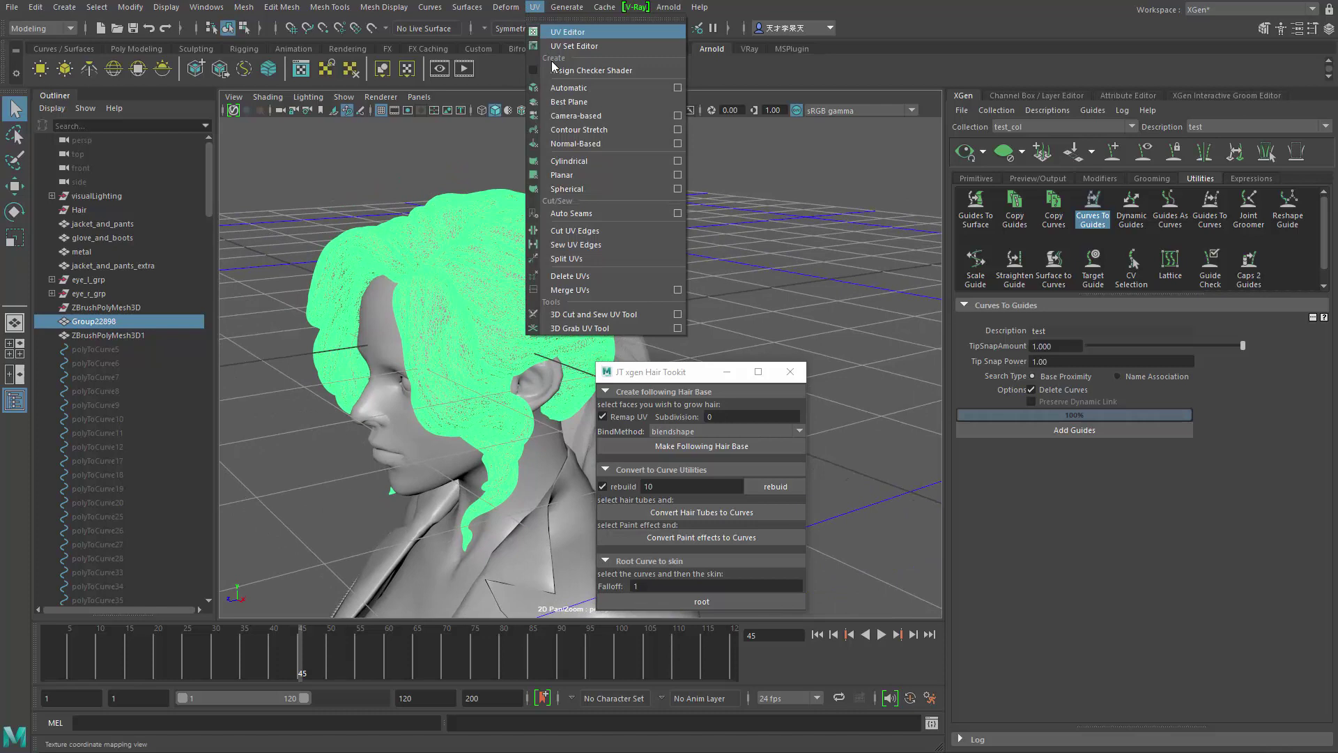
pyautogui.click(553, 81)
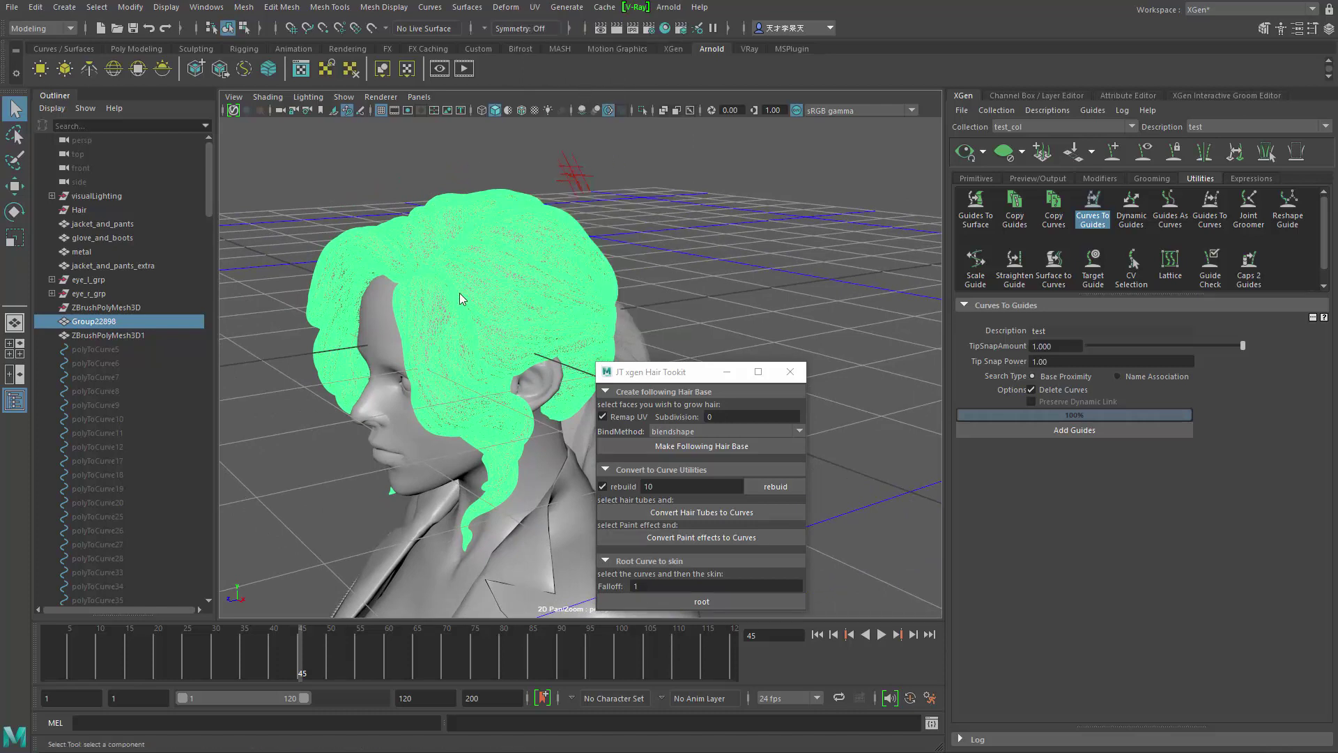
pyautogui.press('t')
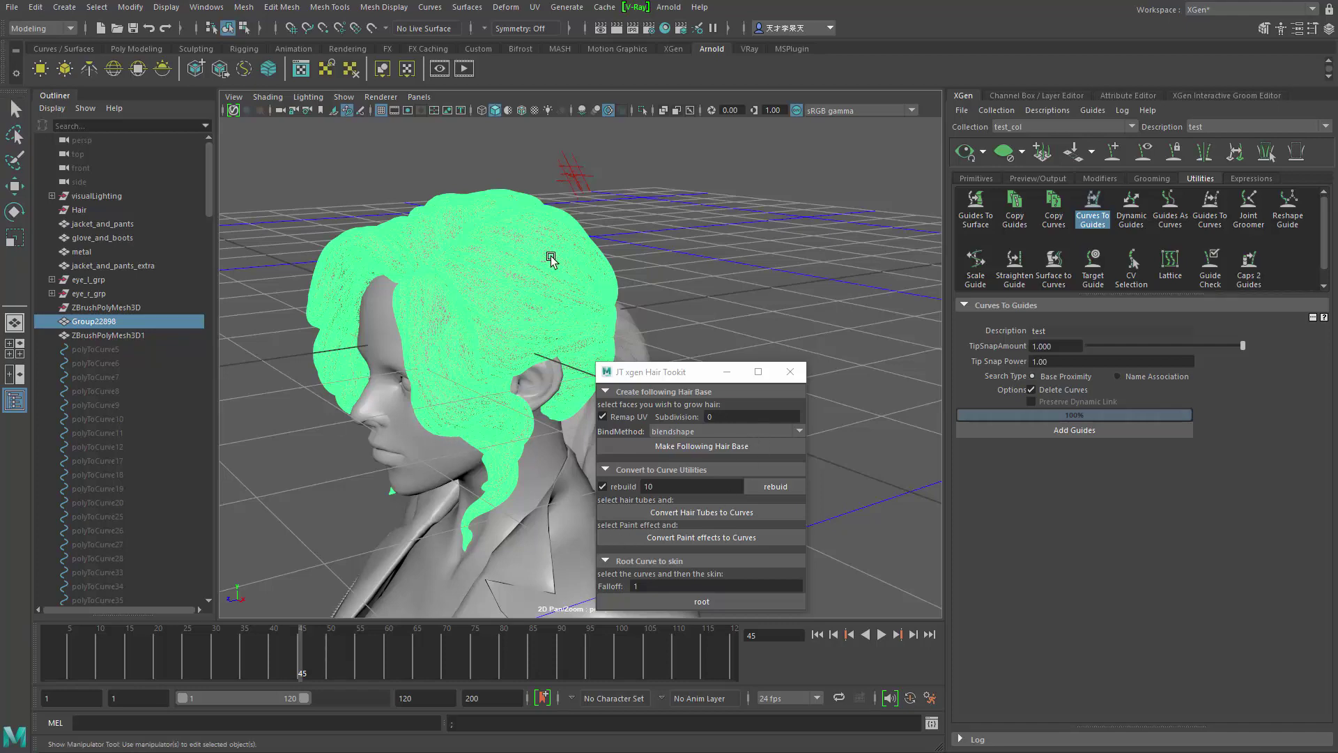
pyautogui.press('q')
# - Return Group22898 to object mode and select the whole hair mesh
pyautogui.moveTo(557, 254); pyautogui.dragTo(636, 207, button='right')
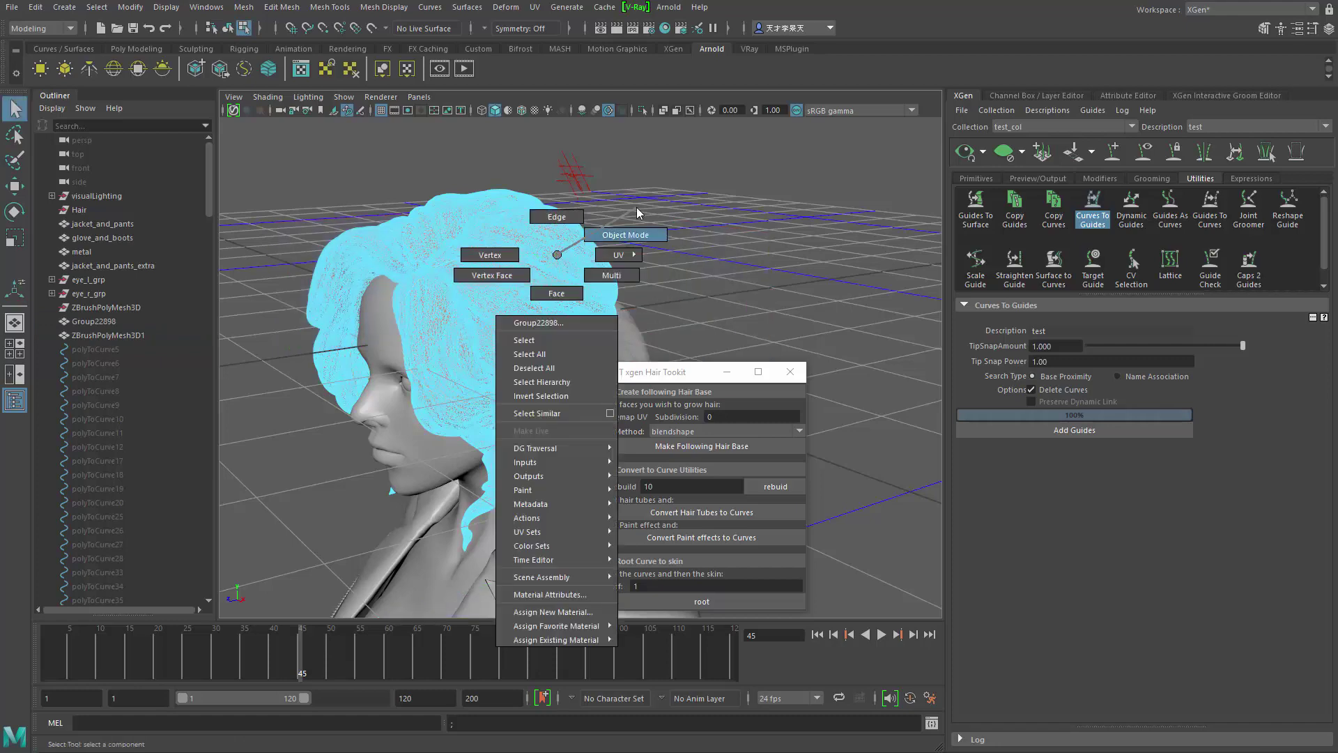
pyautogui.click(636, 208)
pyautogui.click(557, 247)
pyautogui.keyDown('alt'); pyautogui.moveTo(557, 247); pyautogui.dragTo(543, 291); pyautogui.keyUp('alt')
pyautogui.keyDown('alt'); pyautogui.moveTo(542, 291); pyautogui.dragTo(603, 267, button='right'); pyautogui.keyUp('alt')
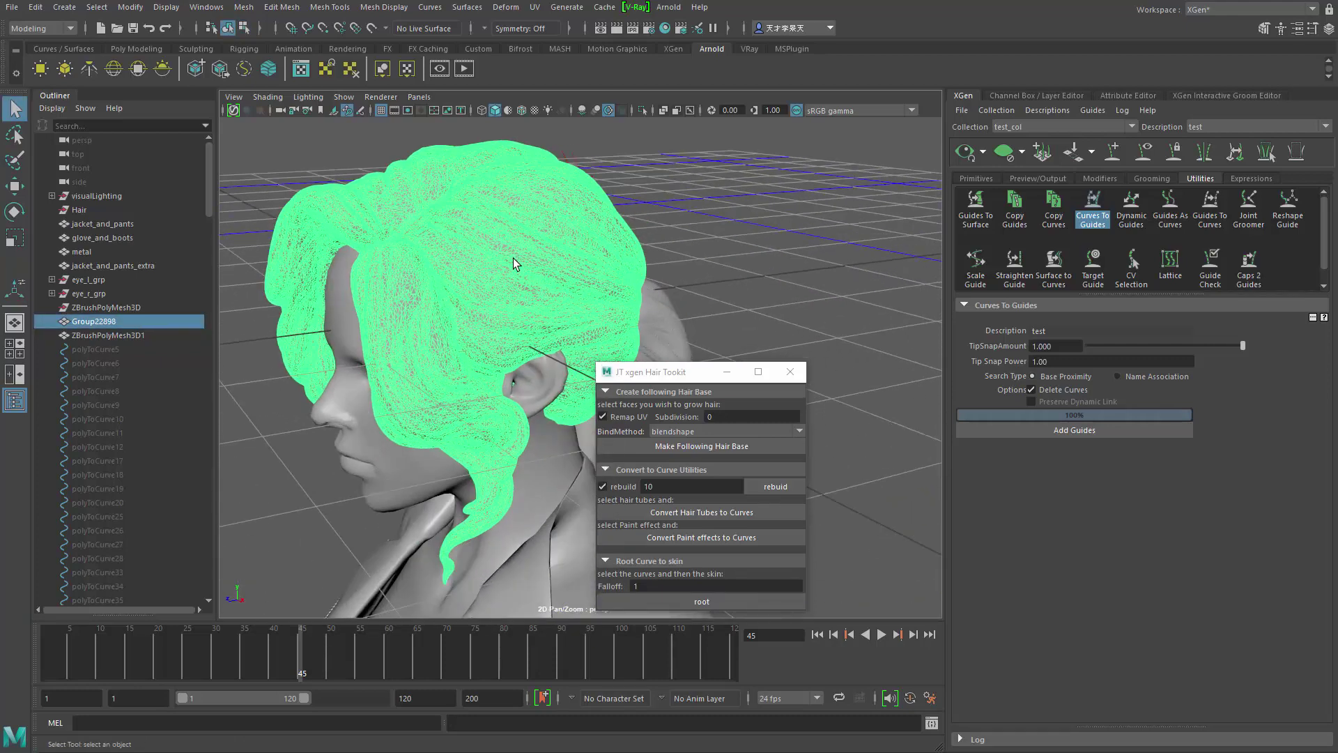
# - Make the sculpted hair mesh Group22898 paintable for Paint Effects
pyautogui.keyDown('alt'); pyautogui.moveTo(513, 259); pyautogui.dragTo(488, 202); pyautogui.keyUp('alt')
pyautogui.click(762, 215)
pyautogui.moveTo(540, 274)
pyautogui.keyDown('alt'); pyautogui.mouseDown()
pyautogui.moveTo(717, 272)
pyautogui.moveTo(547, 249)
pyautogui.mouseUp(); pyautogui.keyUp('alt')
pyautogui.keyDown('alt'); pyautogui.moveTo(547, 248); pyautogui.dragTo(531, 260, button='middle'); pyautogui.keyUp('alt')
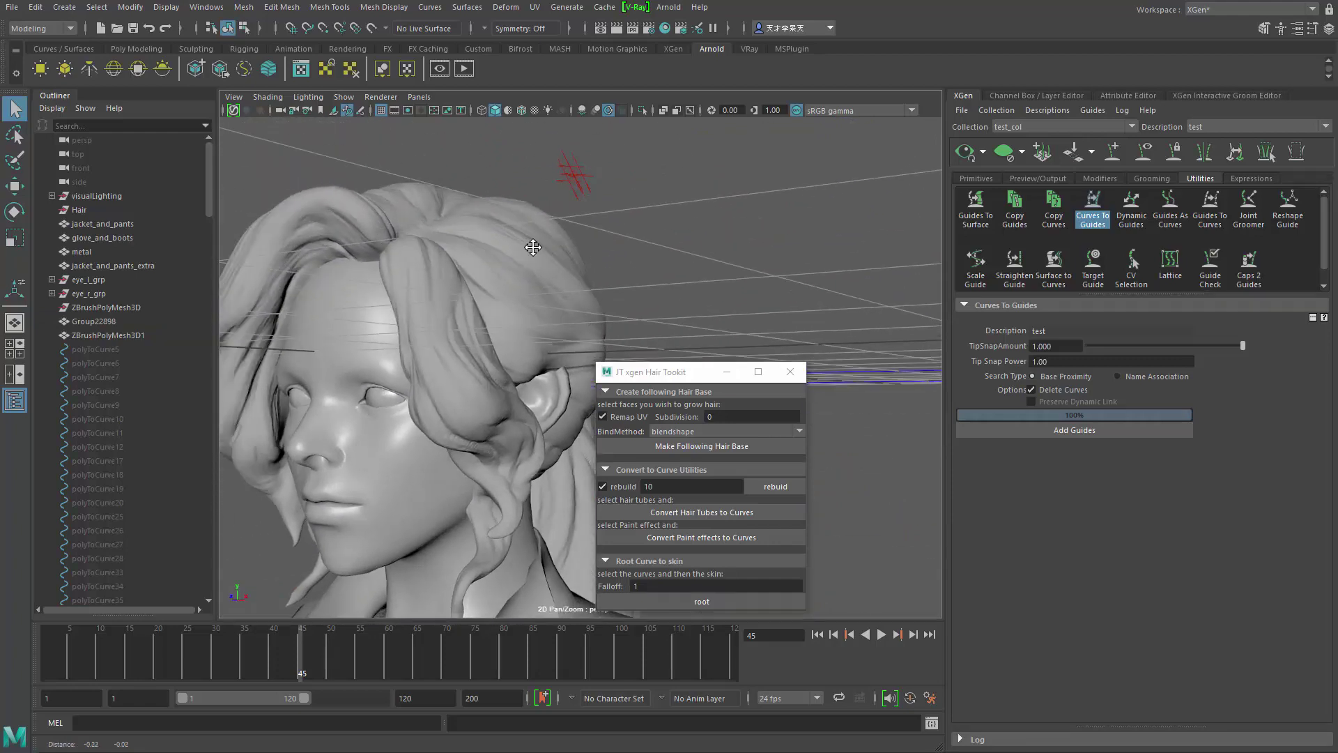
pyautogui.keyDown('alt'); pyautogui.moveTo(532, 260); pyautogui.dragTo(484, 212, button='right'); pyautogui.keyUp('alt')
pyautogui.keyDown('alt'); pyautogui.moveTo(484, 212); pyautogui.dragTo(513, 192, button='middle'); pyautogui.keyUp('alt')
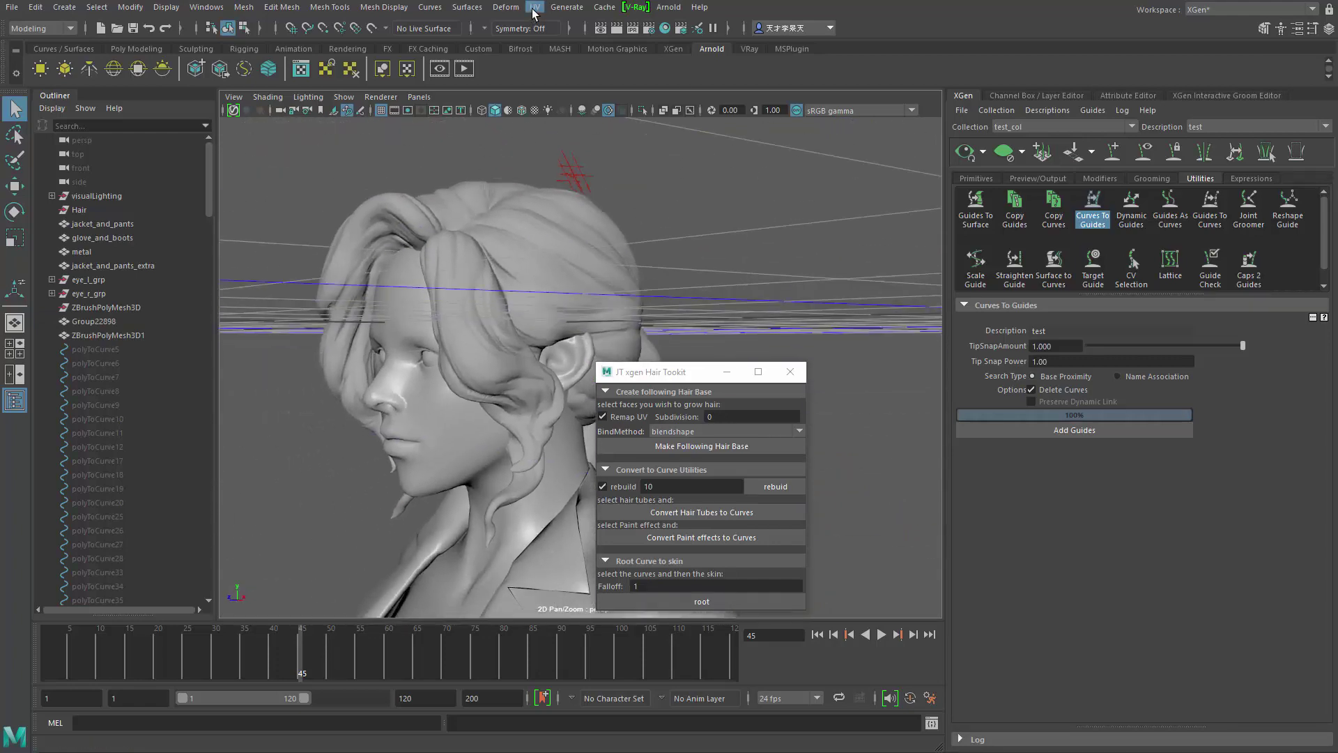
pyautogui.click(535, 10)
pyautogui.moveTo(568, 9)
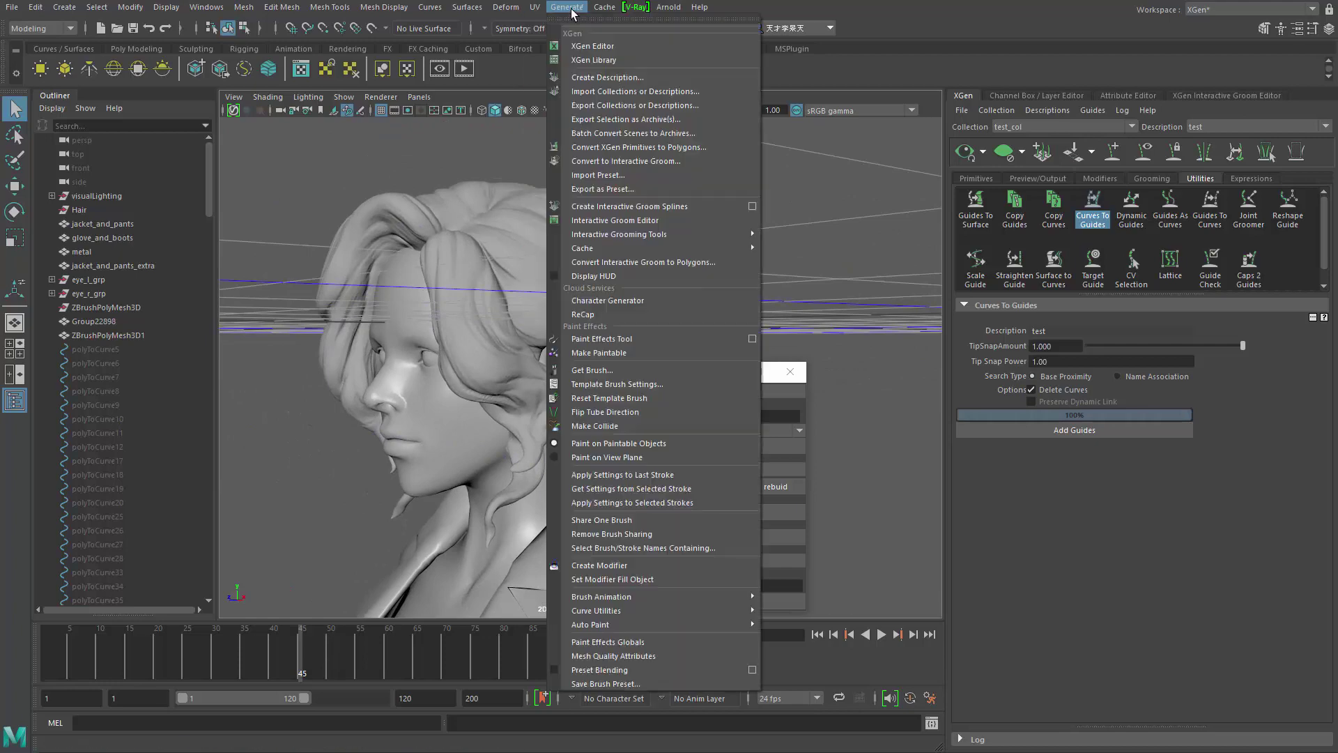
pyautogui.click(488, 249)
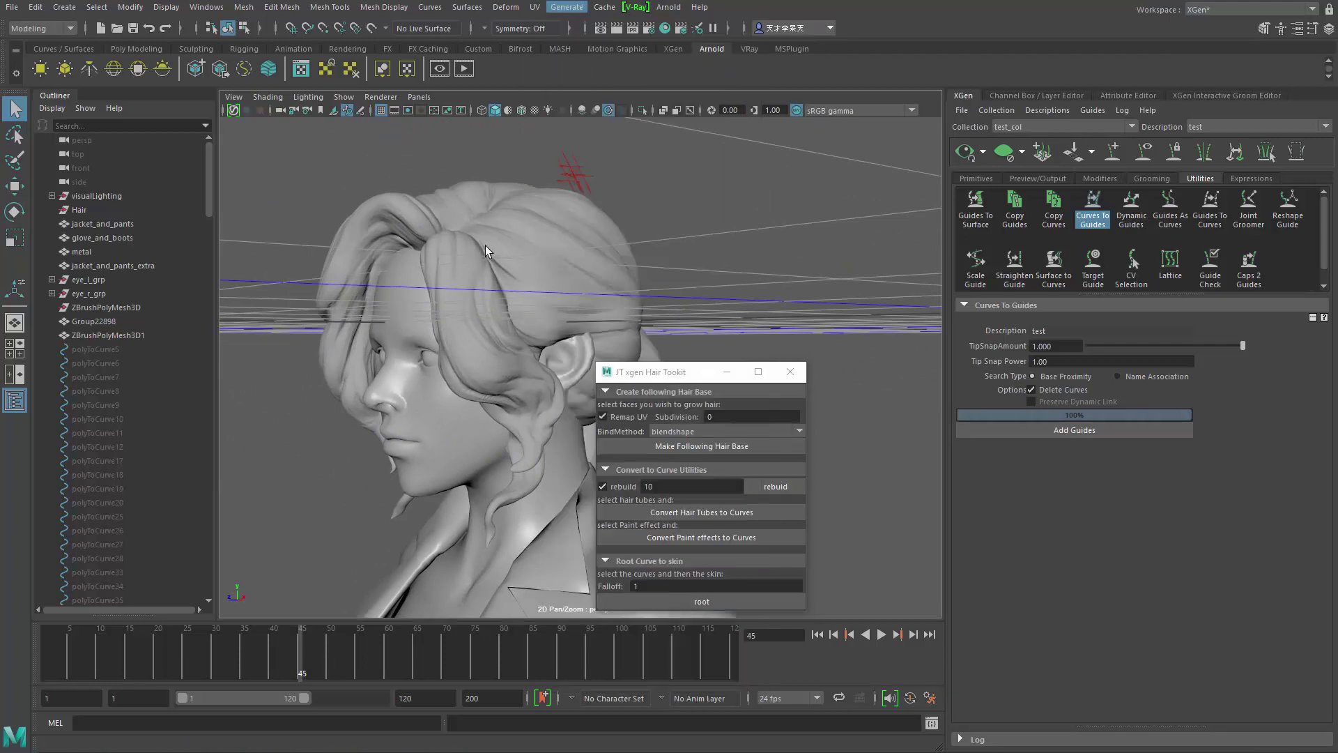
pyautogui.click(561, 8)
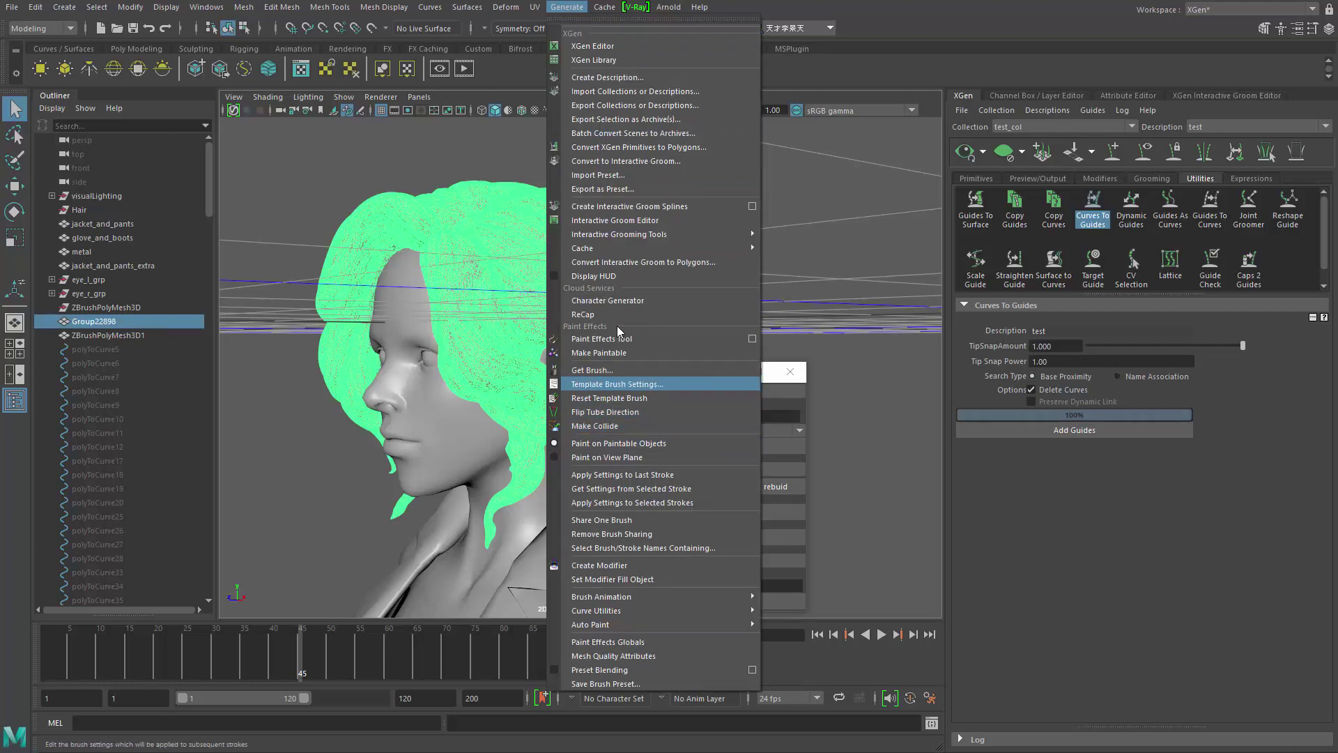
pyautogui.click(607, 354)
# - With the Paint Effects Tool, paint three strokes along one side of the hair, between the hair's outer area and the ponytail base
pyautogui.keyDown('alt'); pyautogui.moveTo(516, 262); pyautogui.dragTo(579, 60); pyautogui.keyUp('alt')
pyautogui.click(568, 7)
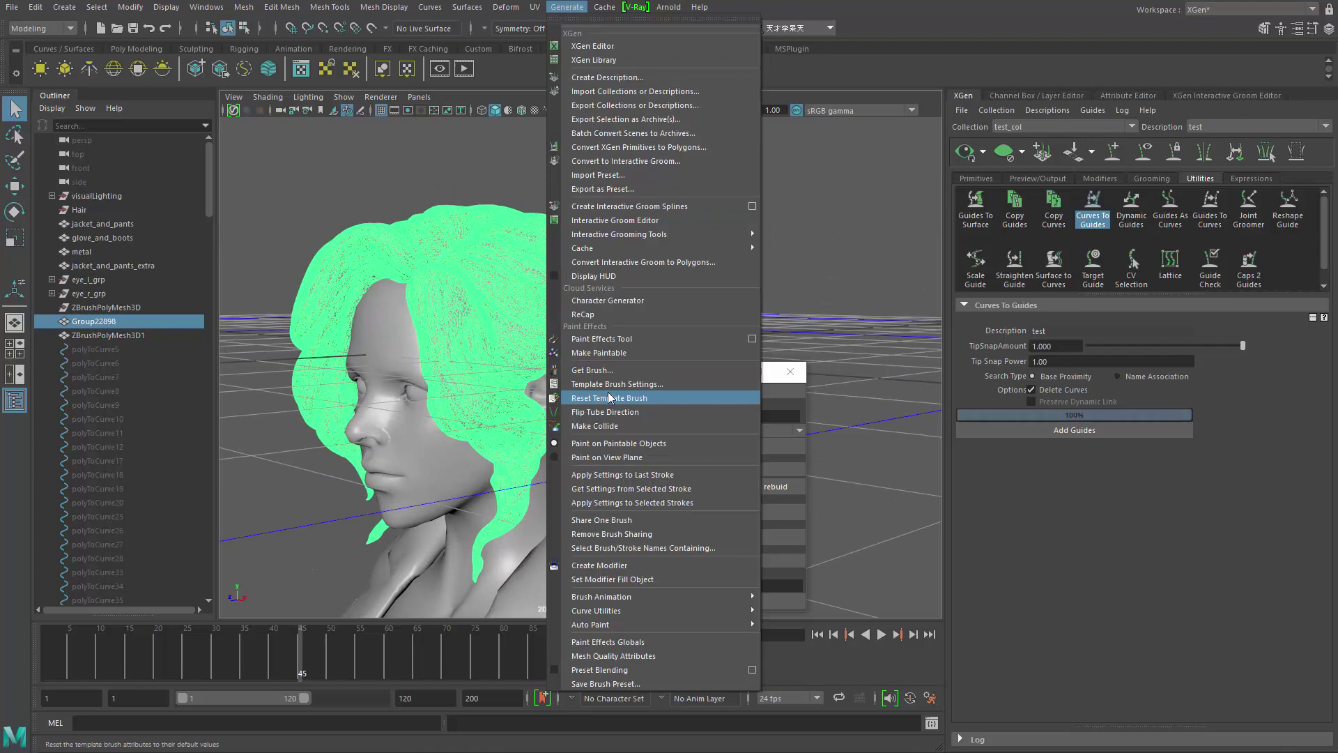
pyautogui.click(630, 337)
pyautogui.moveTo(537, 290)
pyautogui.keyDown('alt'); pyautogui.mouseDown()
pyautogui.moveTo(487, 308)
pyautogui.moveTo(375, 304)
pyautogui.moveTo(508, 284)
pyautogui.moveTo(448, 293)
pyautogui.mouseUp(); pyautogui.keyUp('alt')
pyautogui.keyDown('alt'); pyautogui.moveTo(448, 292); pyautogui.dragTo(514, 272, button='right'); pyautogui.keyUp('alt')
pyautogui.moveTo(513, 272)
pyautogui.keyDown('alt'); pyautogui.mouseDown()
pyautogui.moveTo(406, 283)
pyautogui.moveTo(601, 372)
pyautogui.mouseUp(); pyautogui.keyUp('alt')
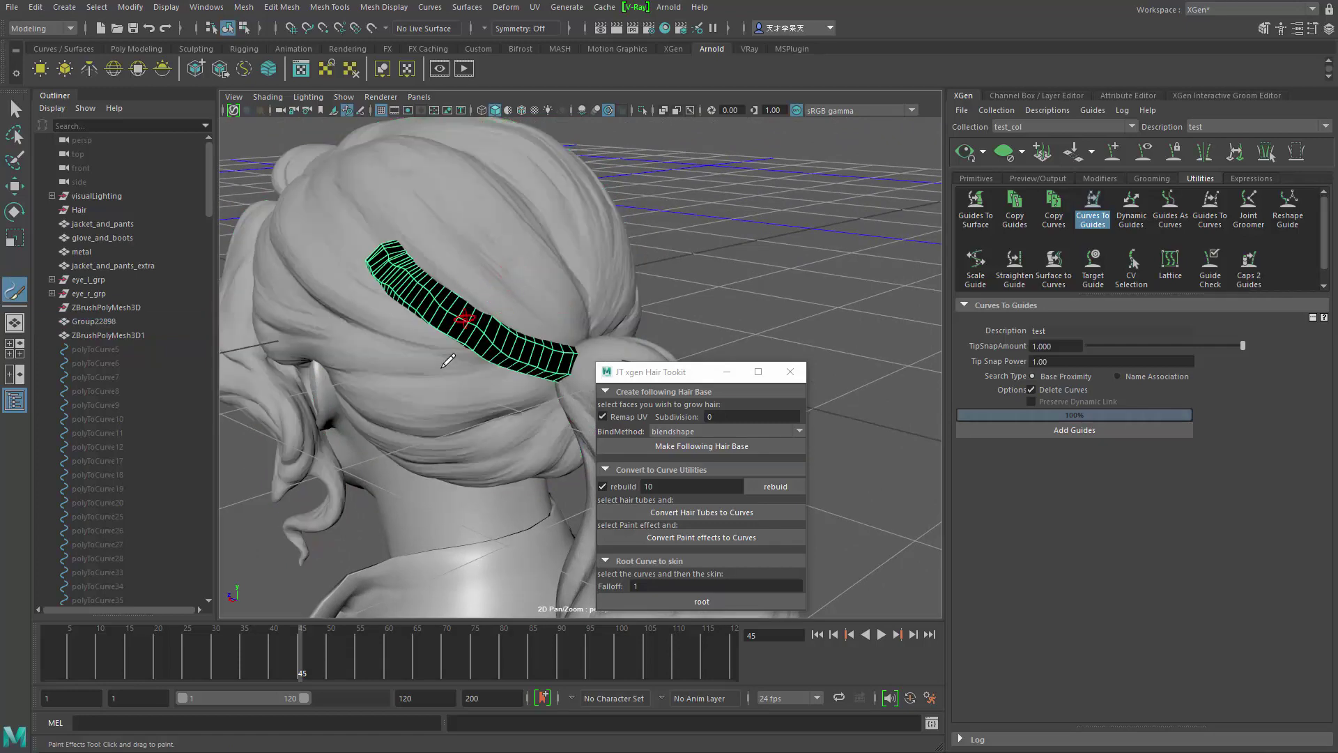
pyautogui.keyDown('alt'); pyautogui.moveTo(447, 360); pyautogui.dragTo(386, 478); pyautogui.keyUp('alt')
pyautogui.moveTo(458, 525); pyautogui.dragTo(565, 518)
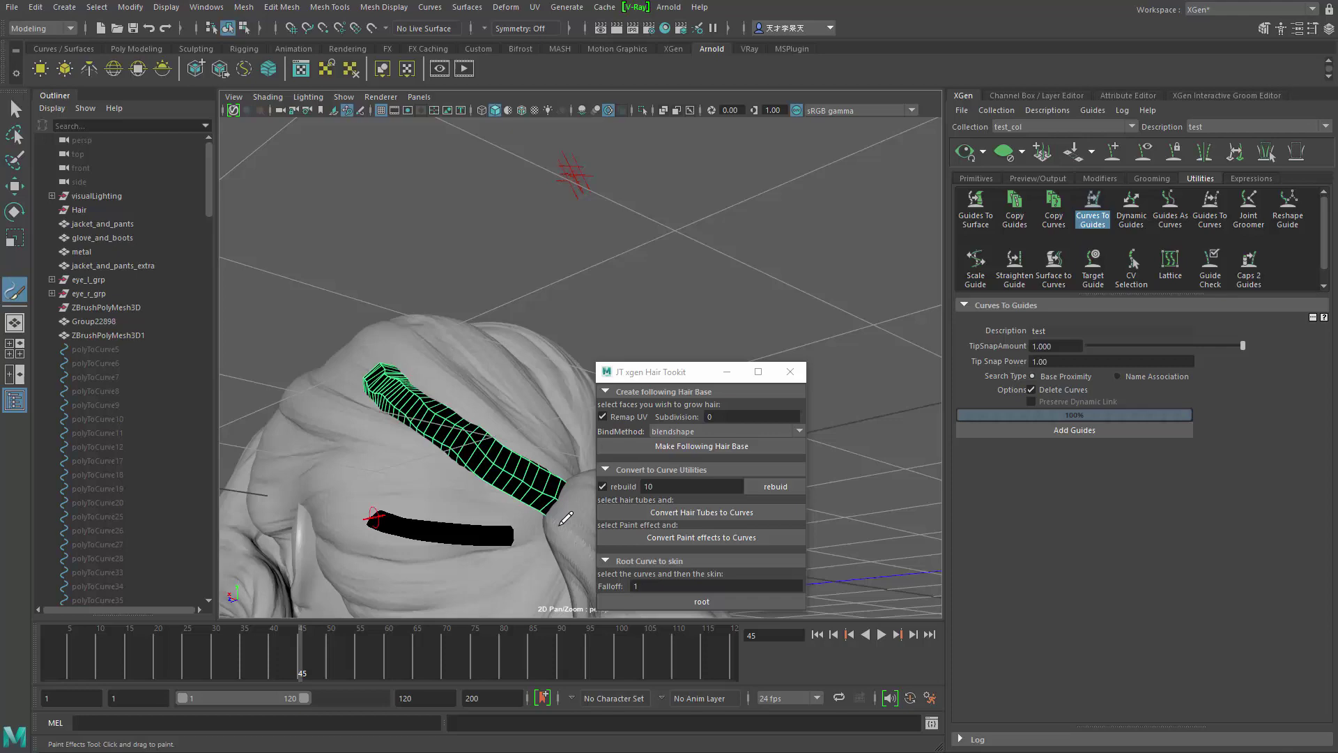
pyautogui.keyDown('alt'); pyautogui.moveTo(342, 355); pyautogui.dragTo(353, 404); pyautogui.keyUp('alt')
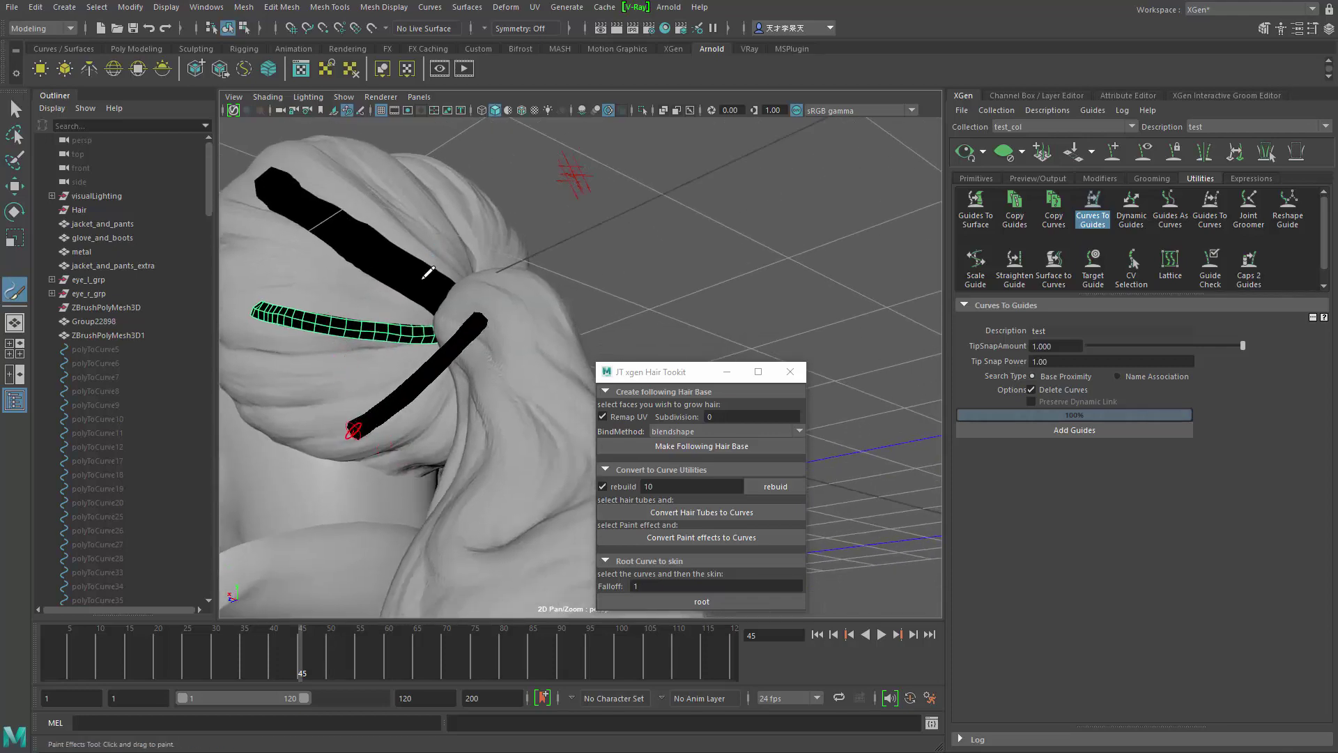
pyautogui.moveTo(428, 272)
pyautogui.keyDown('alt'); pyautogui.mouseDown()
pyautogui.moveTo(463, 203)
pyautogui.moveTo(425, 267)
pyautogui.mouseUp(); pyautogui.keyUp('alt')
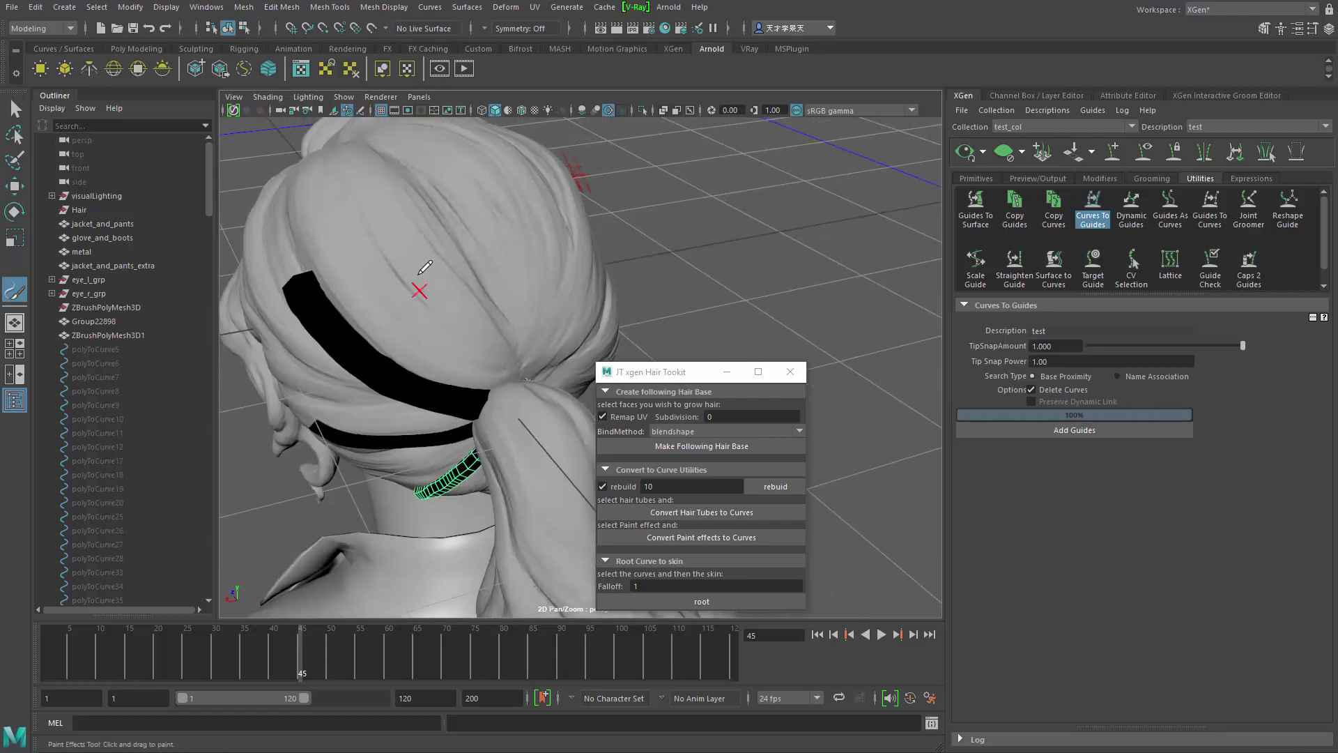
# - Paint five more strokes over the crown, the opposite side and the nape, following the hair flow around the ponytail base
pyautogui.moveTo(486, 311); pyautogui.dragTo(528, 400)
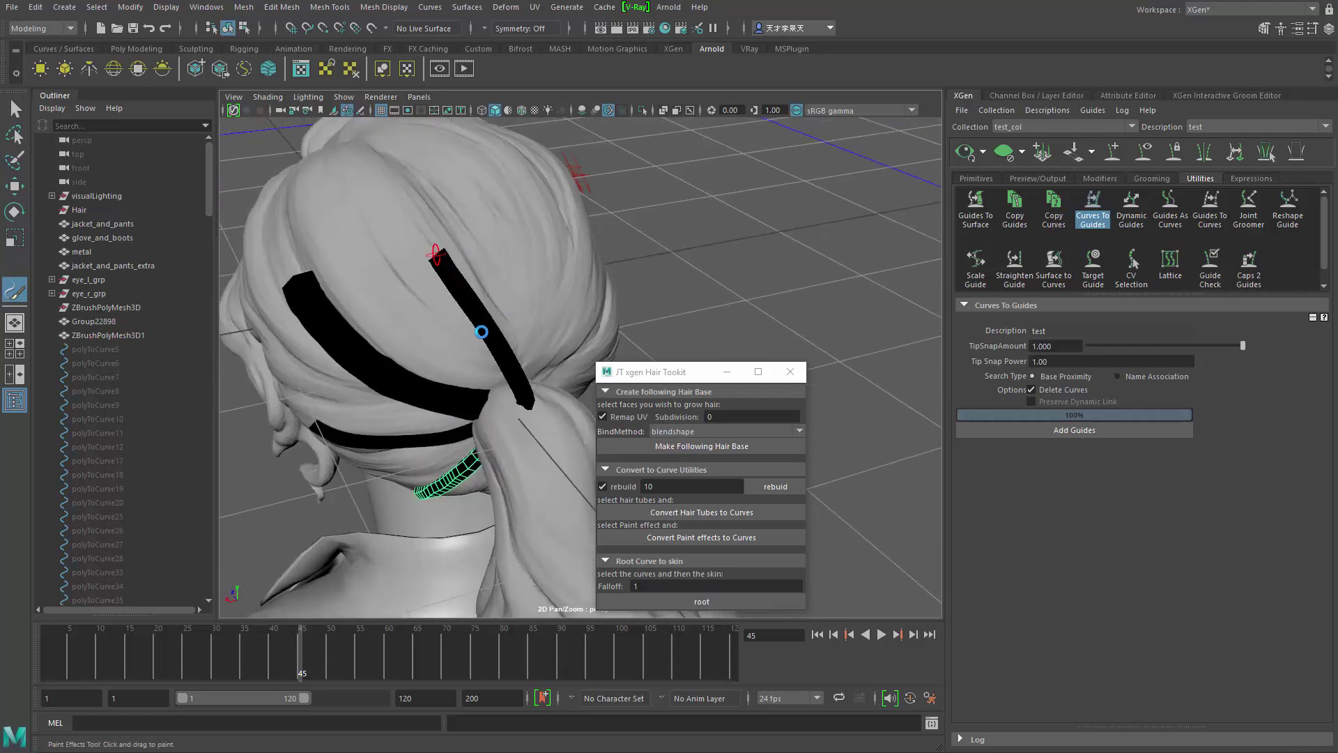
pyautogui.keyDown('alt'); pyautogui.moveTo(446, 377); pyautogui.dragTo(521, 362); pyautogui.keyUp('alt')
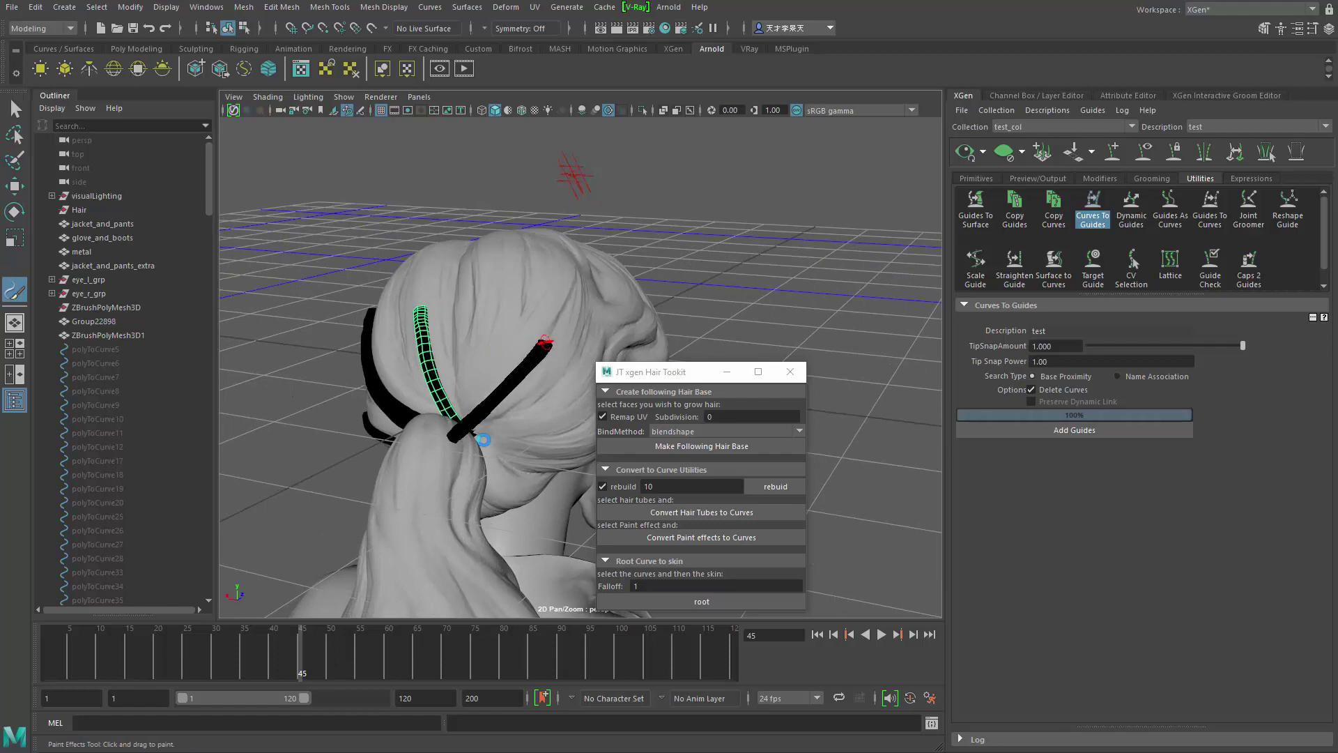
pyautogui.keyDown('alt'); pyautogui.moveTo(511, 444); pyautogui.dragTo(471, 437); pyautogui.keyUp('alt')
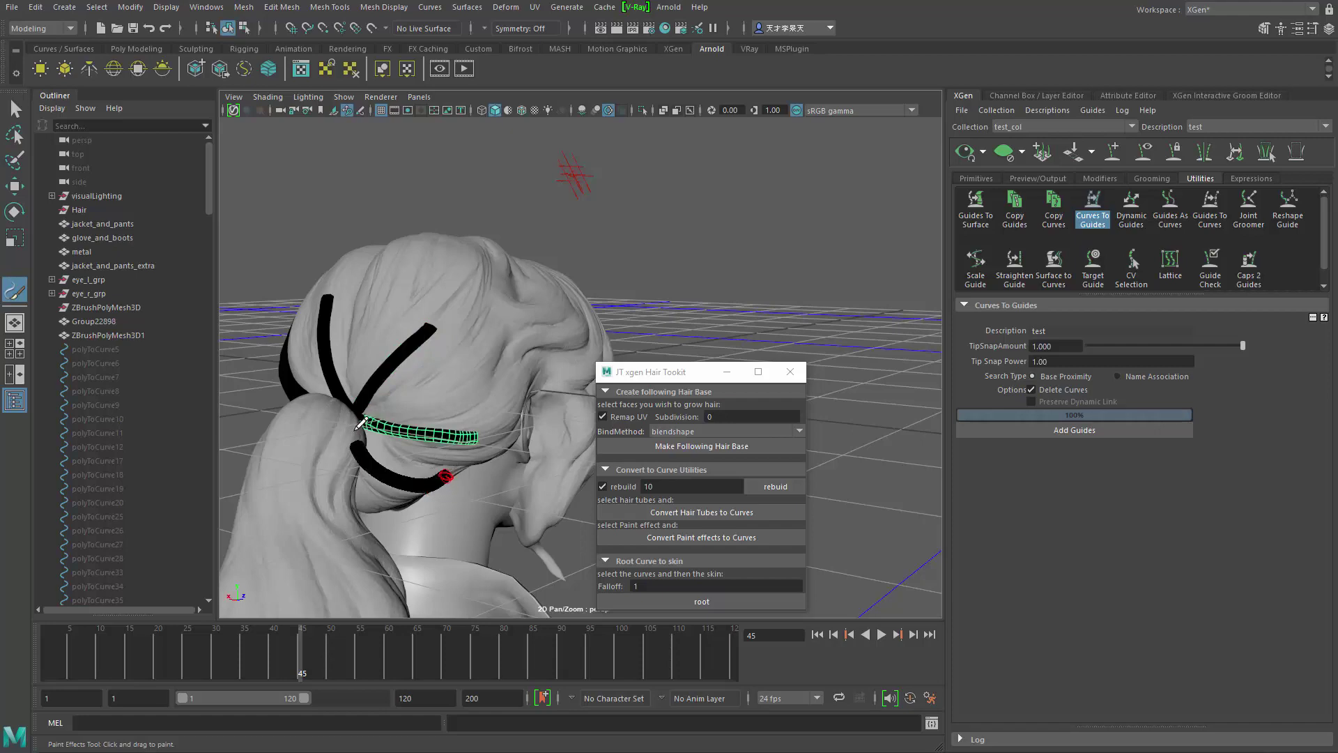
pyautogui.moveTo(391, 444)
pyautogui.keyDown('alt'); pyautogui.mouseDown()
pyautogui.moveTo(493, 388)
pyautogui.moveTo(398, 390)
pyautogui.mouseUp(); pyautogui.keyUp('alt')
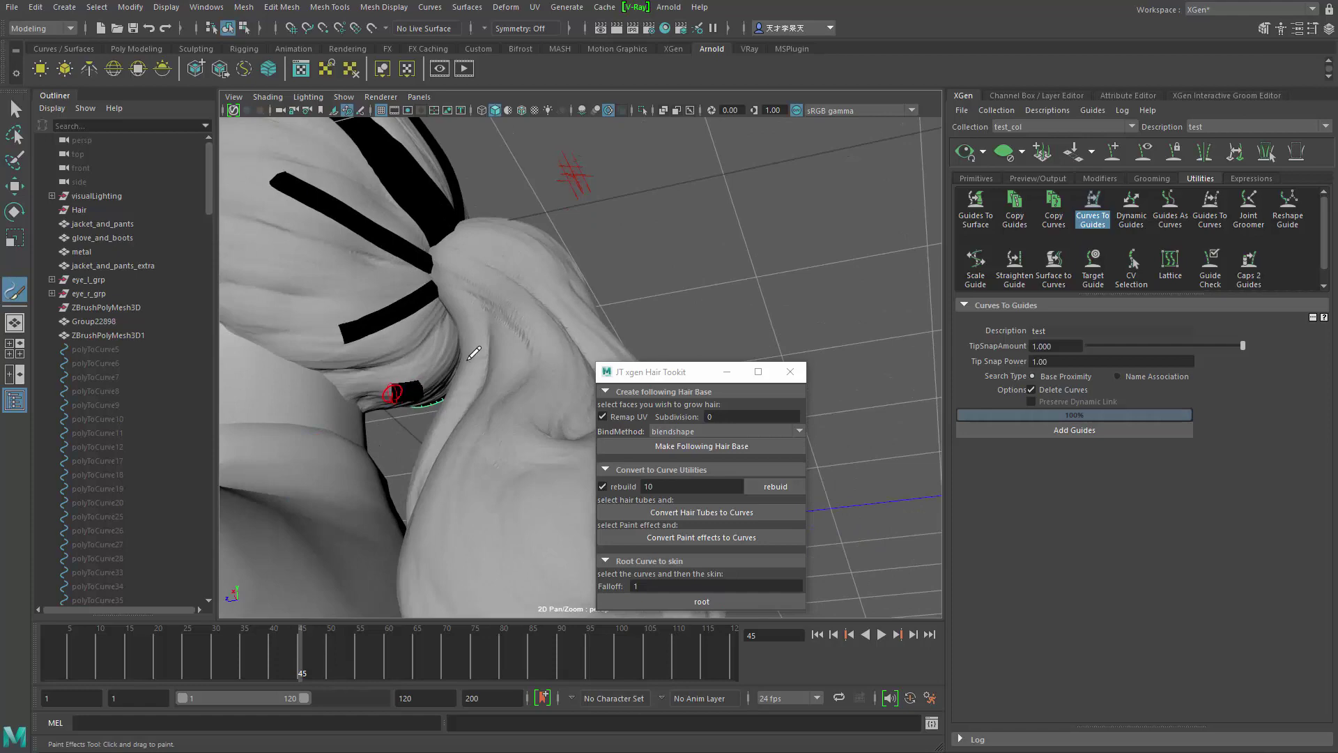
pyautogui.moveTo(479, 287); pyautogui.dragTo(476, 278)
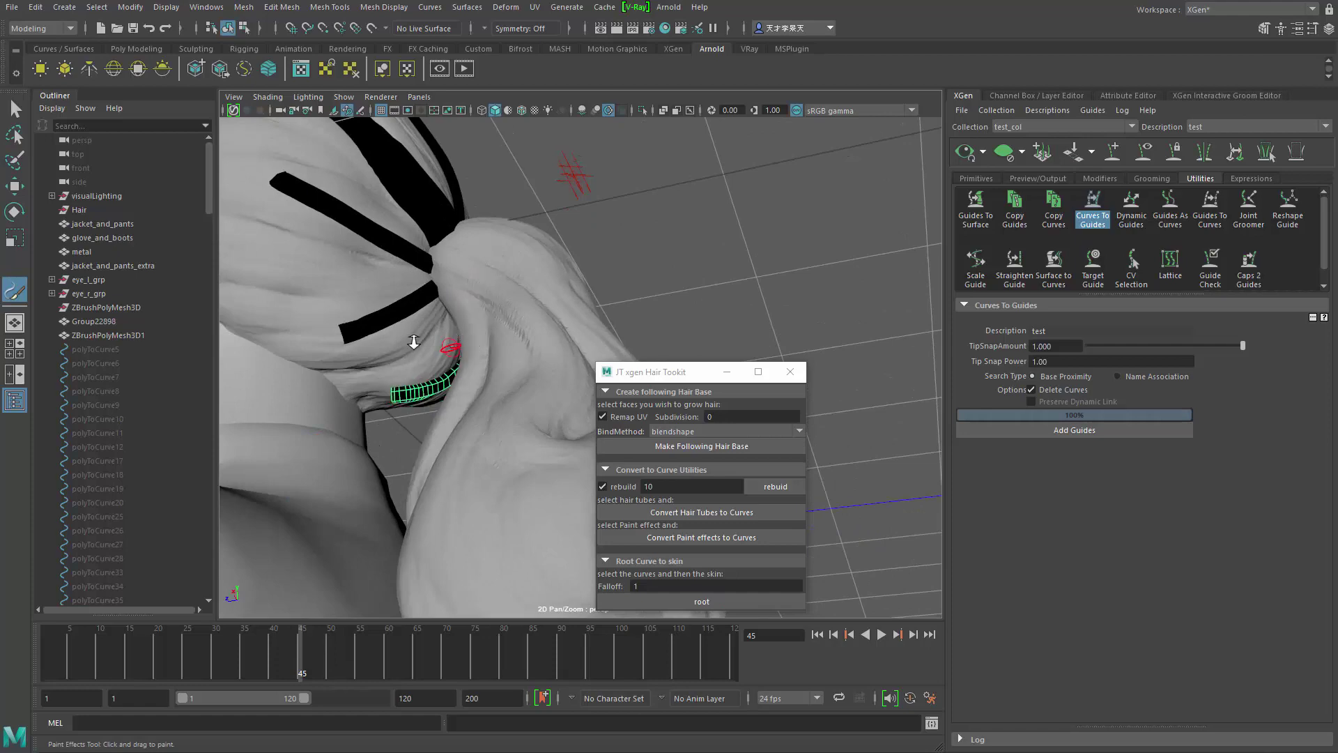
# - Select strokeDefaultBrush1 through strokeDefaultBrush8 and convert the Paint Effects strokes to curves with rebuild 10
pyautogui.moveTo(414, 343)
pyautogui.keyDown('alt'); pyautogui.mouseDown()
pyautogui.moveTo(454, 365)
pyautogui.moveTo(462, 412)
pyautogui.mouseUp(); pyautogui.keyUp('alt')
pyautogui.press('q')
pyautogui.scroll(-10, 135, 395)
pyautogui.scroll(-15, 154, 426)
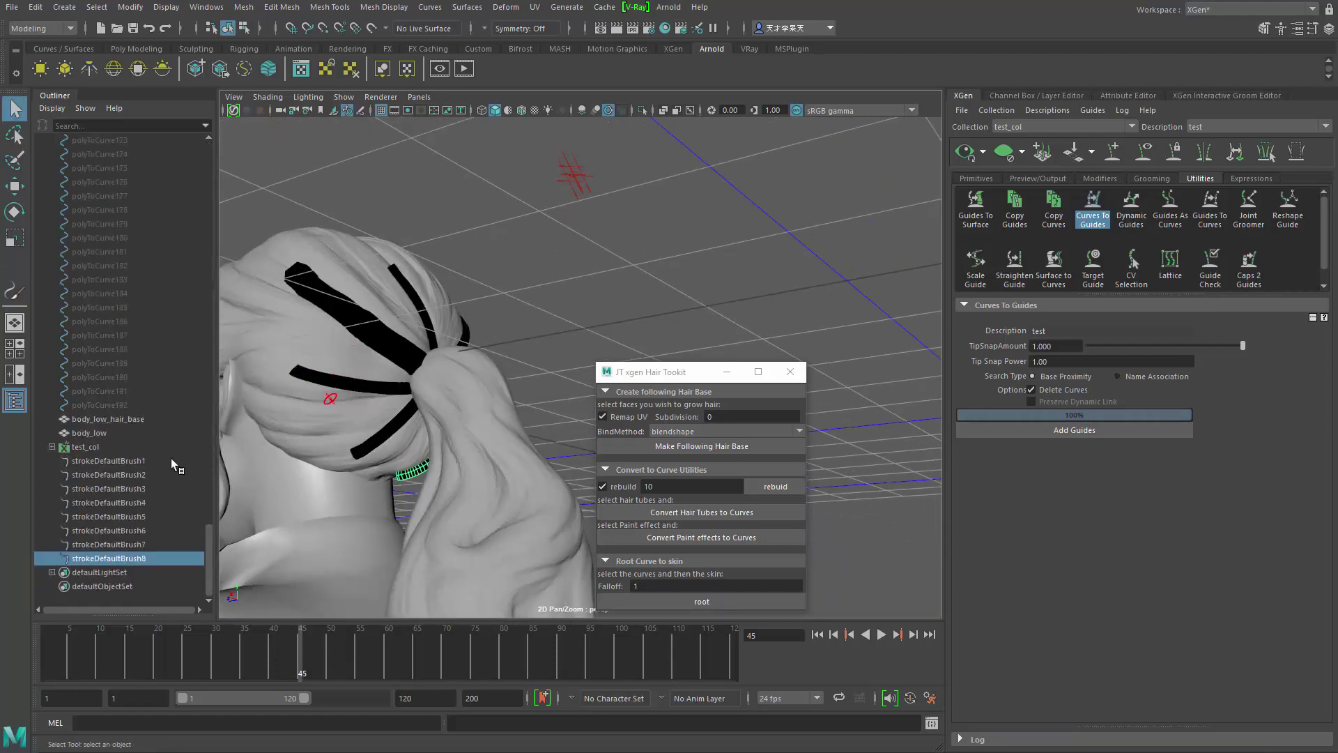
pyautogui.click(144, 465)
pyautogui.keyDown('shift'); pyautogui.click(137, 558); pyautogui.keyUp('shift')
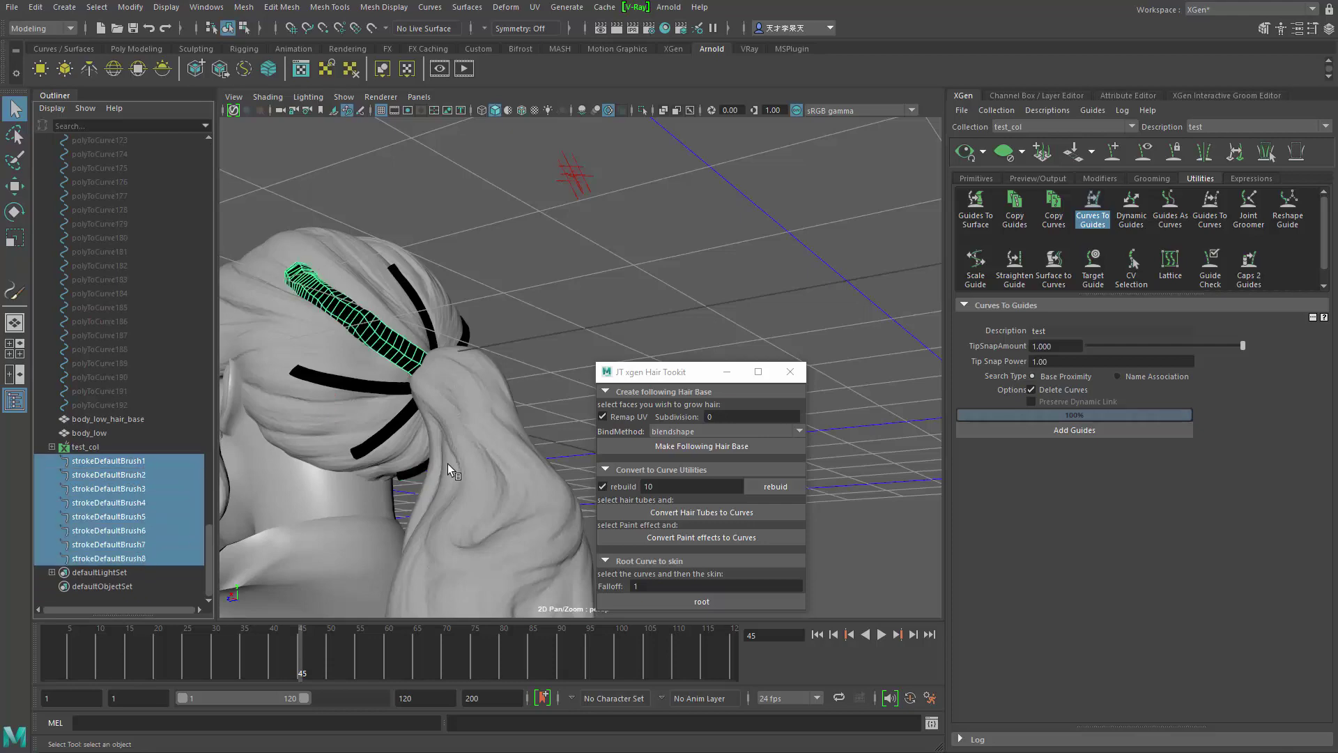
pyautogui.moveTo(448, 463)
pyautogui.keyDown('alt'); pyautogui.mouseDown()
pyautogui.moveTo(401, 387)
pyautogui.moveTo(465, 352)
pyautogui.moveTo(474, 434)
pyautogui.mouseUp(); pyautogui.keyUp('alt')
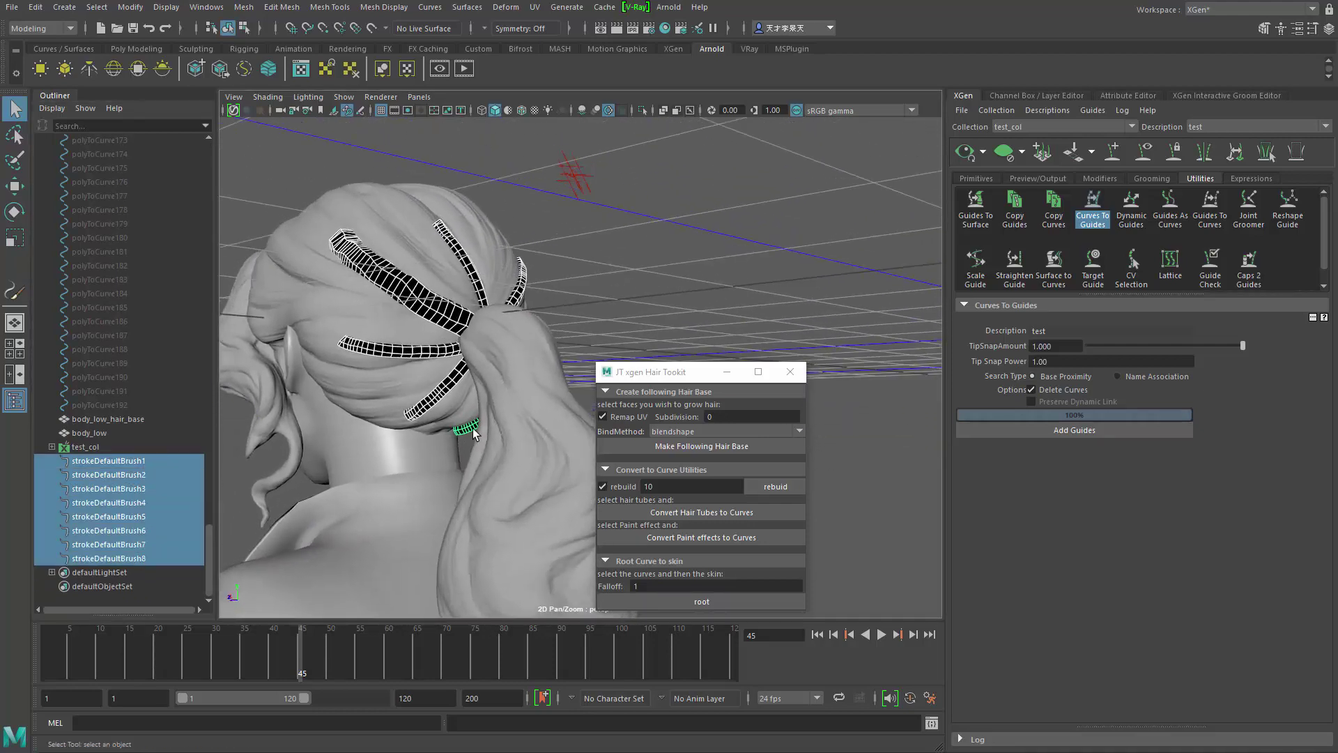
pyautogui.click(683, 539)
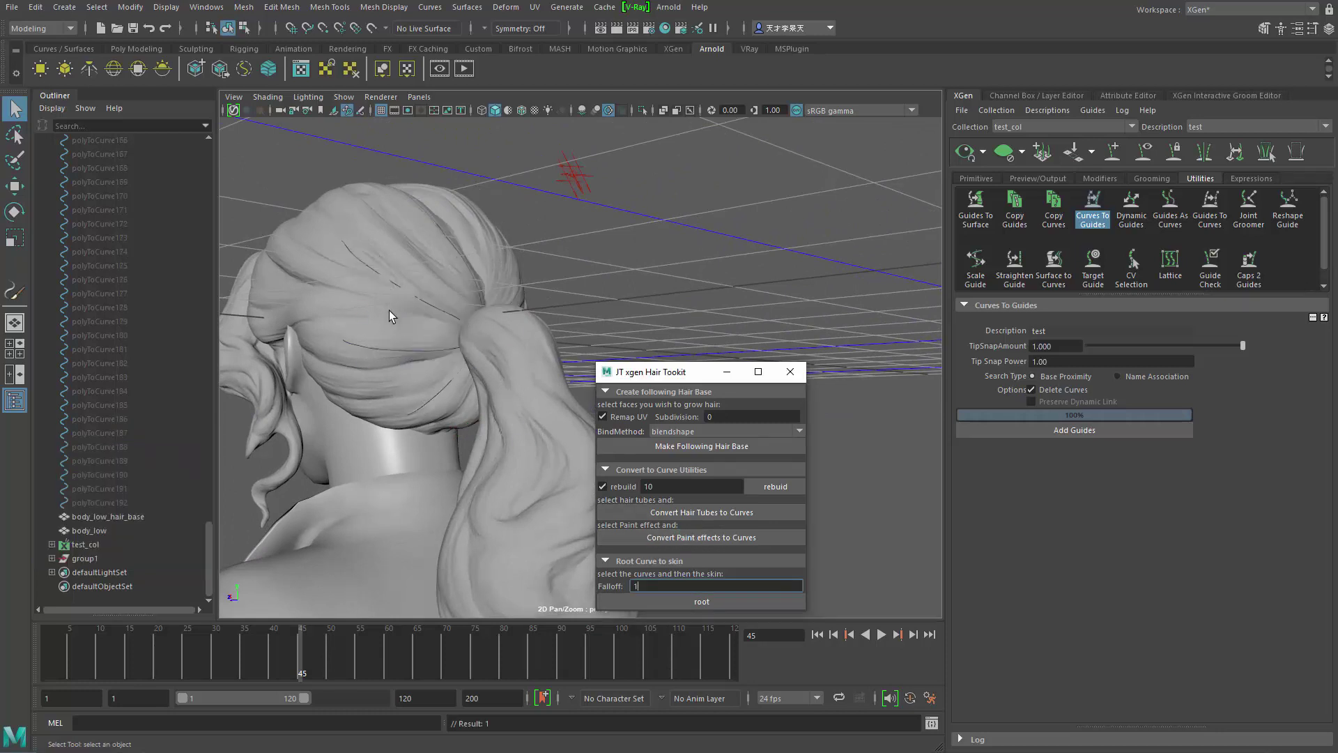
# - Isolate the converted curves in group1 together with the scalp mesh body_low_hair_base
pyautogui.click(87, 557)
pyautogui.keyDown('alt'); pyautogui.moveTo(488, 394); pyautogui.dragTo(331, 424); pyautogui.keyUp('alt')
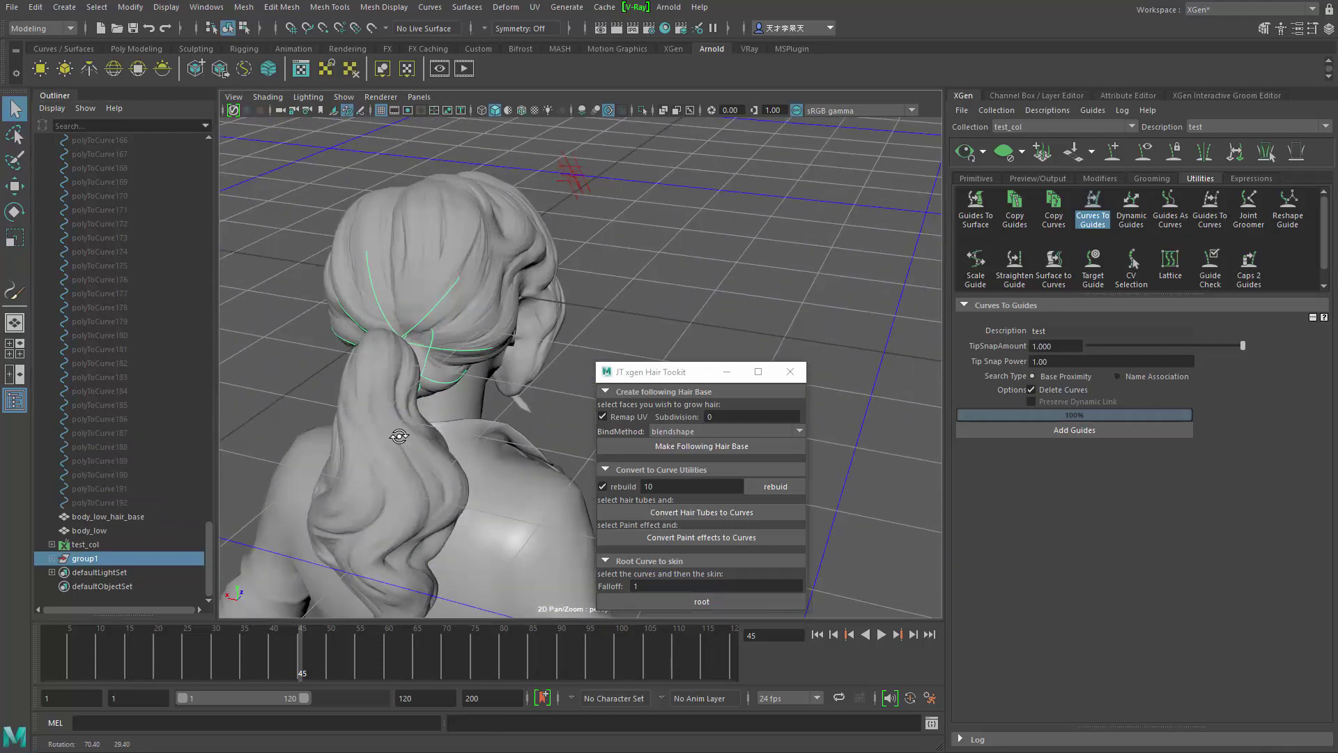
pyautogui.keyDown('alt'); pyautogui.moveTo(399, 436); pyautogui.dragTo(474, 431); pyautogui.keyUp('alt')
pyautogui.hotkey('ctrl', '1')
pyautogui.click(395, 437)
pyautogui.click(385, 450)
pyautogui.keyDown('alt'); pyautogui.moveTo(473, 431); pyautogui.dragTo(584, 390); pyautogui.keyUp('alt')
pyautogui.click(130, 516)
pyautogui.keyDown('alt'); pyautogui.moveTo(516, 415); pyautogui.dragTo(448, 451); pyautogui.keyUp('alt')
pyautogui.click(531, 363)
pyautogui.keyDown('alt'); pyautogui.moveTo(448, 451); pyautogui.dragTo(462, 359); pyautogui.keyUp('alt')
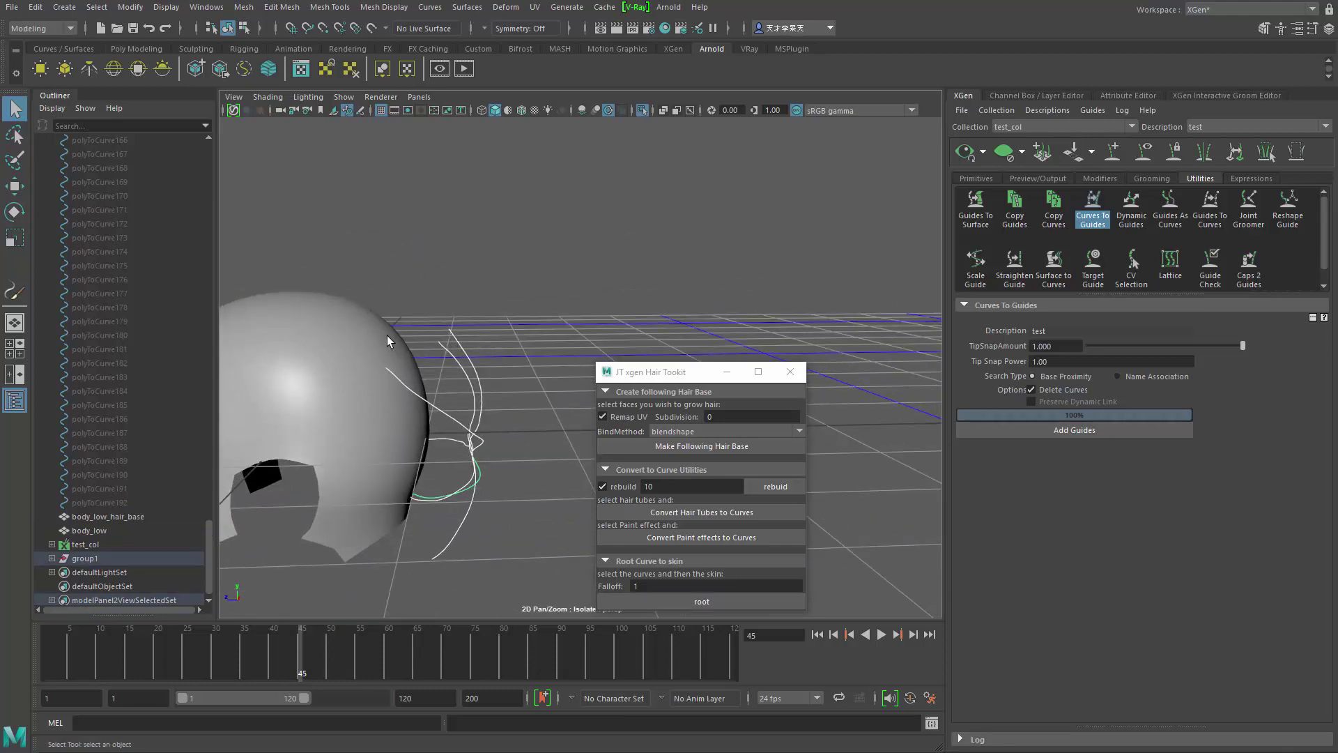
pyautogui.keyDown('alt'); pyautogui.moveTo(438, 338); pyautogui.dragTo(358, 399); pyautogui.keyUp('alt')
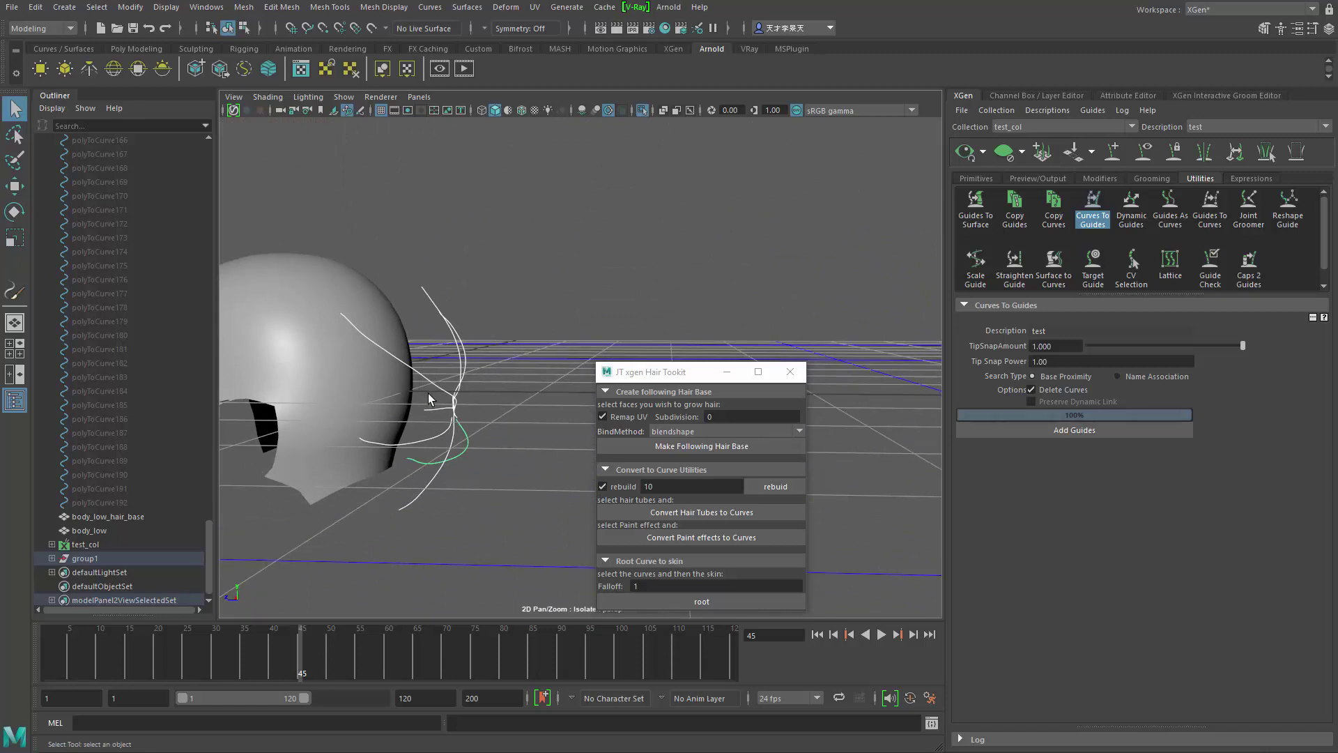
# - Root the converted curves to the scalp mesh body_low_hair_base with a falloff of 9
pyautogui.click(350, 374)
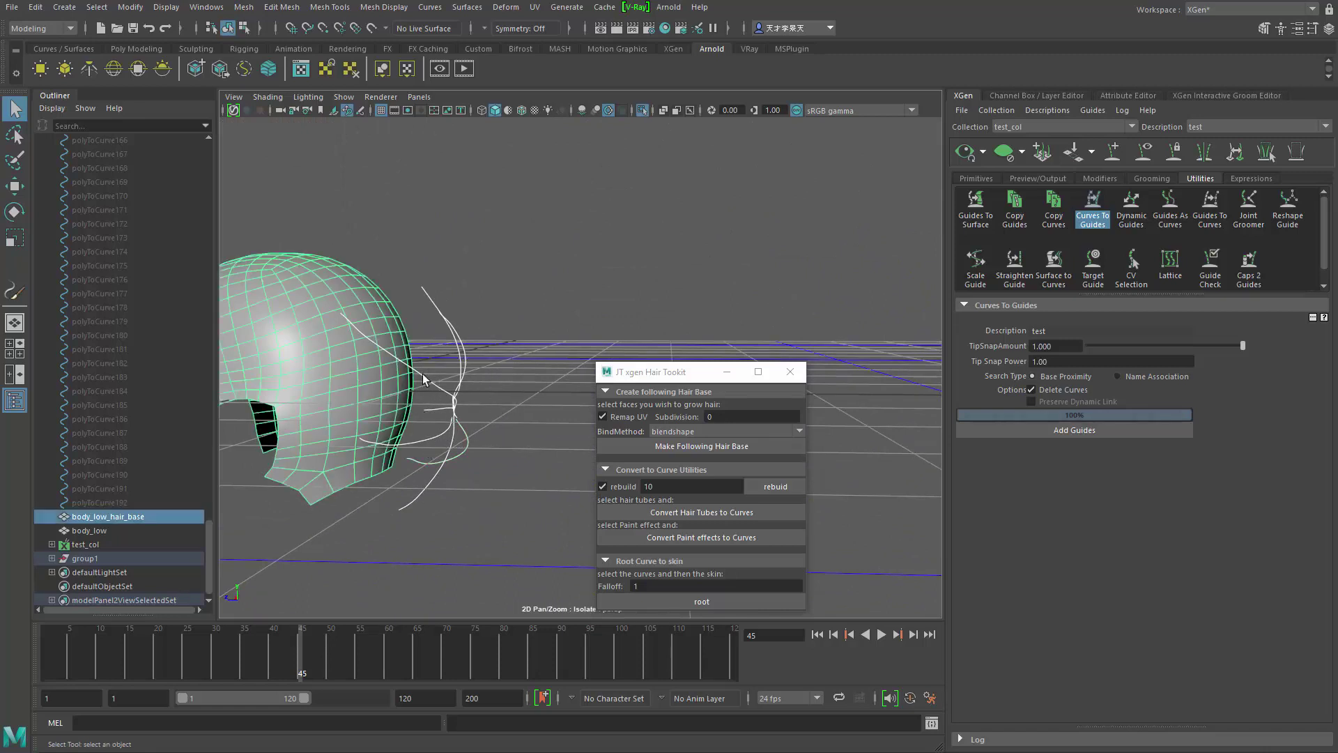
pyautogui.keyDown('alt'); pyautogui.moveTo(422, 379); pyautogui.dragTo(496, 361, button='middle'); pyautogui.keyUp('alt')
pyautogui.moveTo(649, 586); pyautogui.dragTo(568, 577)
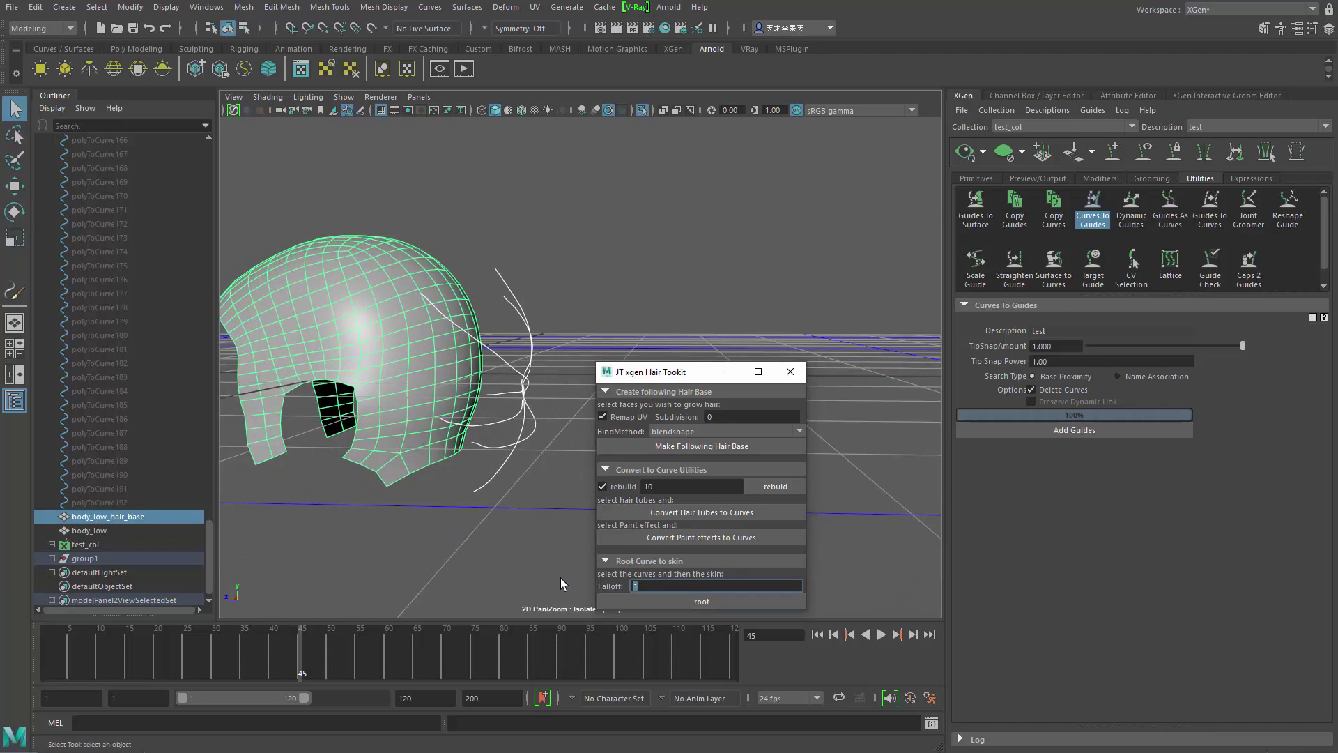
pyautogui.write('7')
pyautogui.click(662, 487)
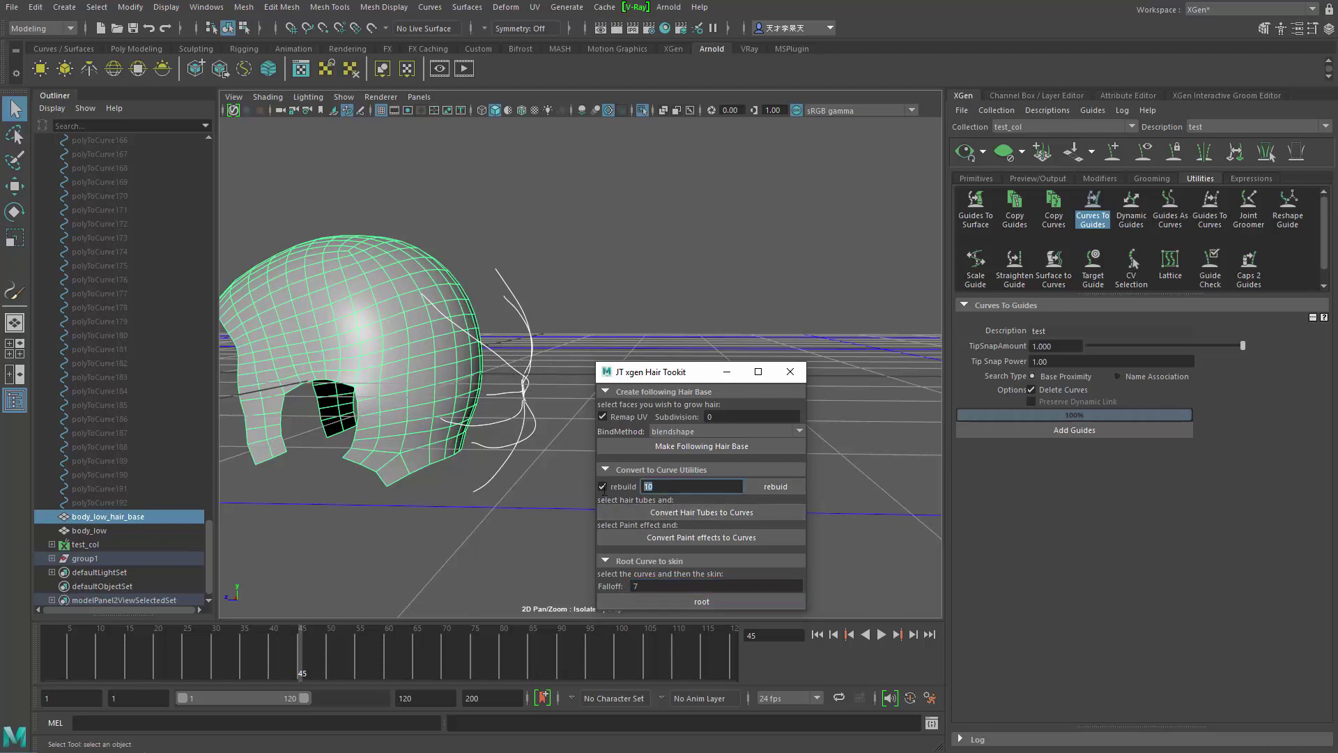
pyautogui.click(663, 586)
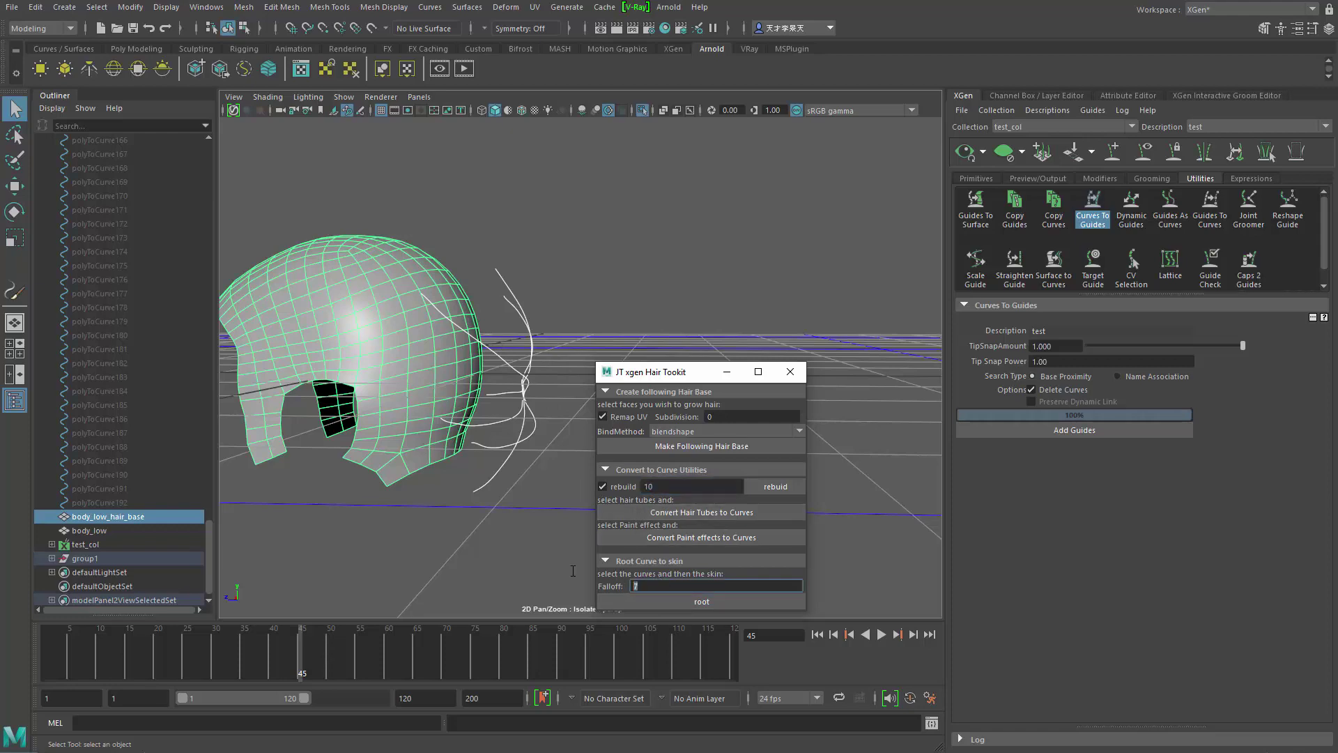
pyautogui.write('9')
pyautogui.keyDown('alt'); pyautogui.moveTo(491, 474); pyautogui.dragTo(543, 354); pyautogui.keyUp('alt')
pyautogui.click(716, 602)
# - Select all the rooted curves and convert them to XGen guides in the test description, deleting the source curves
pyautogui.click(531, 355)
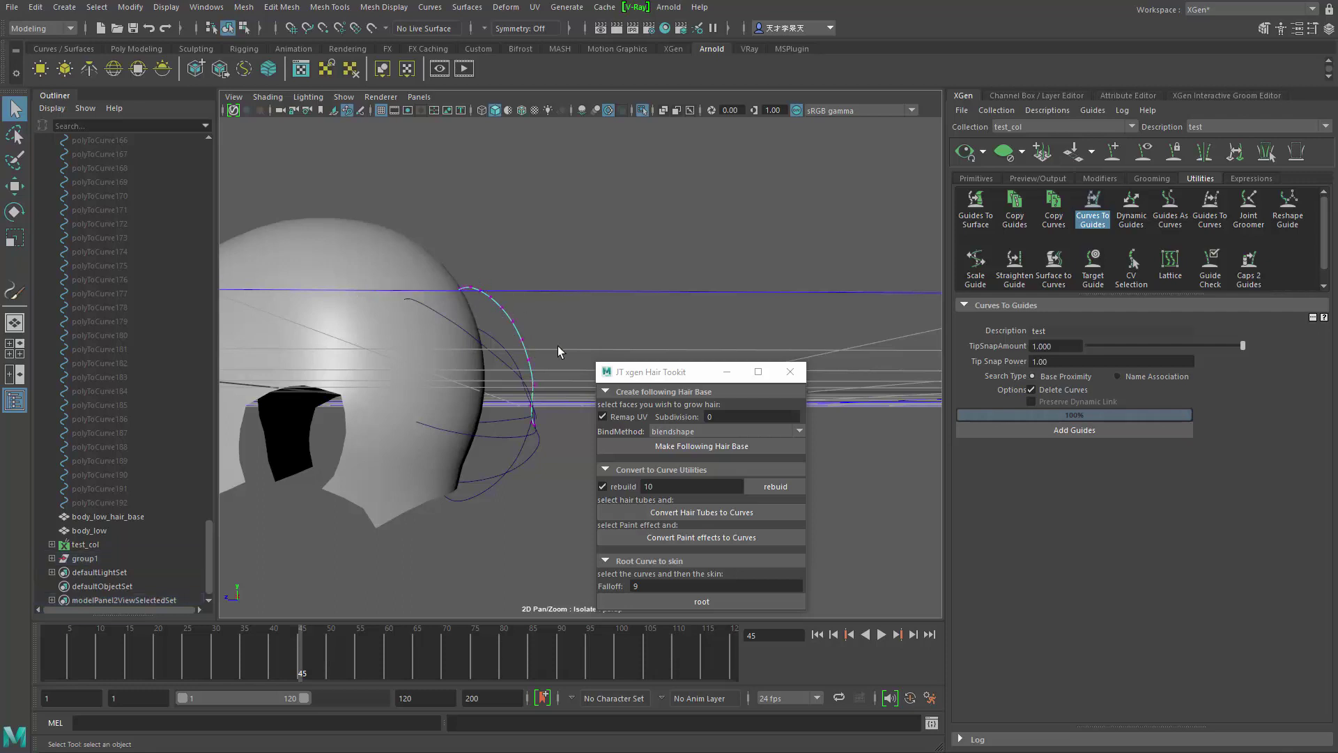
pyautogui.click(491, 350)
pyautogui.moveTo(476, 364)
pyautogui.keyDown('alt'); pyautogui.mouseDown()
pyautogui.moveTo(424, 364)
pyautogui.moveTo(453, 377)
pyautogui.mouseUp(); pyautogui.keyUp('alt')
pyautogui.moveTo(569, 364); pyautogui.dragTo(557, 481)
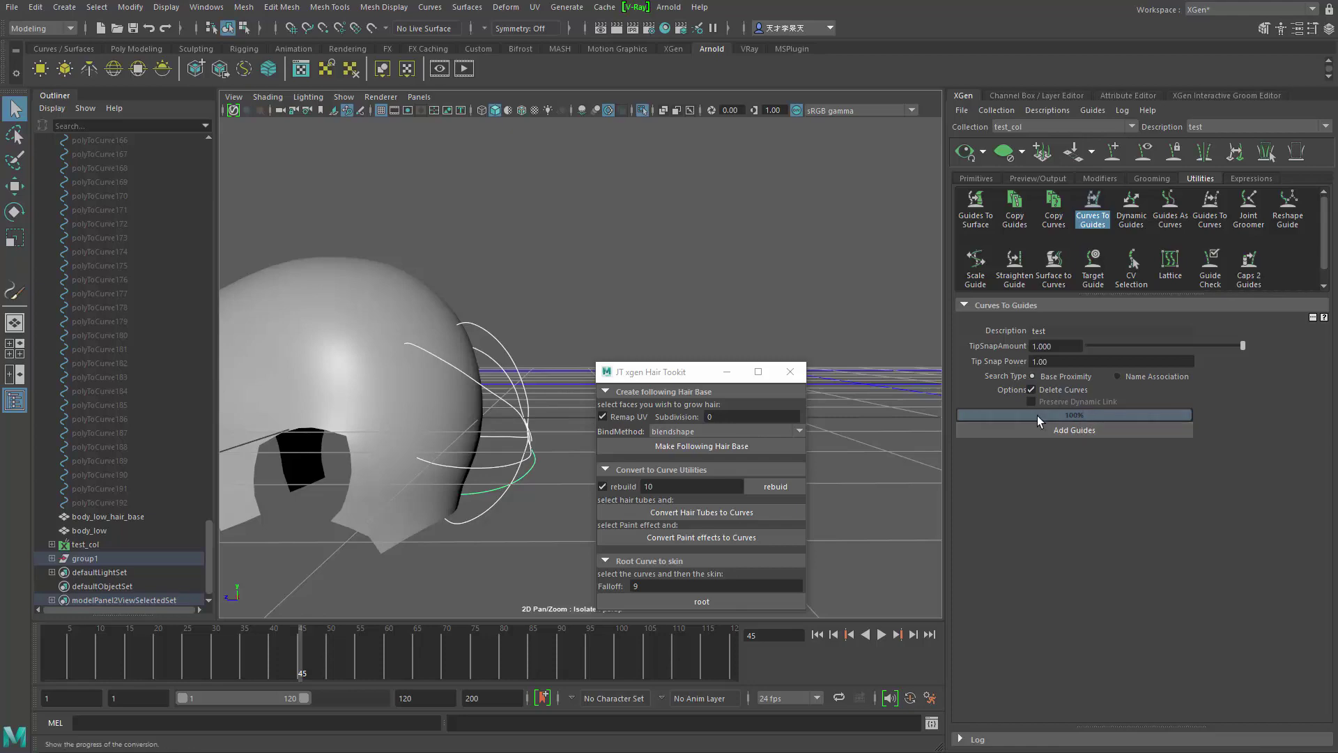
pyautogui.click(1072, 431)
pyautogui.keyDown('alt'); pyautogui.moveTo(497, 357); pyautogui.dragTo(458, 406); pyautogui.keyUp('alt')
pyautogui.click(483, 423)
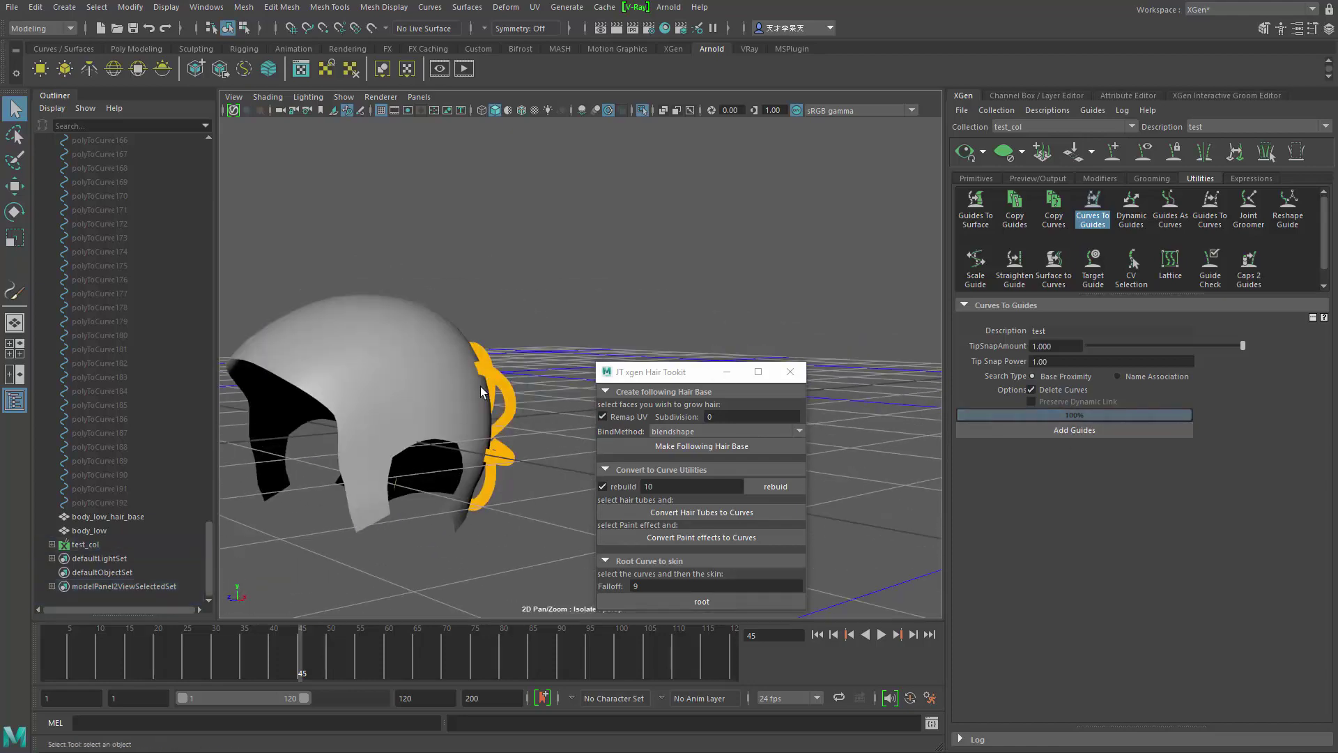
# - Review the new guides on the scalp, show the full character outside isolation, and move the JT xgen Hair Toolkit window aside
pyautogui.keyDown('alt'); pyautogui.moveTo(481, 389); pyautogui.dragTo(517, 370, button='middle'); pyautogui.keyUp('alt')
pyautogui.moveTo(704, 379); pyautogui.dragTo(737, 254)
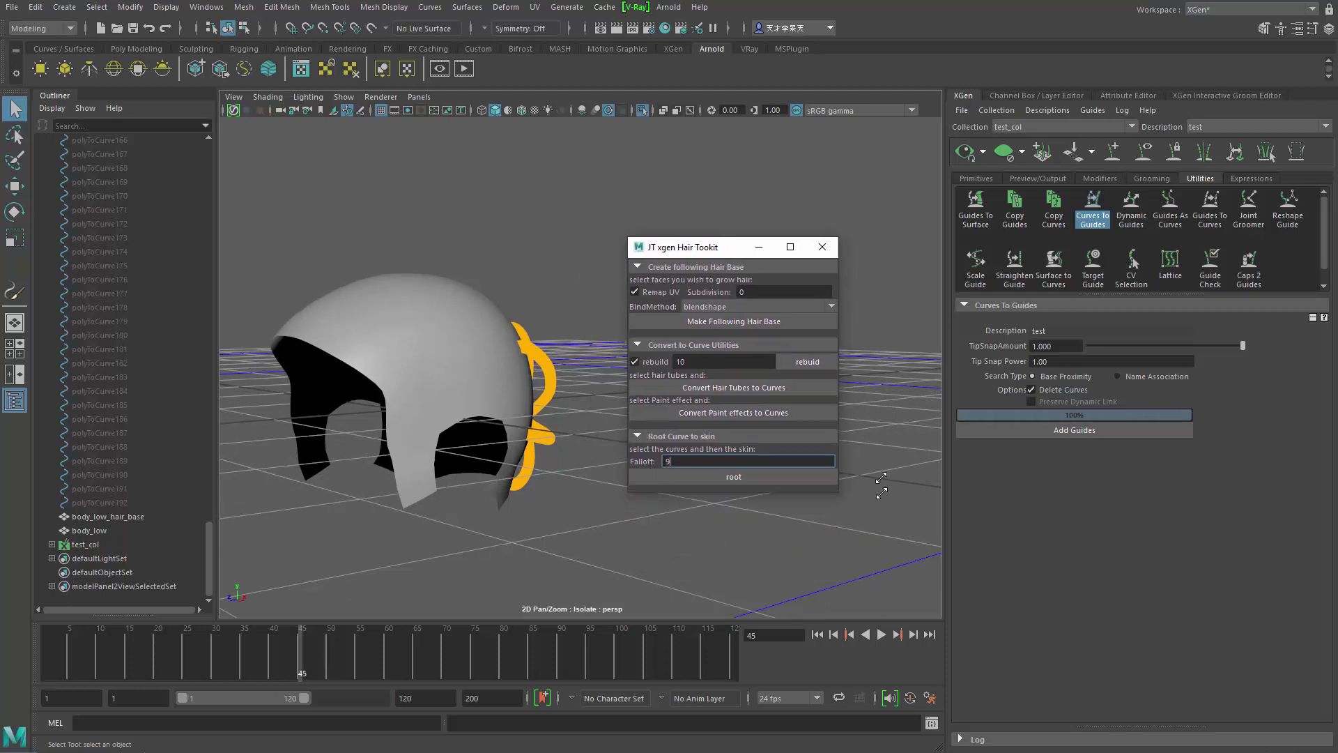
pyautogui.keyDown('alt'); pyautogui.moveTo(424, 357); pyautogui.dragTo(359, 332); pyautogui.keyUp('alt')
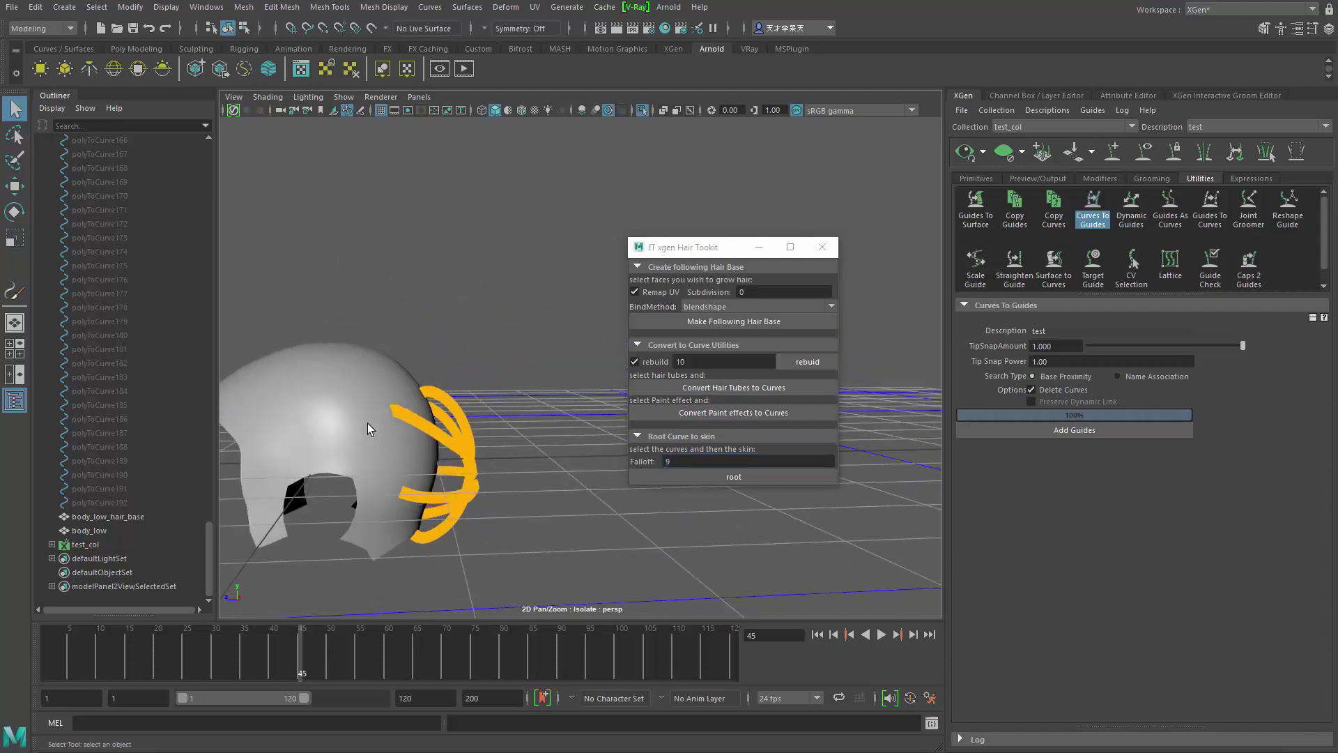
pyautogui.keyDown('alt'); pyautogui.moveTo(366, 424); pyautogui.dragTo(307, 400); pyautogui.keyUp('alt')
pyautogui.hotkey('ctrl', '1')
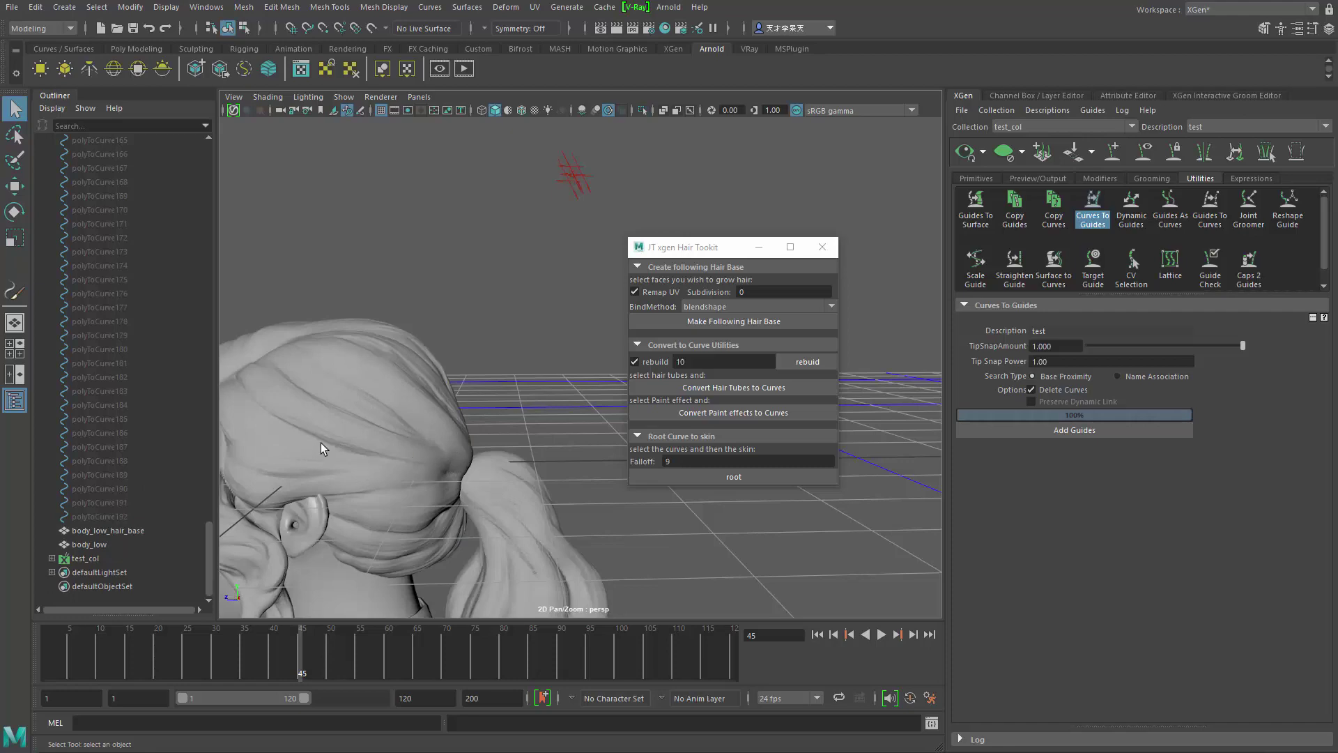
pyautogui.keyDown('alt'); pyautogui.moveTo(315, 410); pyautogui.dragTo(374, 308); pyautogui.keyUp('alt')
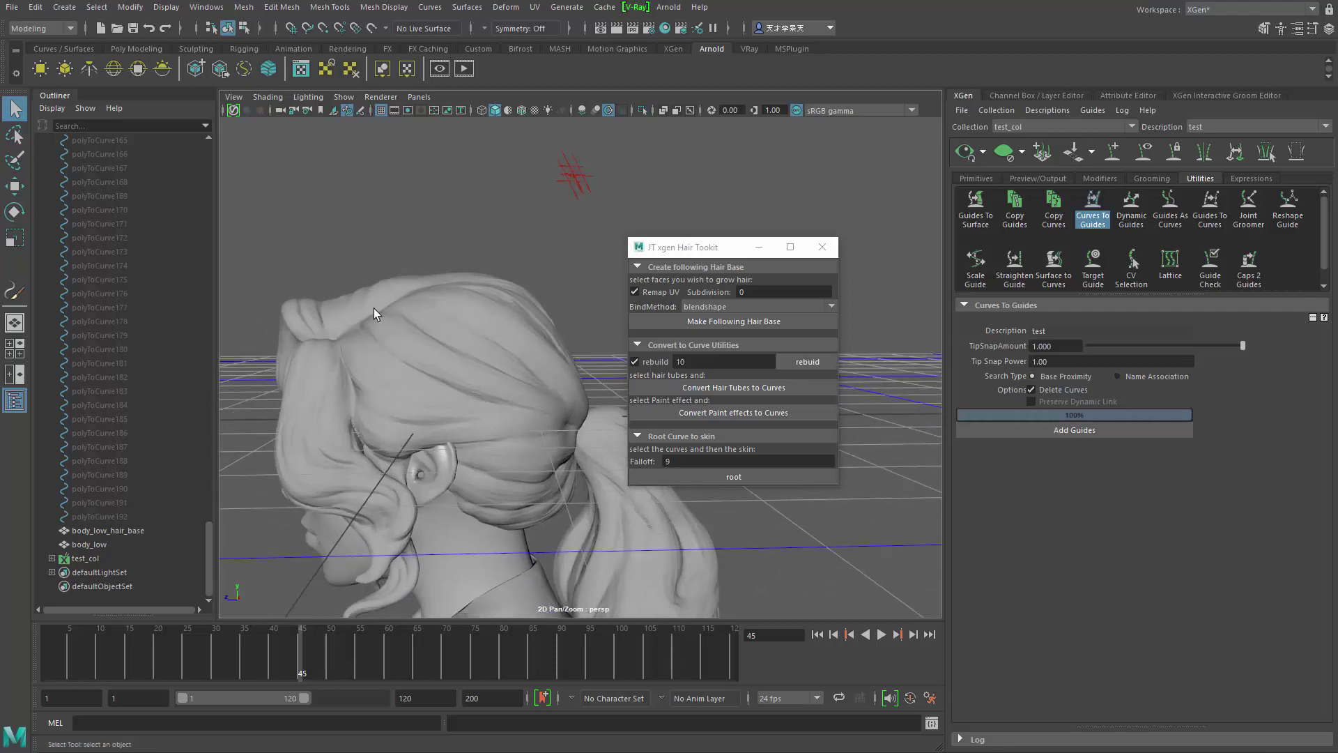
pyautogui.keyDown('alt'); pyautogui.moveTo(384, 369); pyautogui.dragTo(478, 377); pyautogui.keyUp('alt')
pyautogui.keyDown('alt'); pyautogui.moveTo(478, 377); pyautogui.dragTo(476, 298, button='right'); pyautogui.keyUp('alt')
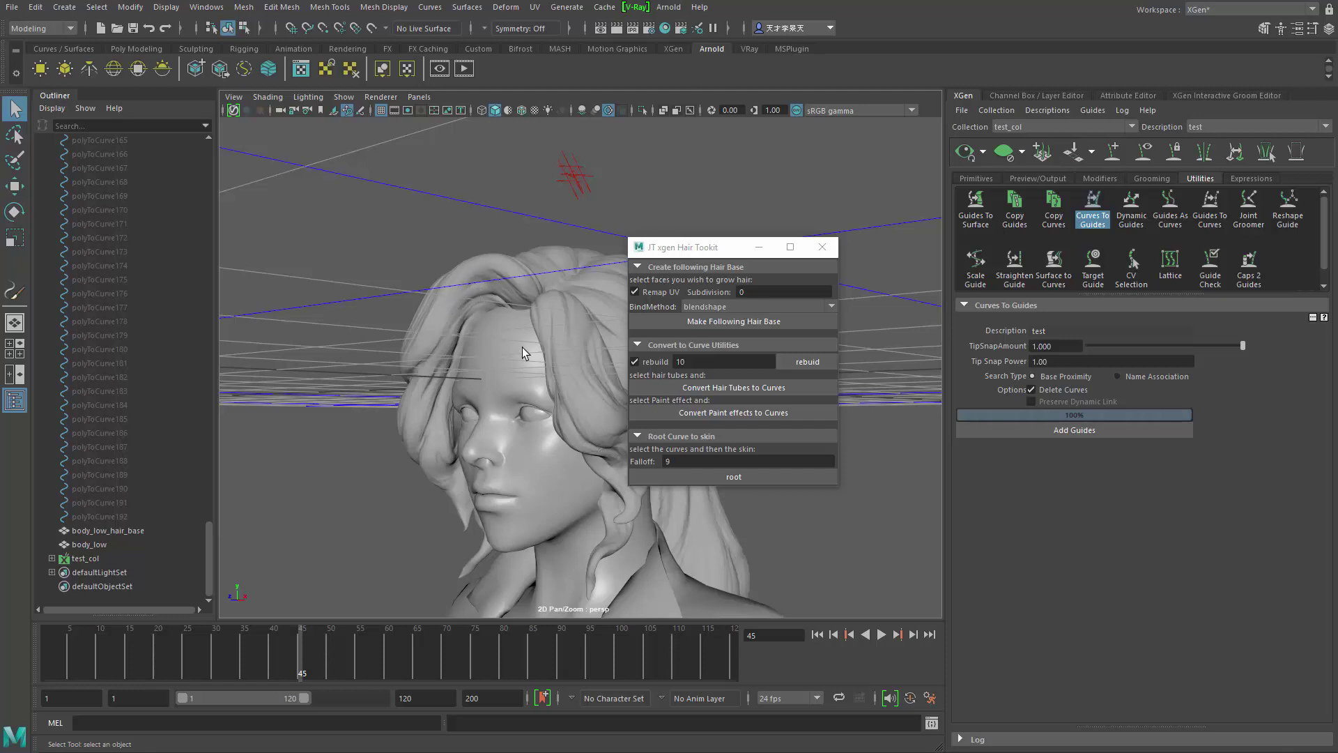
pyautogui.moveTo(726, 254); pyautogui.dragTo(783, 224)
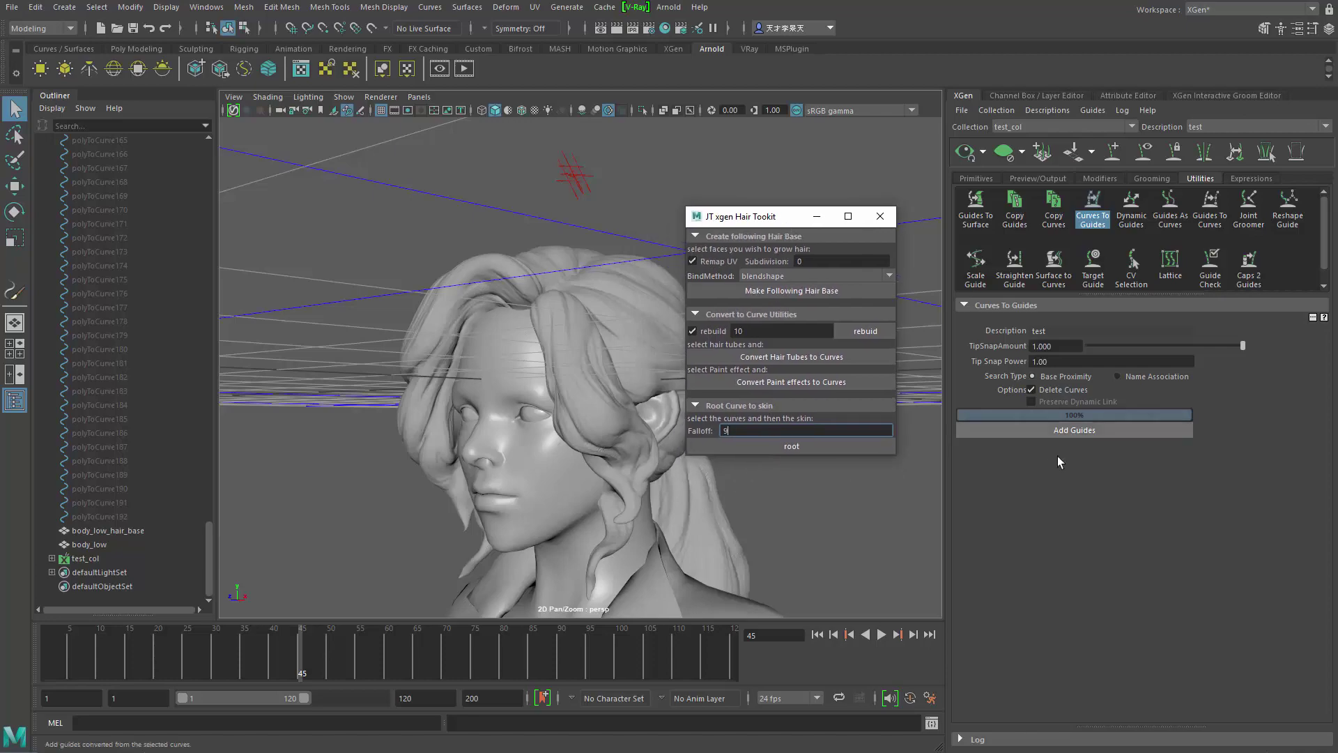